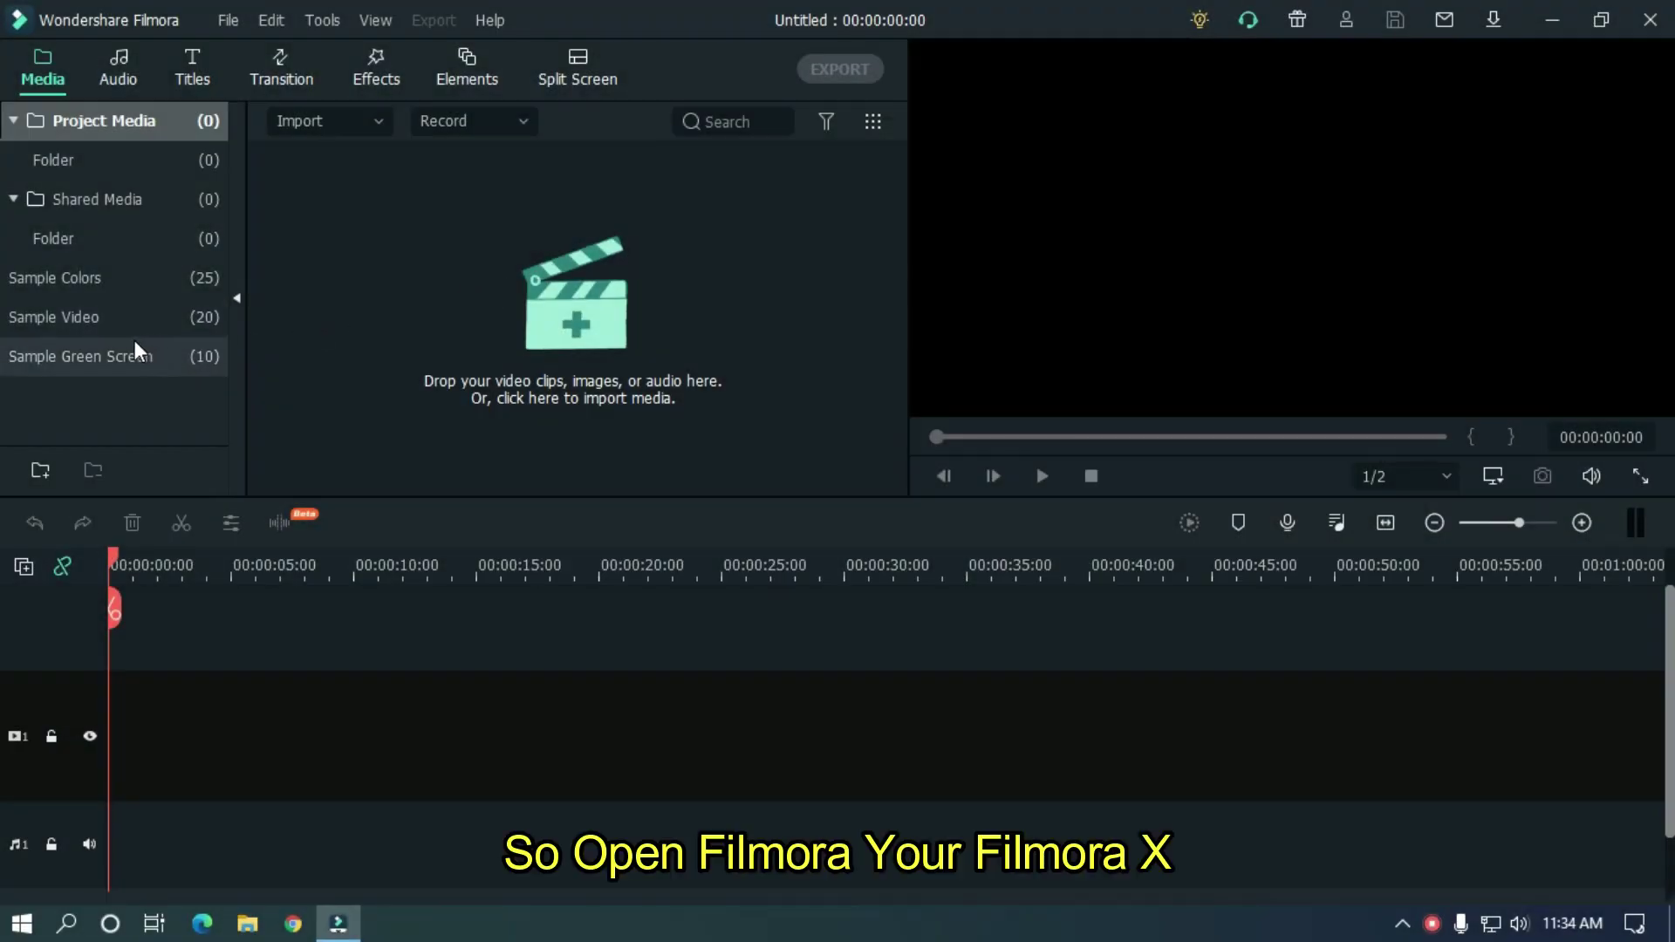
# Add the White sample colour clip to the timeline and widen the timeline view
pyautogui.click(80, 291)
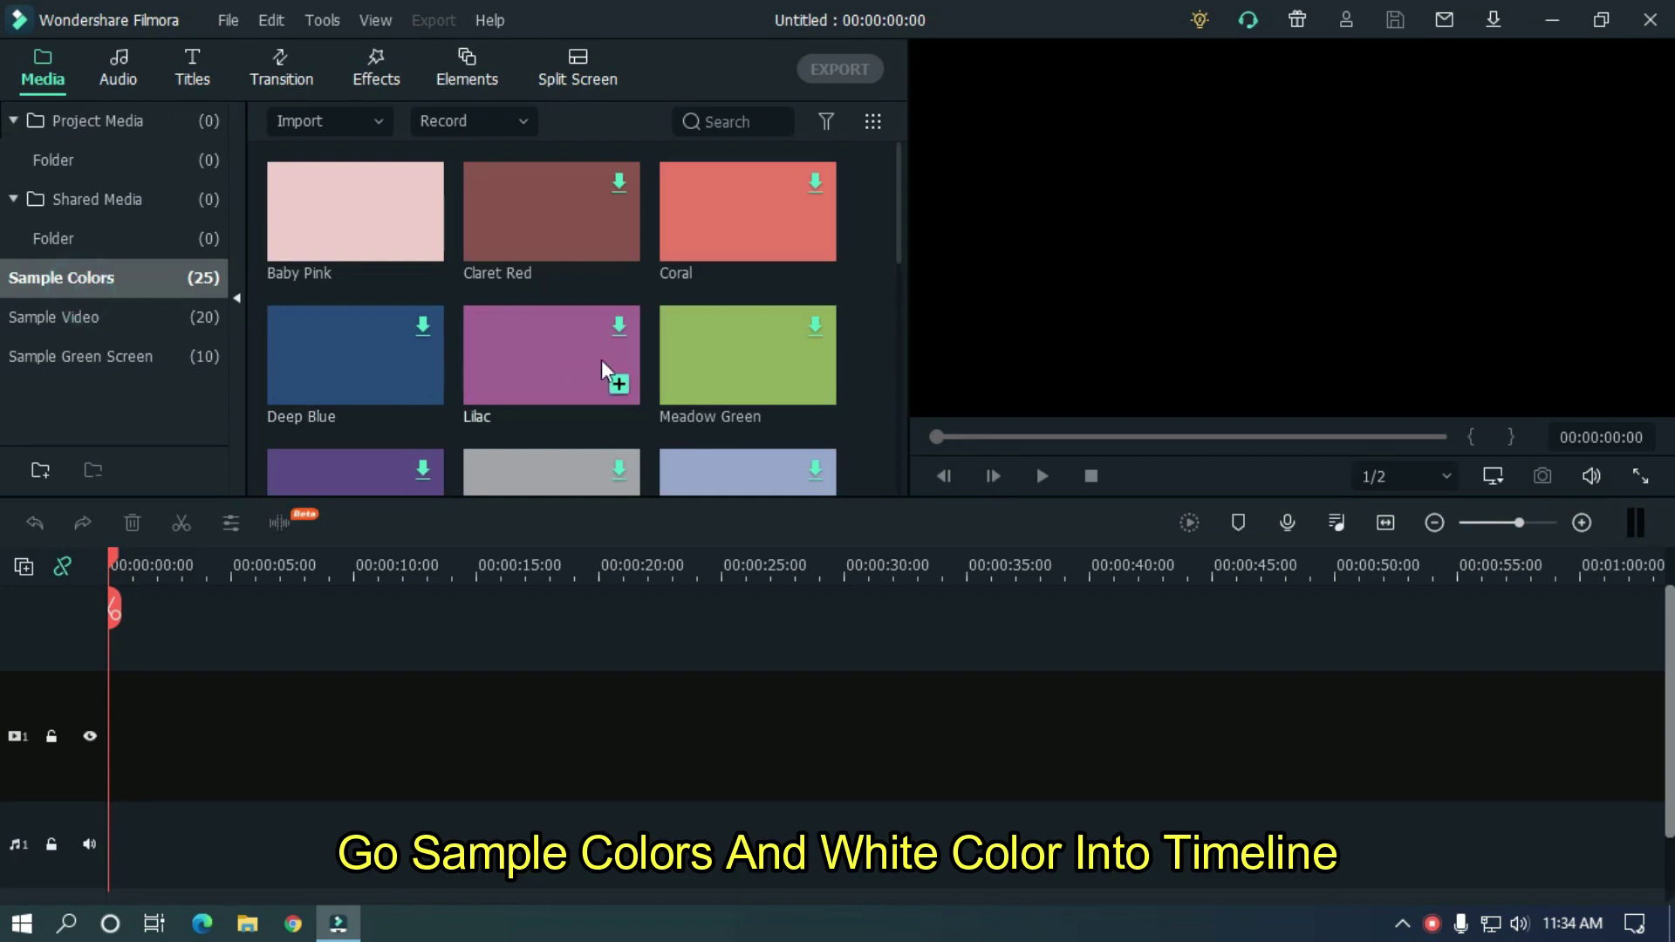
pyautogui.moveTo(897, 175); pyautogui.dragTo(897, 261)
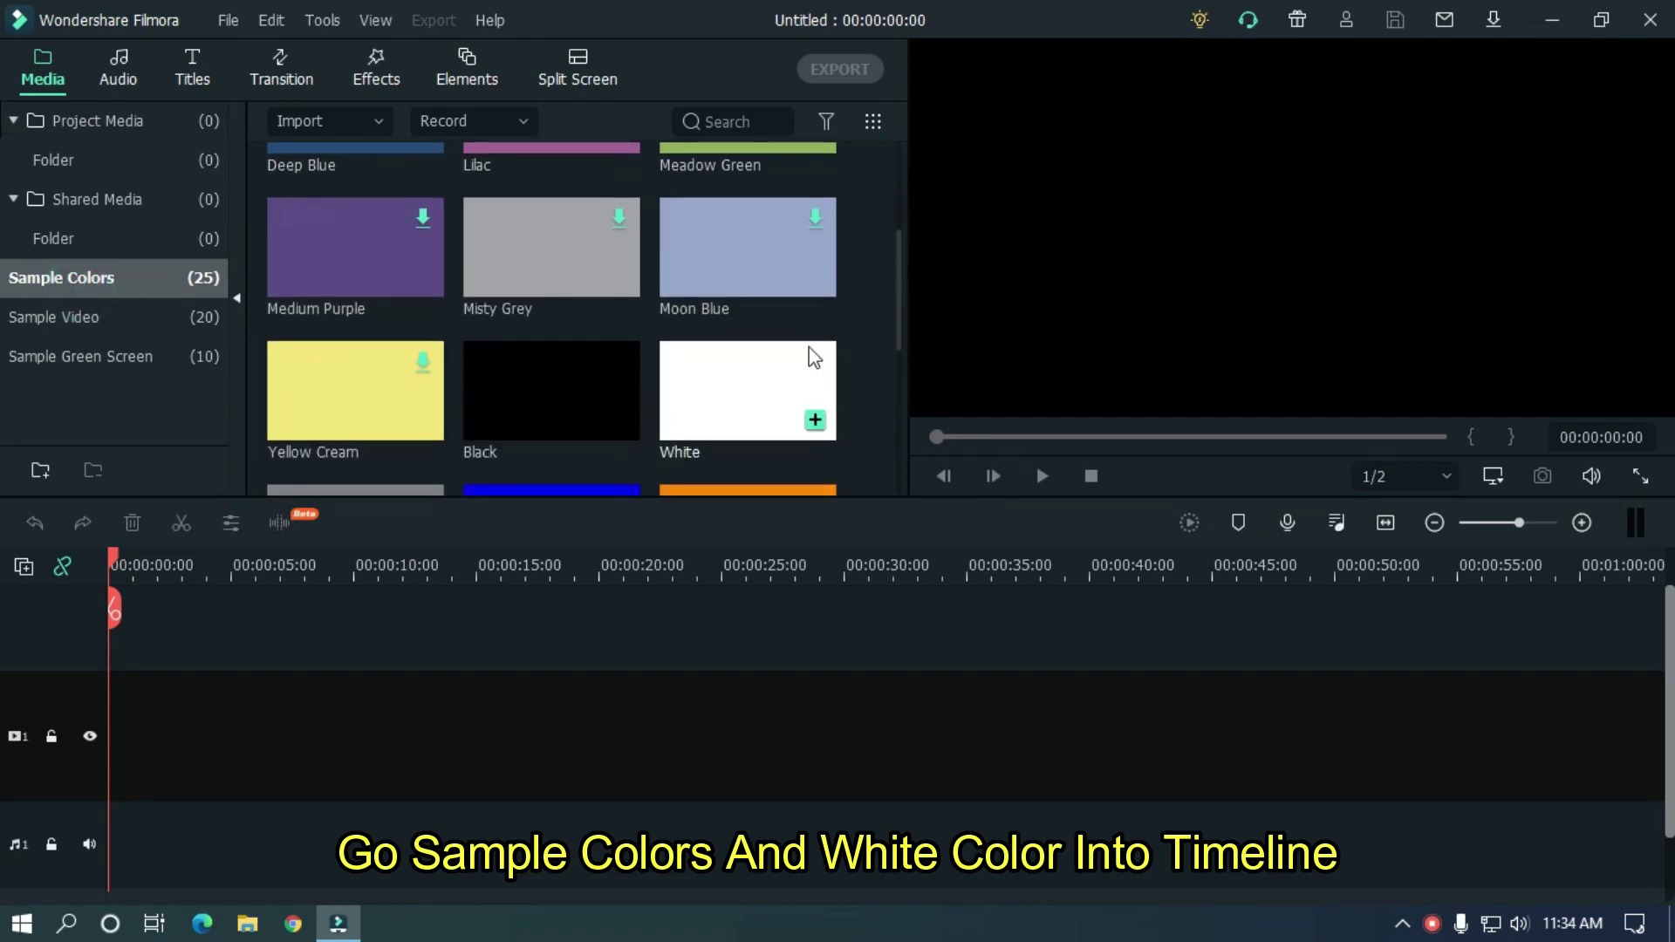
pyautogui.moveTo(755, 415); pyautogui.dragTo(91, 737)
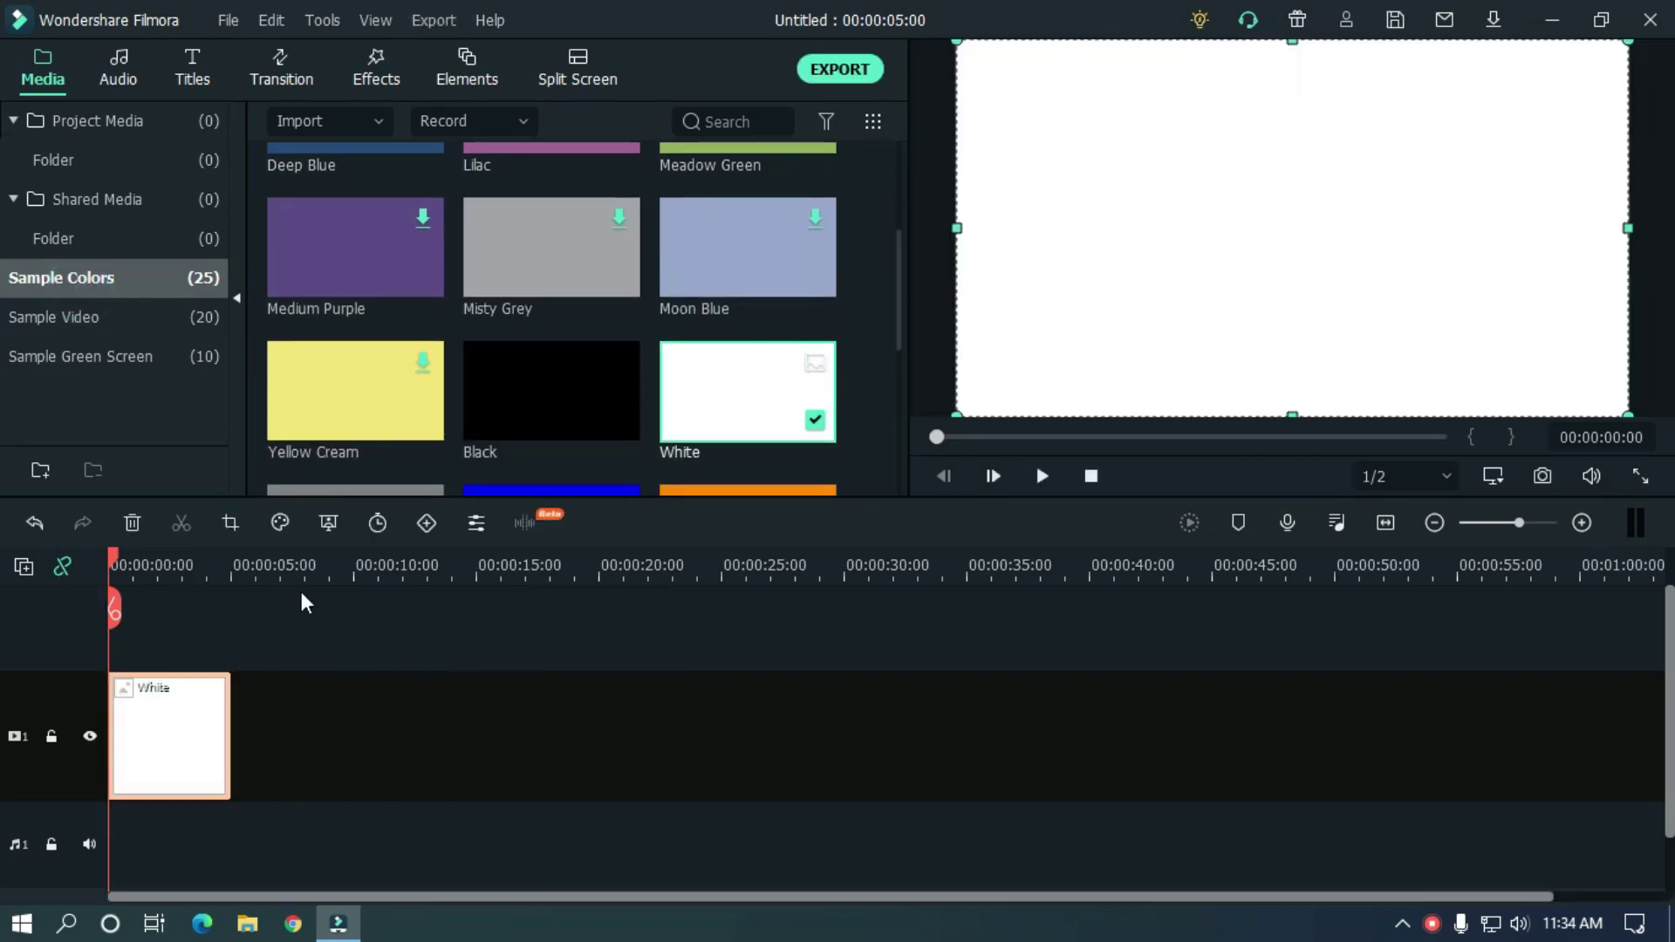
pyautogui.moveTo(327, 565); pyautogui.dragTo(1320, 579)
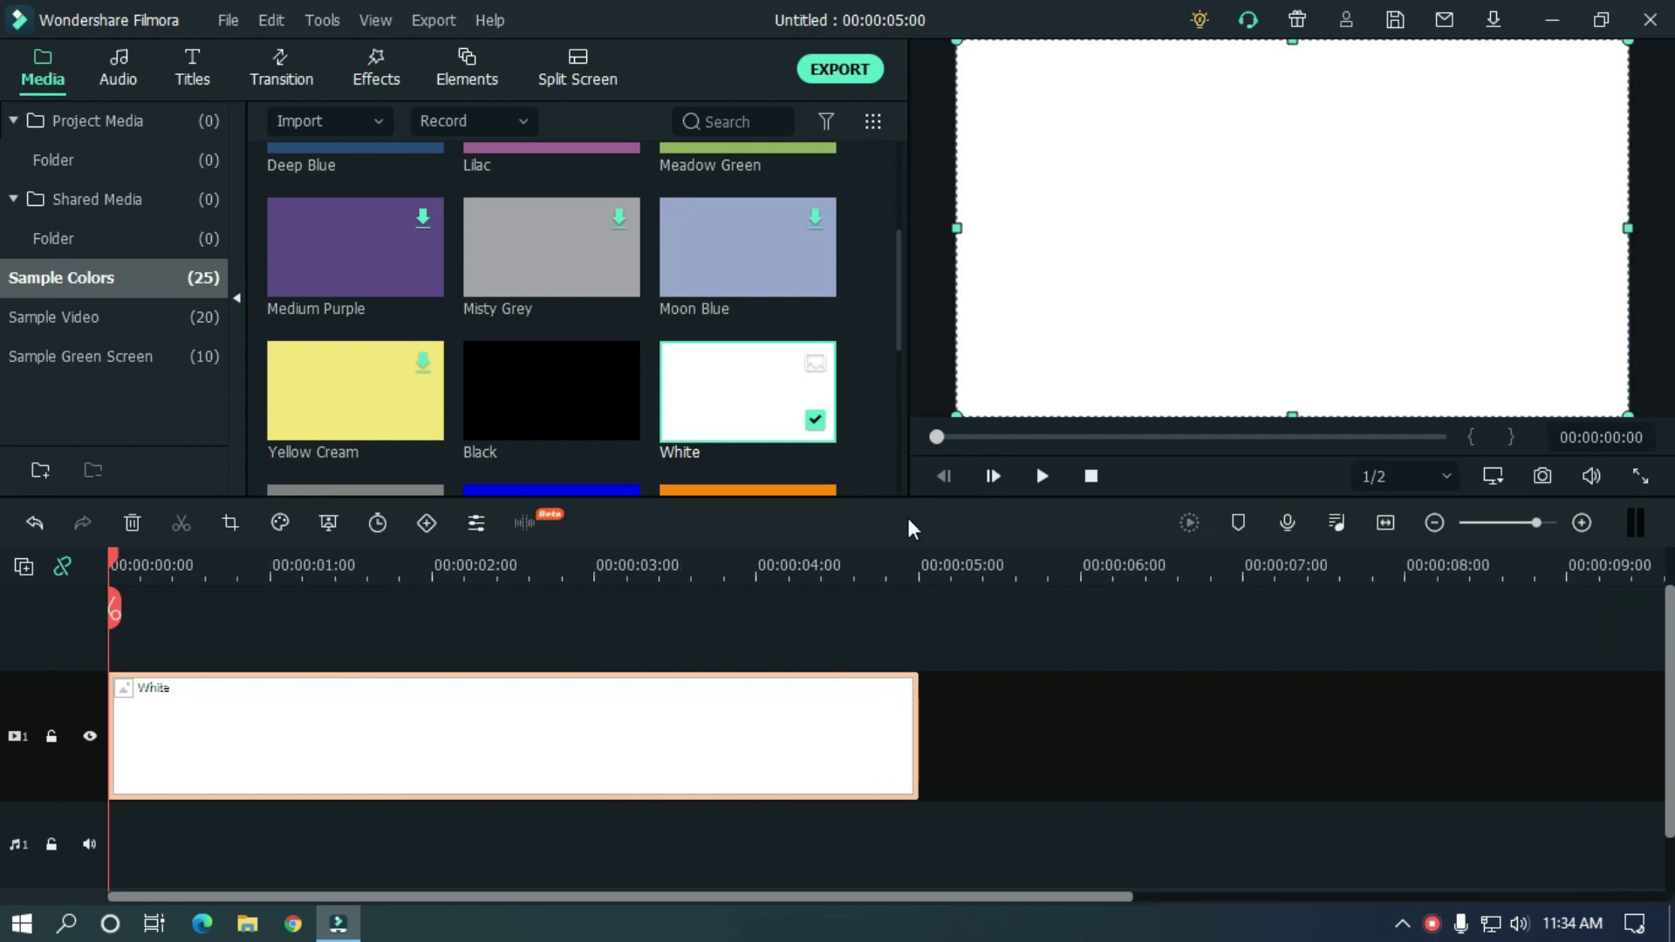
# Search the effects for 'mask' and apply Shape Mask to the White clip
pyautogui.click(377, 78)
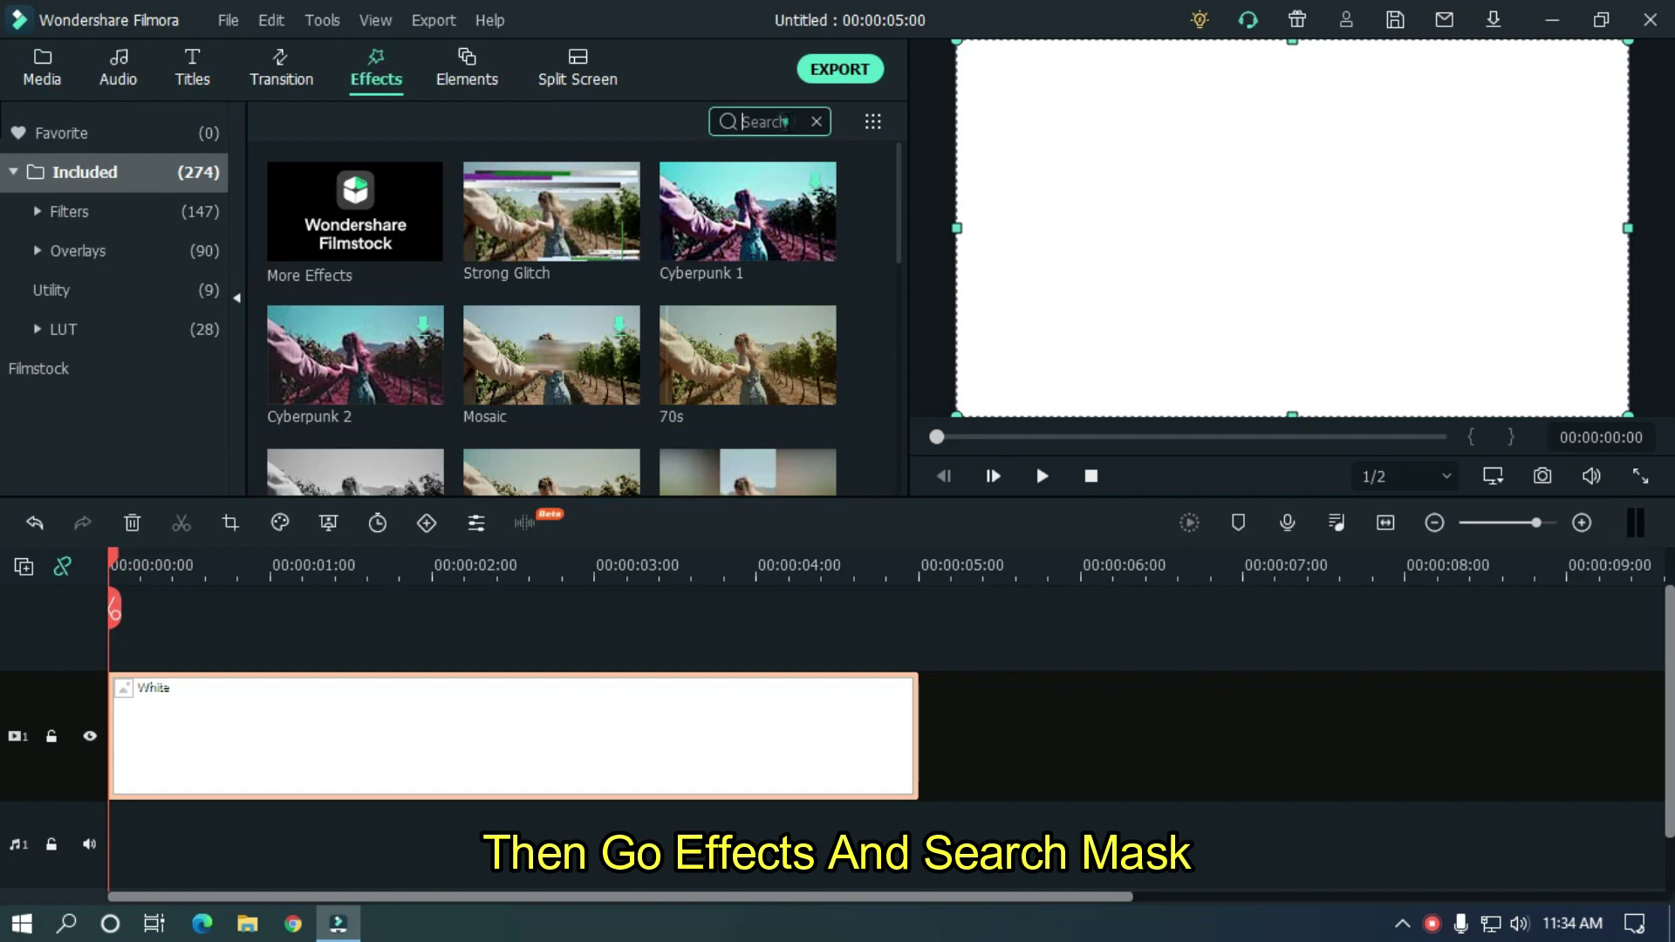
pyautogui.write('mash')
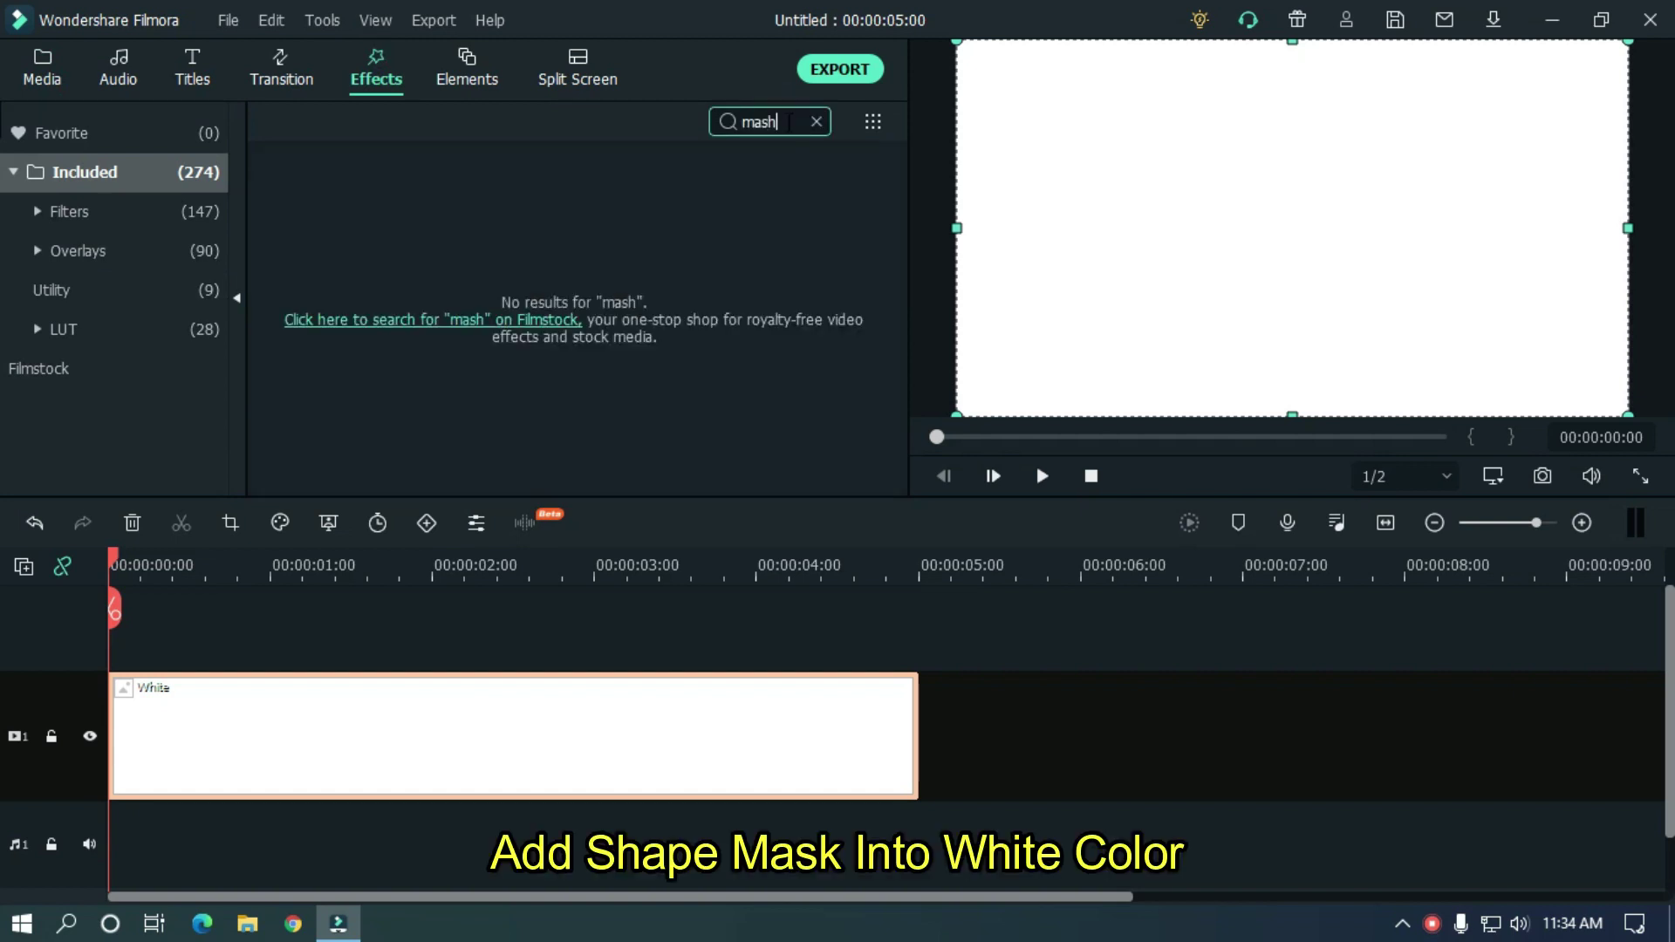
pyautogui.press('BackSpace')
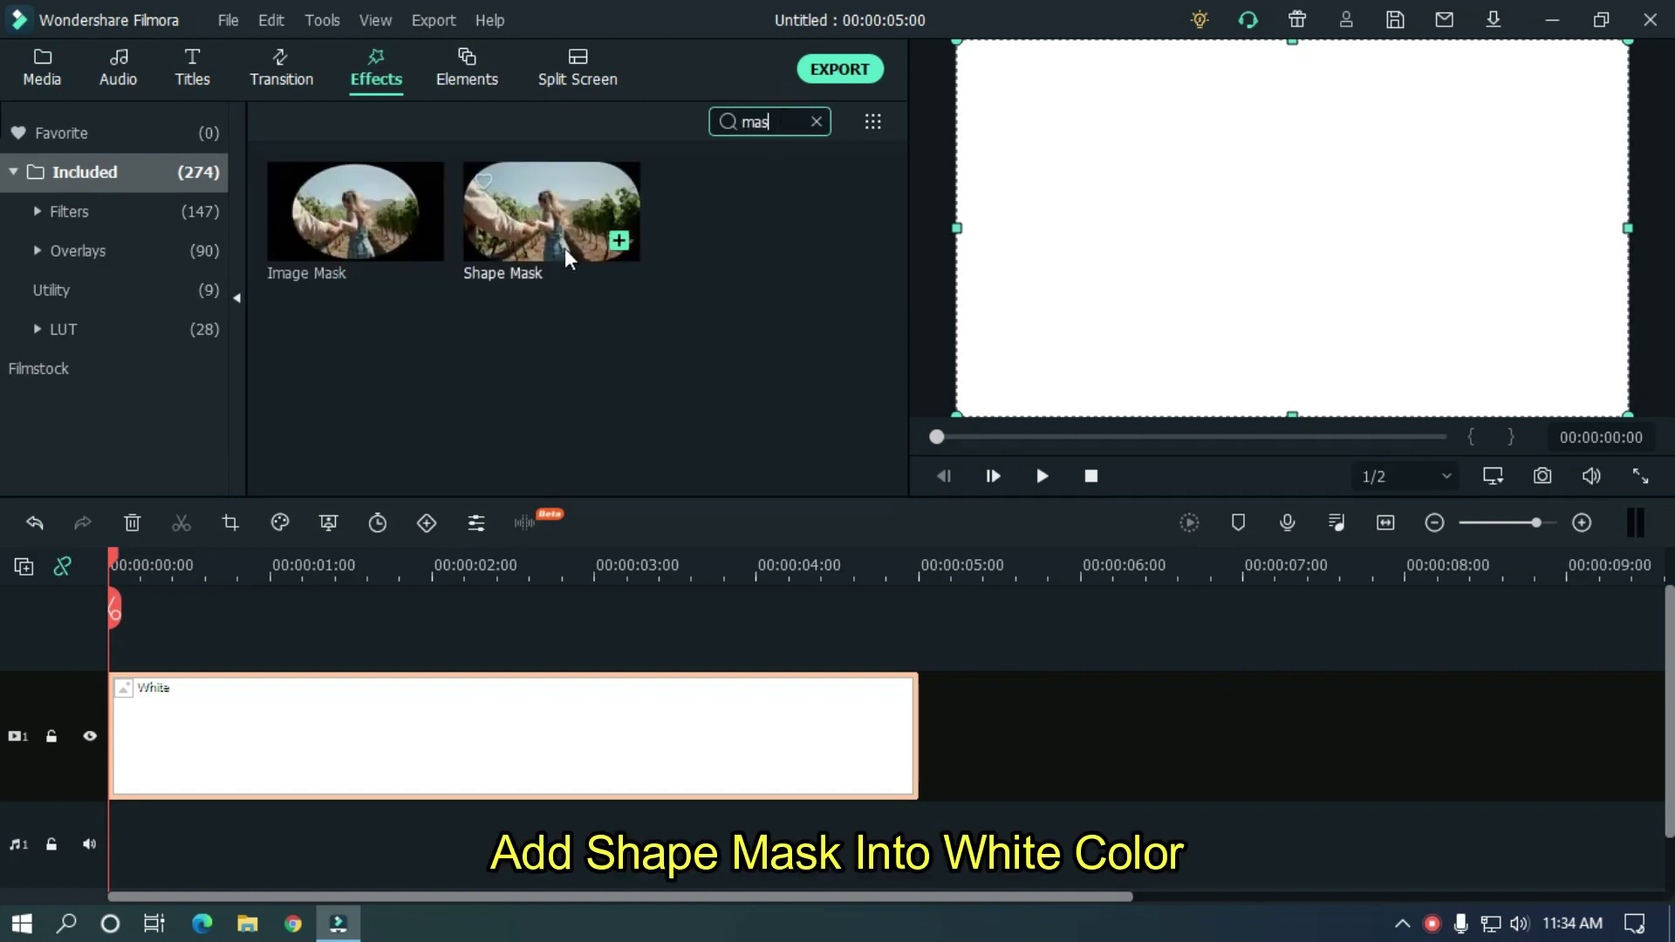
pyautogui.moveTo(565, 214); pyautogui.dragTo(486, 720)
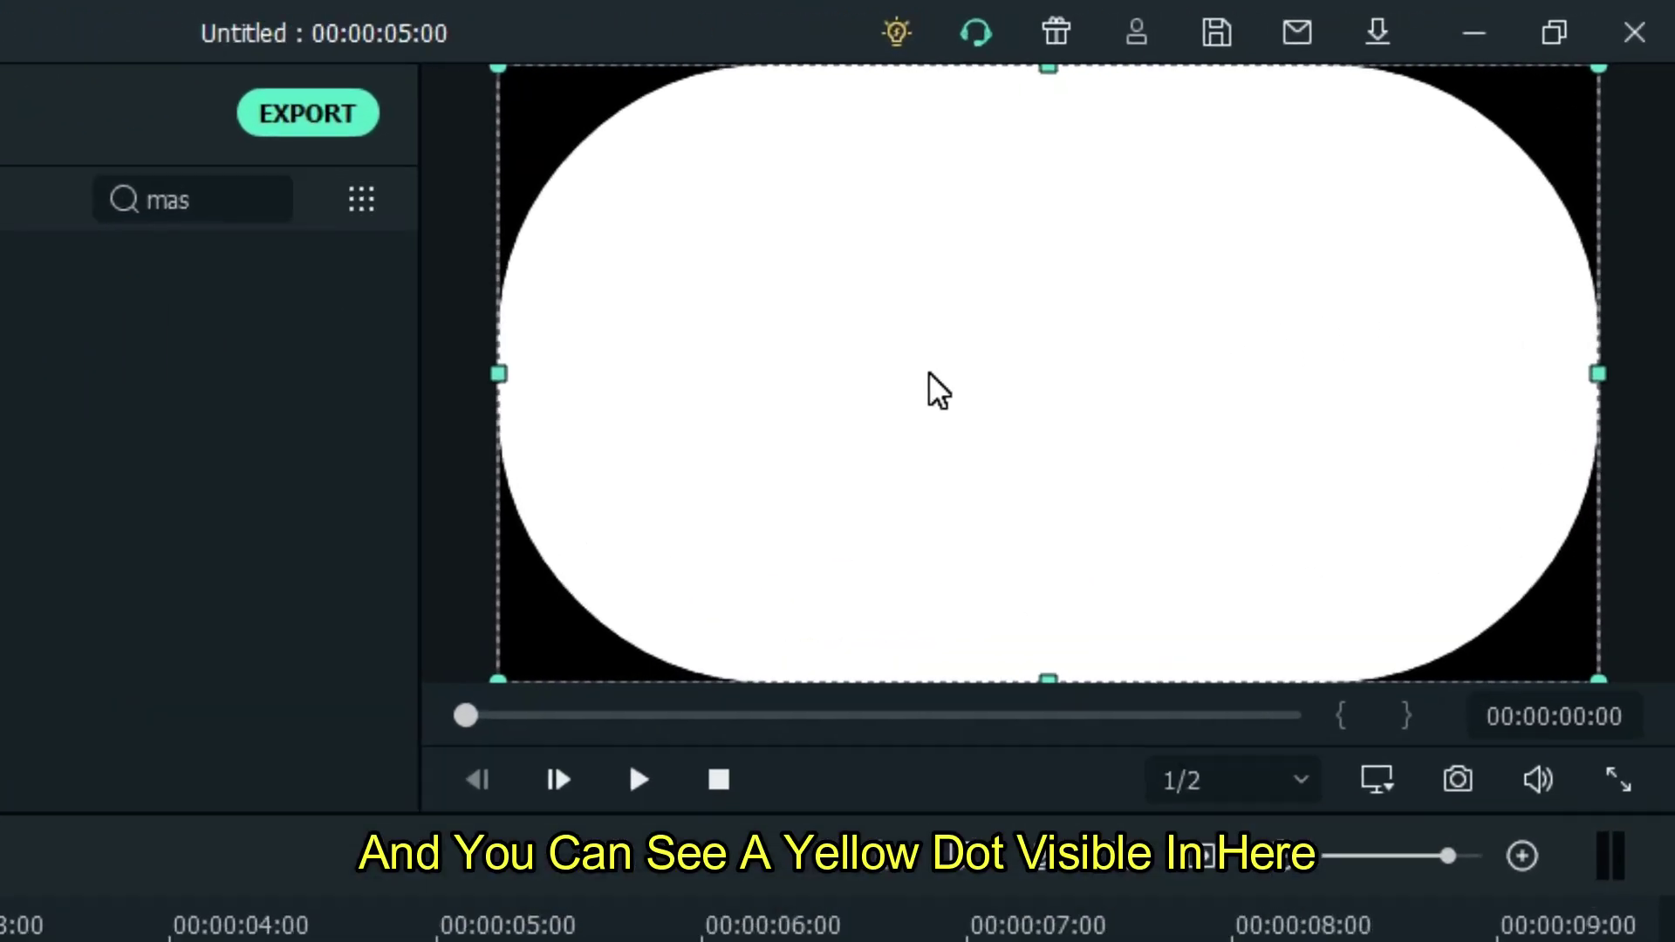
# Reduce the mask's corner roundness and shrink the white image edge by edge
pyautogui.click(1220, 228)
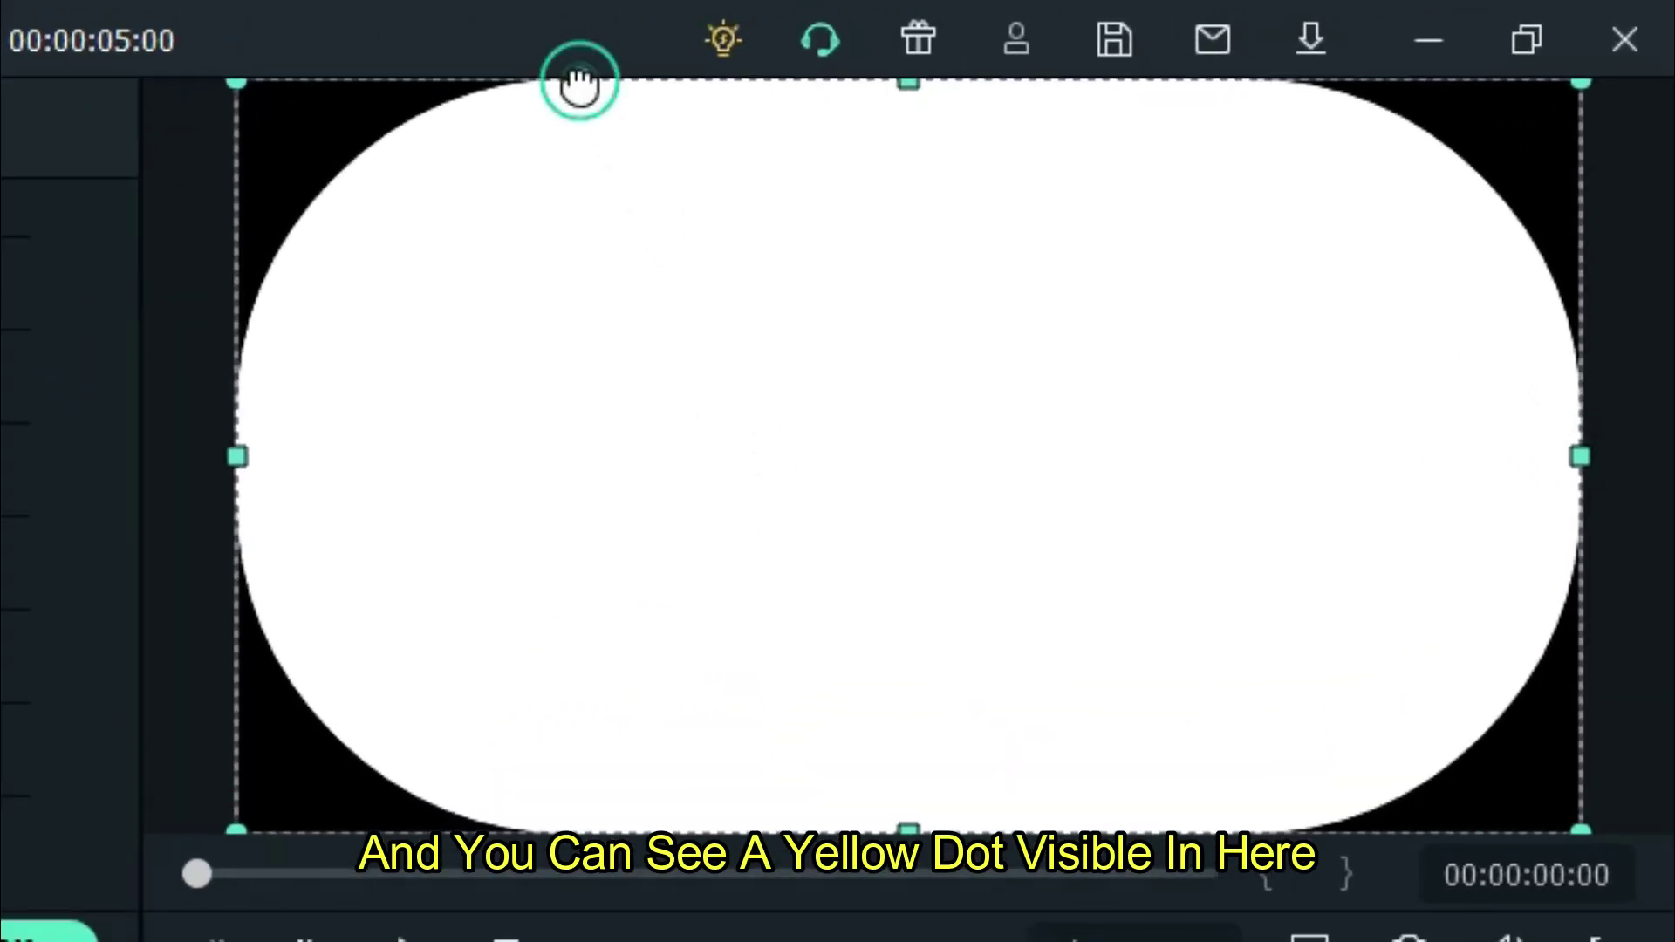
pyautogui.moveTo(578, 84); pyautogui.dragTo(319, 84)
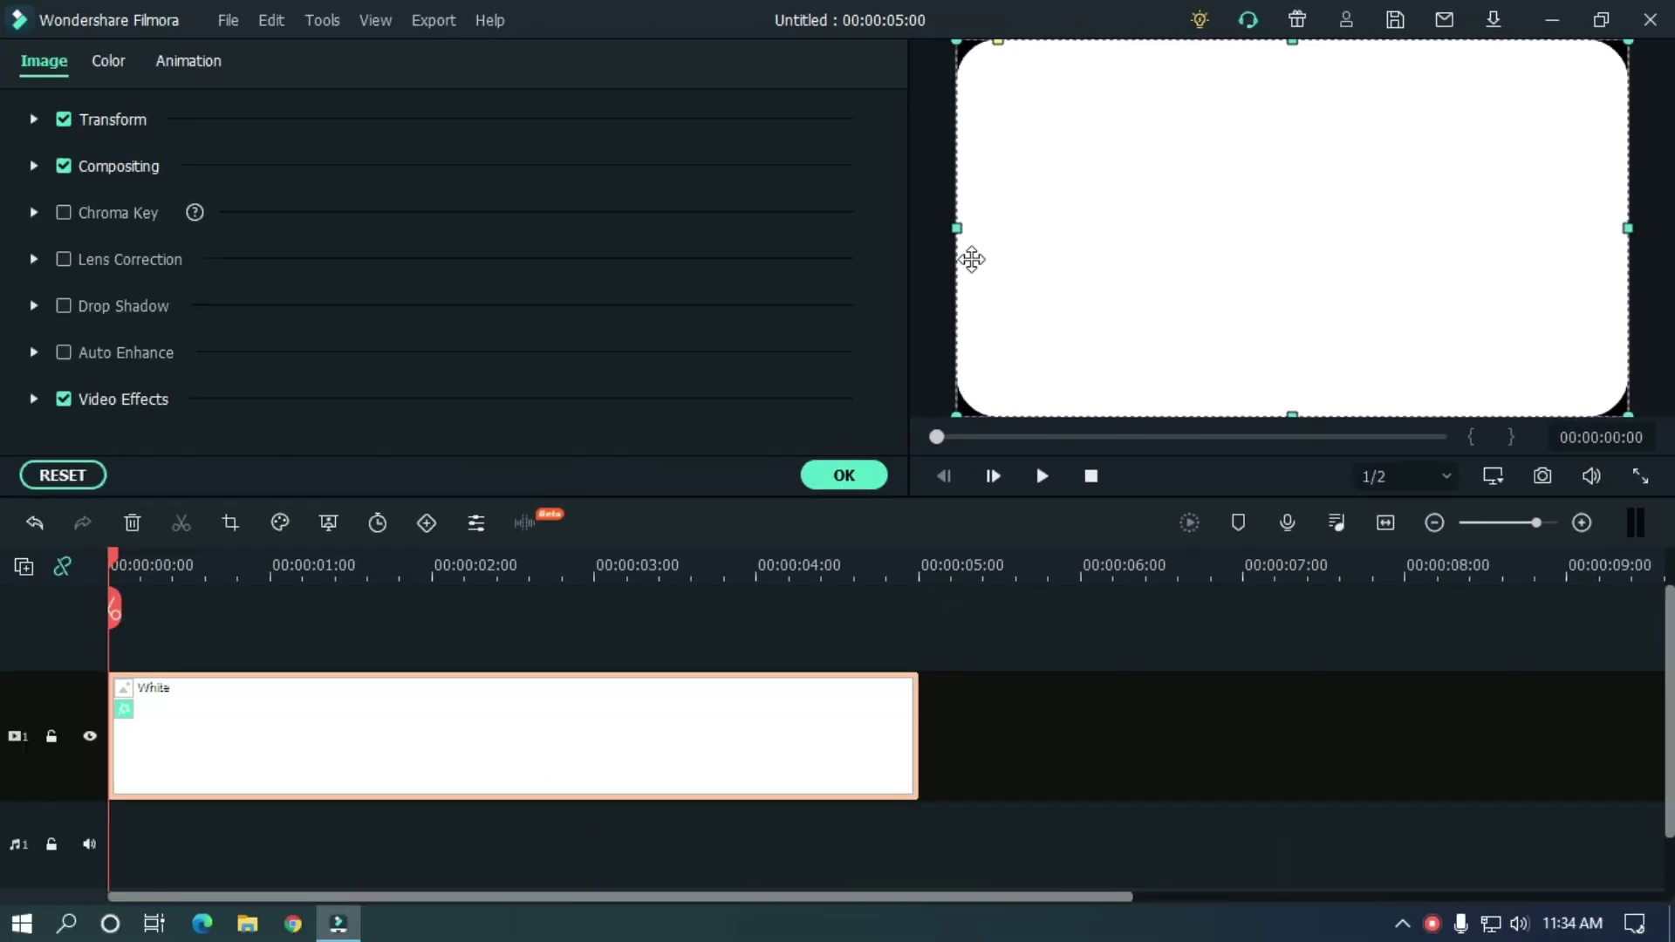
pyautogui.moveTo(954, 229); pyautogui.dragTo(1066, 229)
pyautogui.moveTo(1541, 232); pyautogui.dragTo(1488, 229)
pyautogui.moveTo(1276, 40); pyautogui.dragTo(1269, 122)
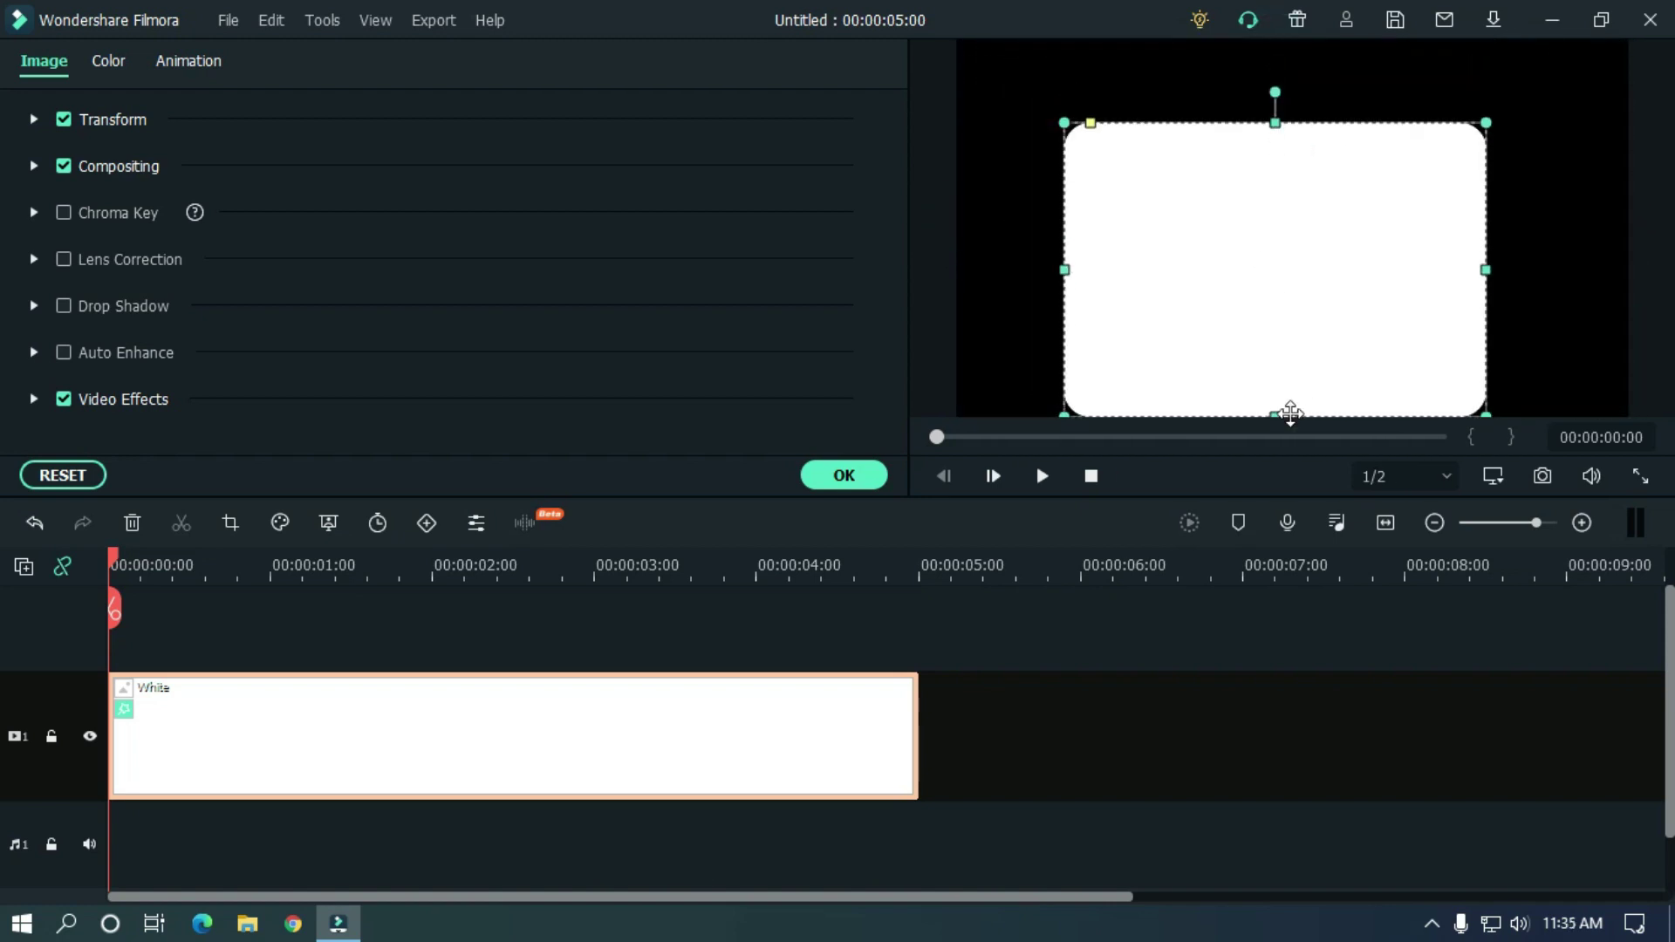
pyautogui.moveTo(1278, 415); pyautogui.dragTo(1282, 311)
pyautogui.moveTo(1488, 218); pyautogui.dragTo(1440, 226)
# Rotate the white box 90° upright, then centre and stretch it into a tall card
pyautogui.moveTo(1268, 91); pyautogui.dragTo(1150, 217)
pyautogui.moveTo(1258, 348); pyautogui.dragTo(1267, 286)
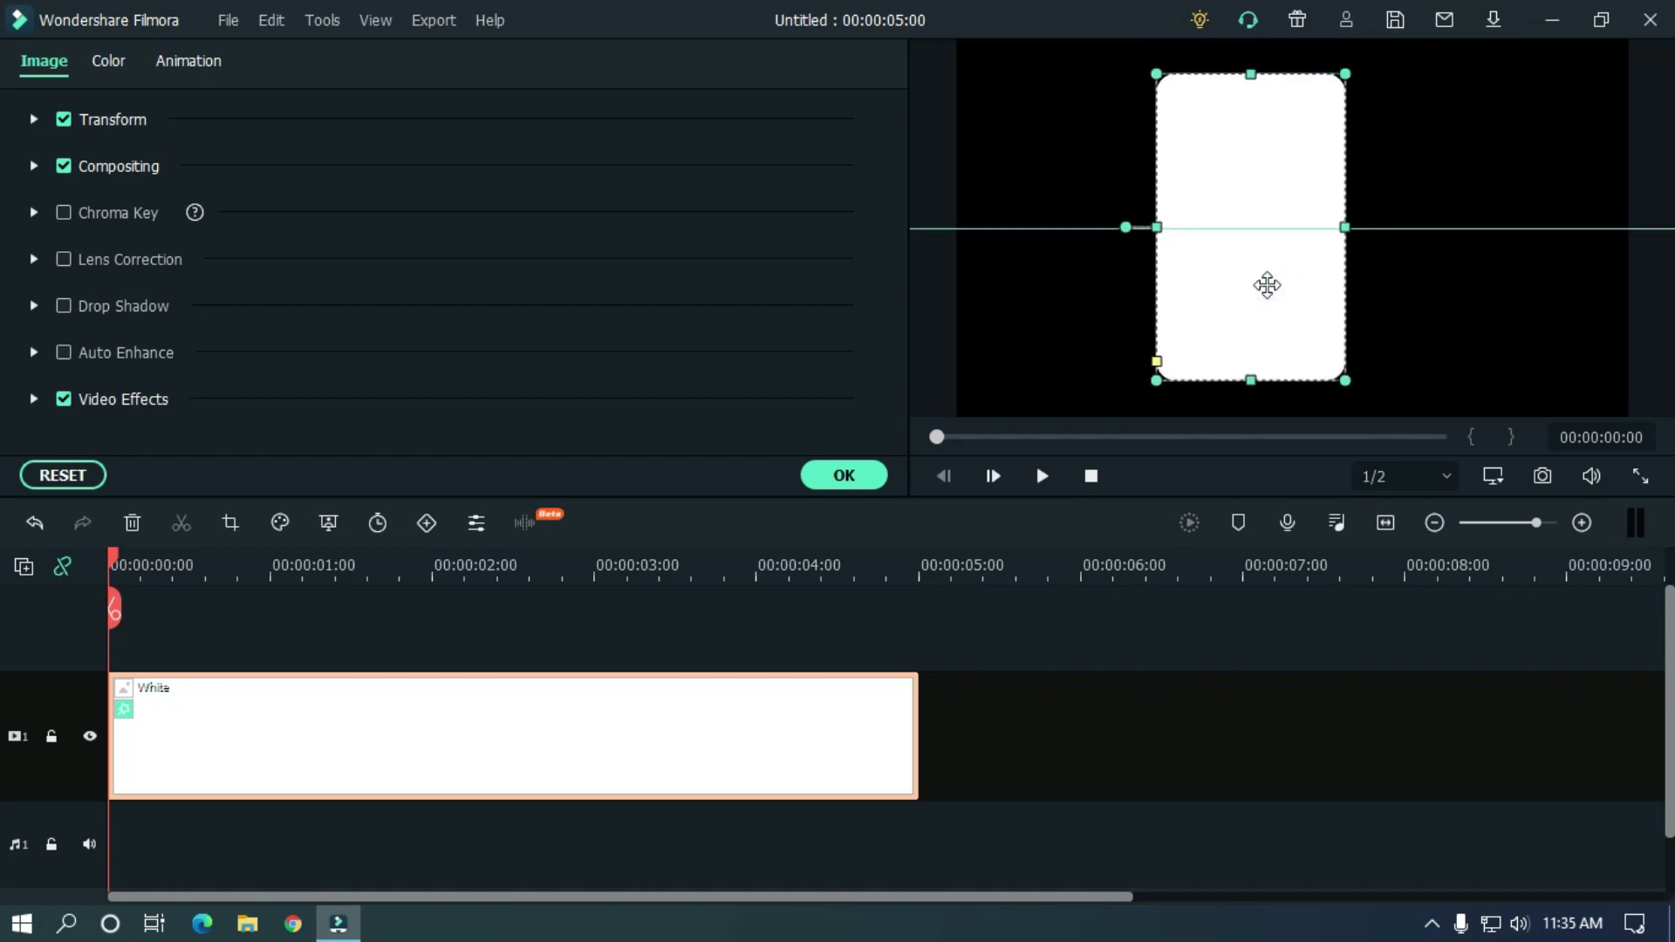
pyautogui.moveTo(1286, 217); pyautogui.dragTo(1322, 240)
pyautogui.moveTo(1291, 381); pyautogui.dragTo(1290, 400)
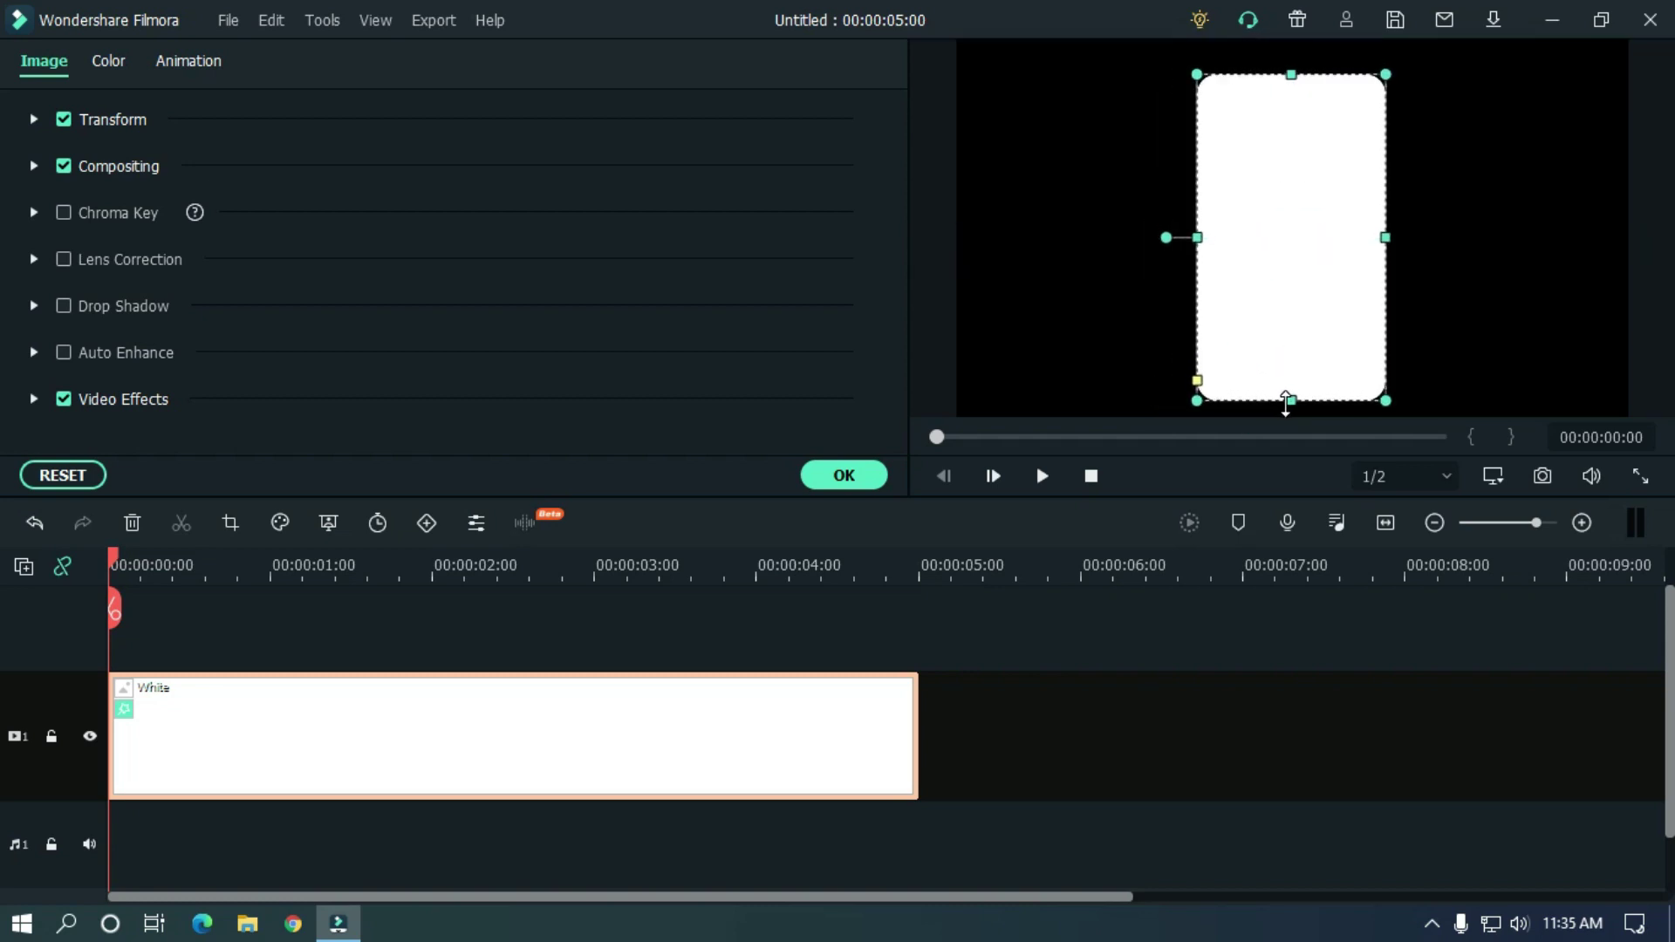
pyautogui.moveTo(1291, 70); pyautogui.dragTo(1299, 54)
pyautogui.moveTo(1291, 400); pyautogui.dragTo(1291, 403)
pyautogui.moveTo(1385, 231); pyautogui.dragTo(1403, 224)
pyautogui.click(1308, 677)
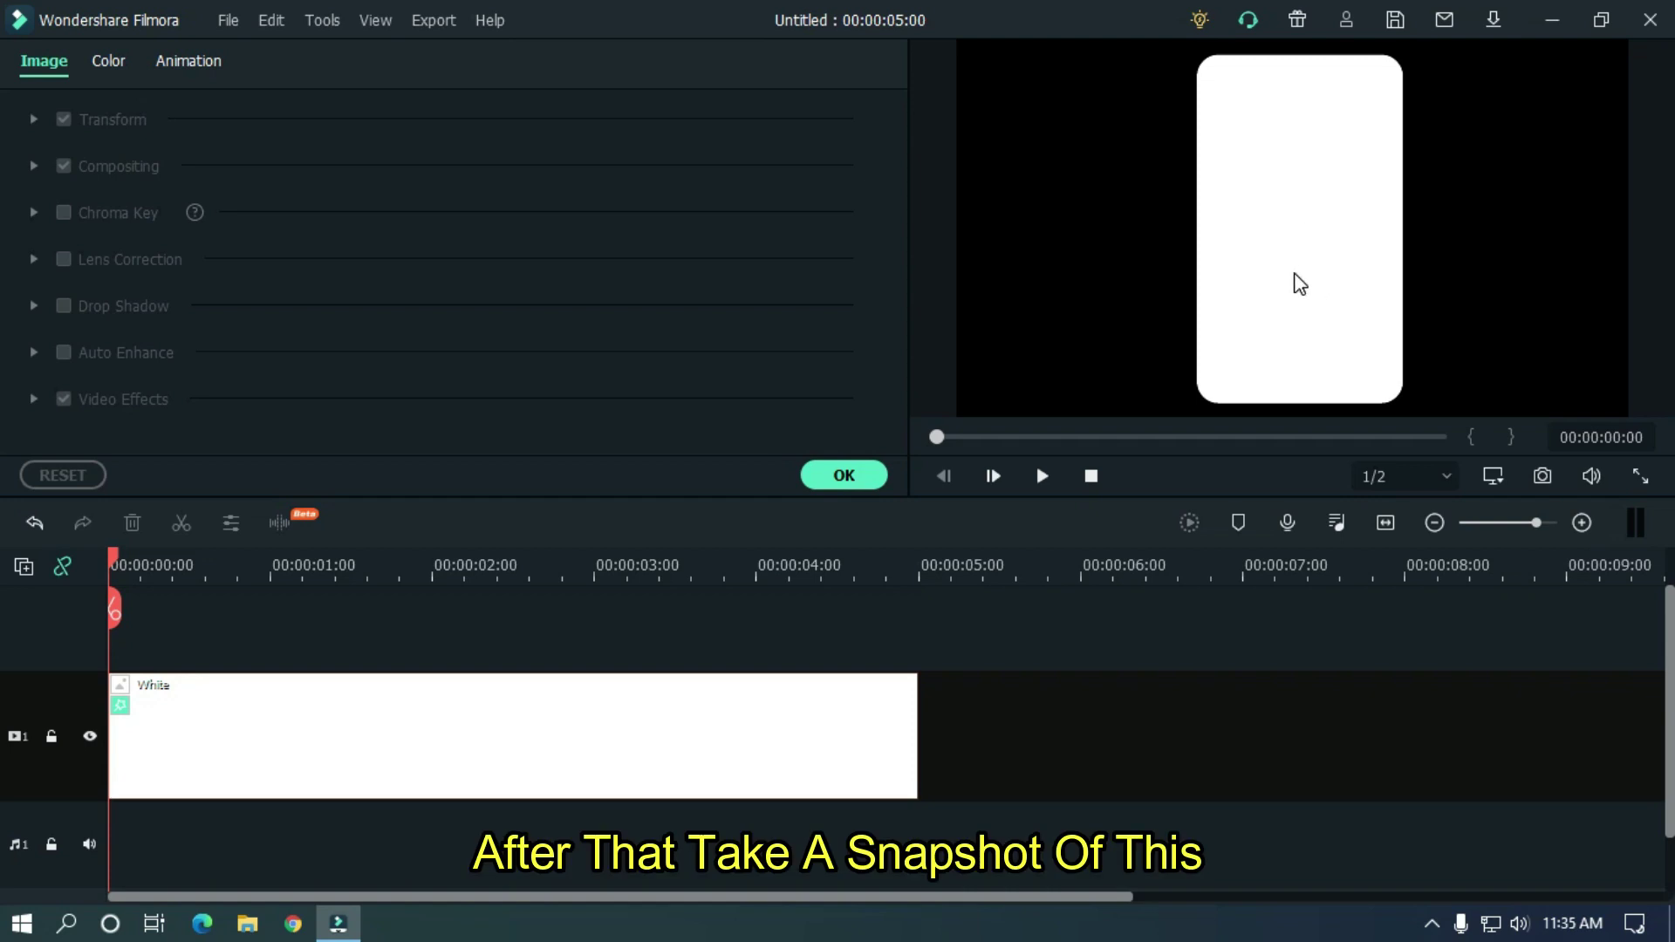
# Save a snapshot of the white card frame as Snapshot_3 and confirm the edits
pyautogui.click(1542, 478)
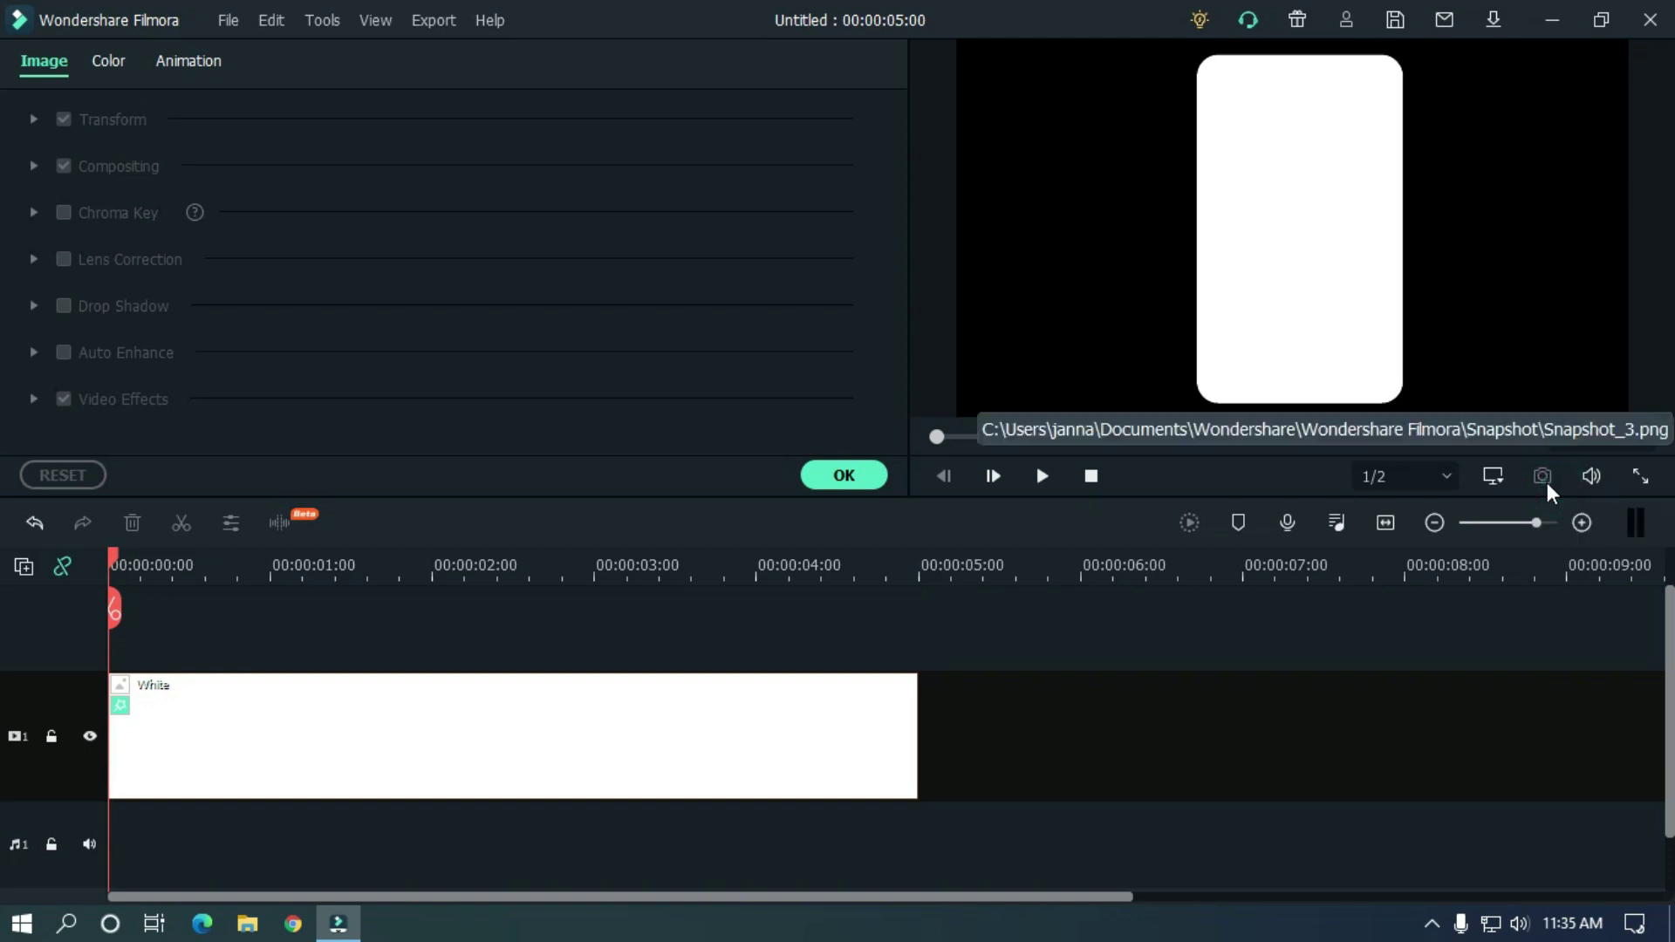
pyautogui.click(846, 478)
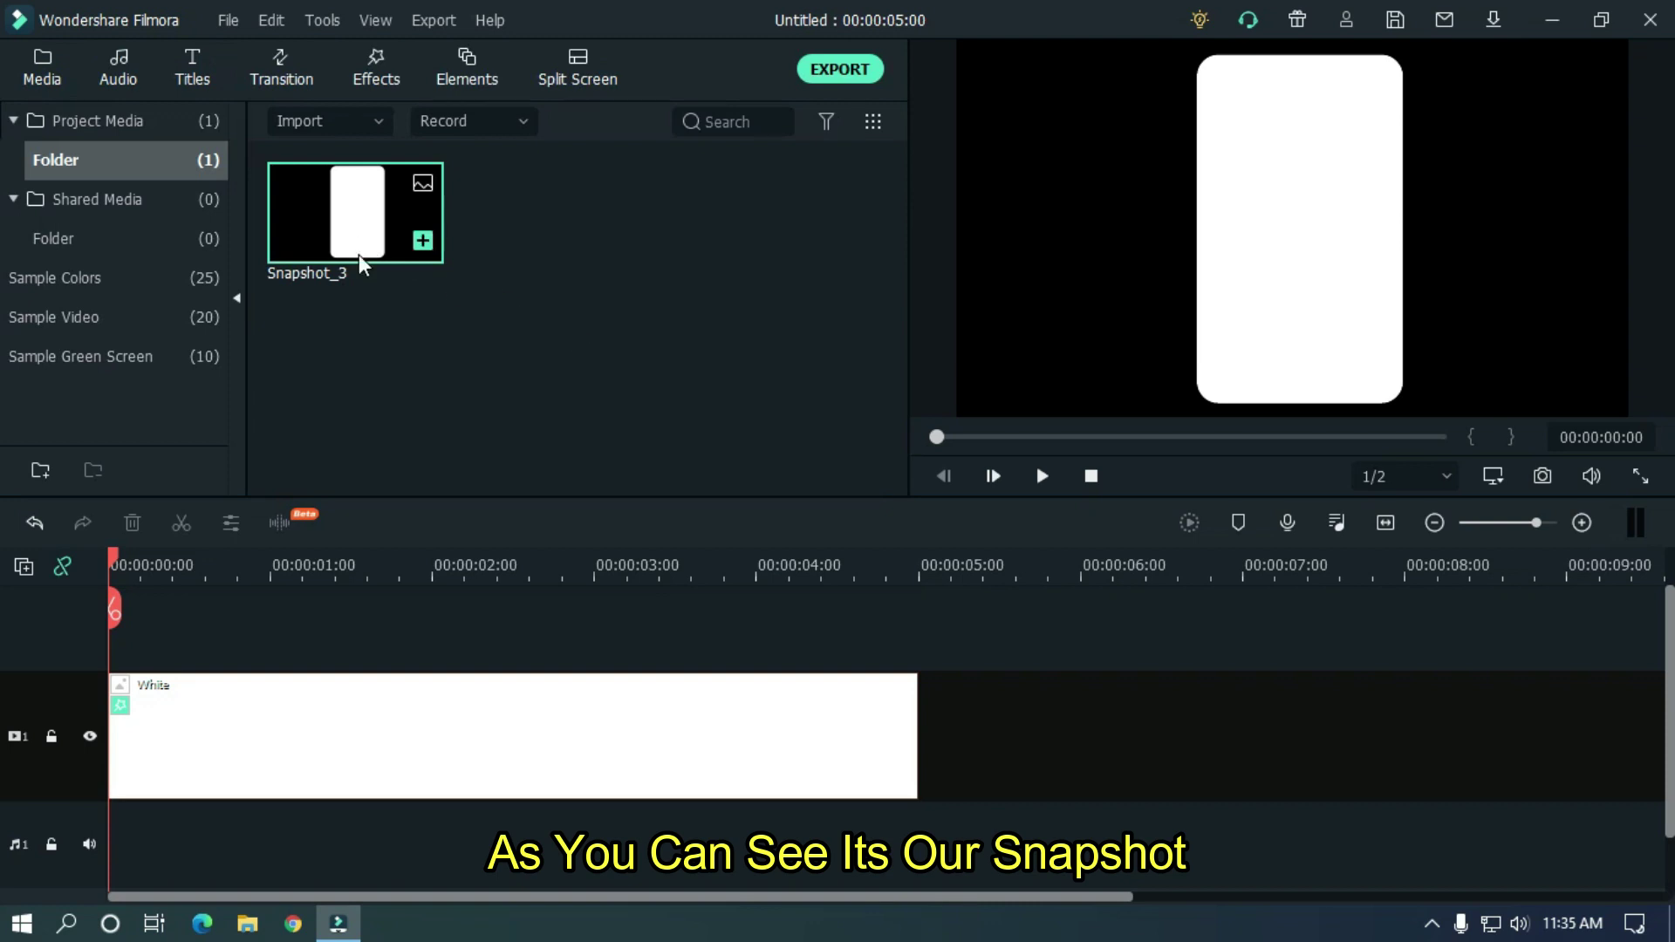
pyautogui.click(527, 699)
# Replace the White clip with an 8-second Black clip and put Snapshot_3 on track 2
pyautogui.press('Delete')
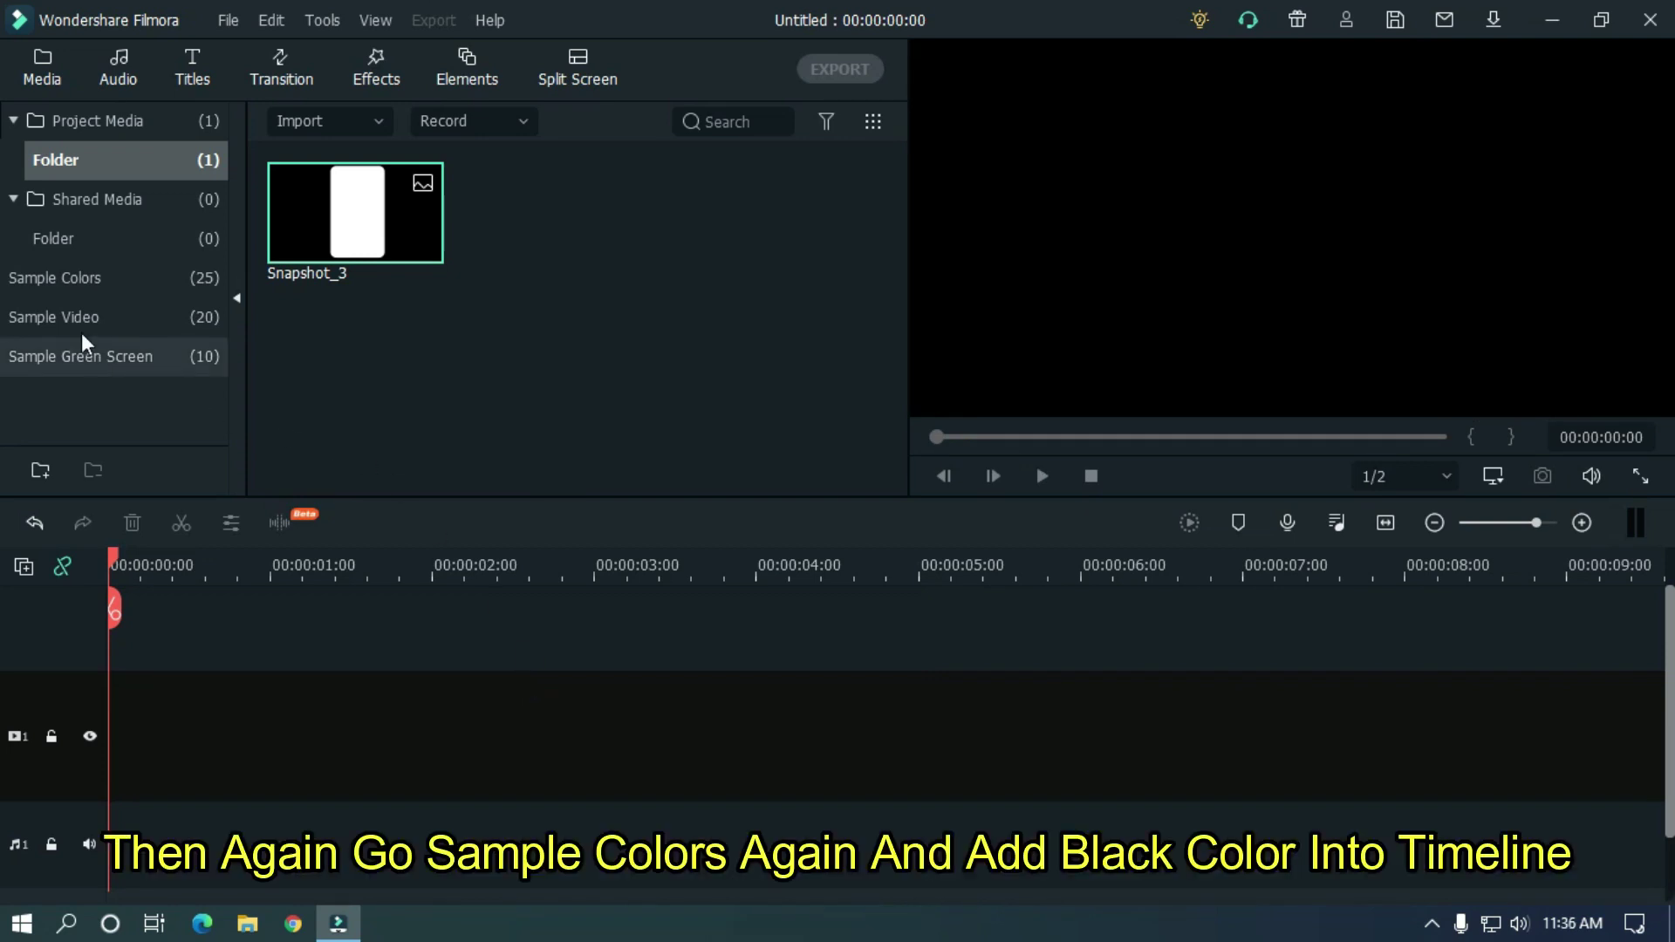
pyautogui.click(79, 284)
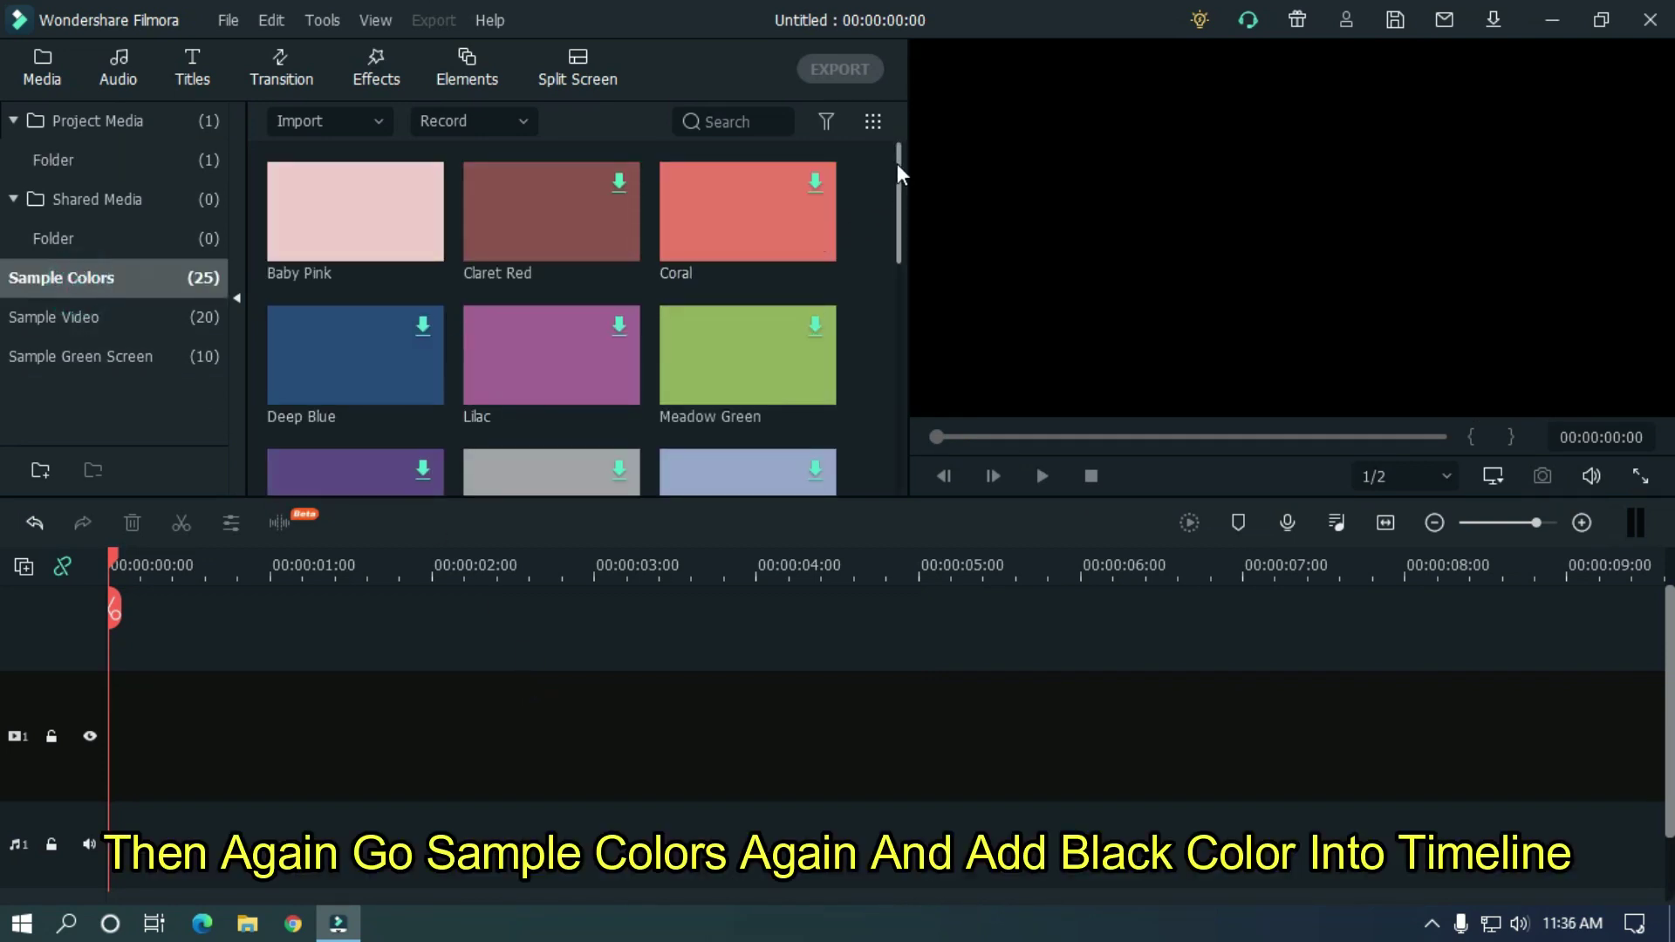
pyautogui.moveTo(896, 164); pyautogui.dragTo(893, 272)
pyautogui.moveTo(537, 359); pyautogui.dragTo(118, 755)
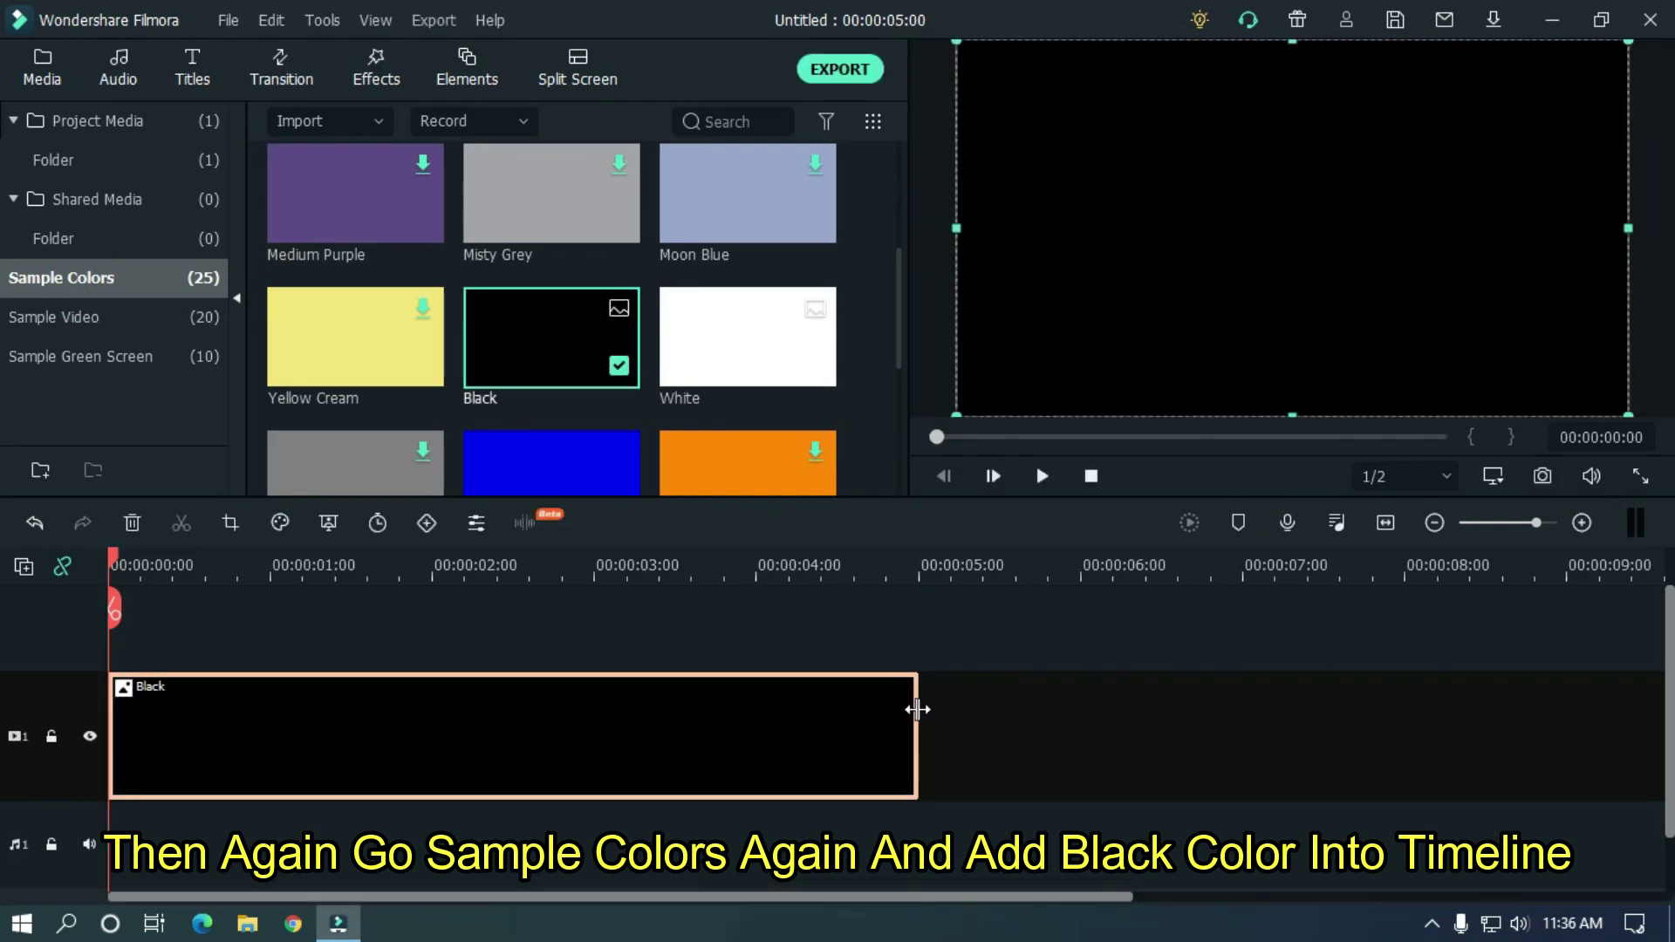
pyautogui.moveTo(919, 696); pyautogui.dragTo(1491, 694)
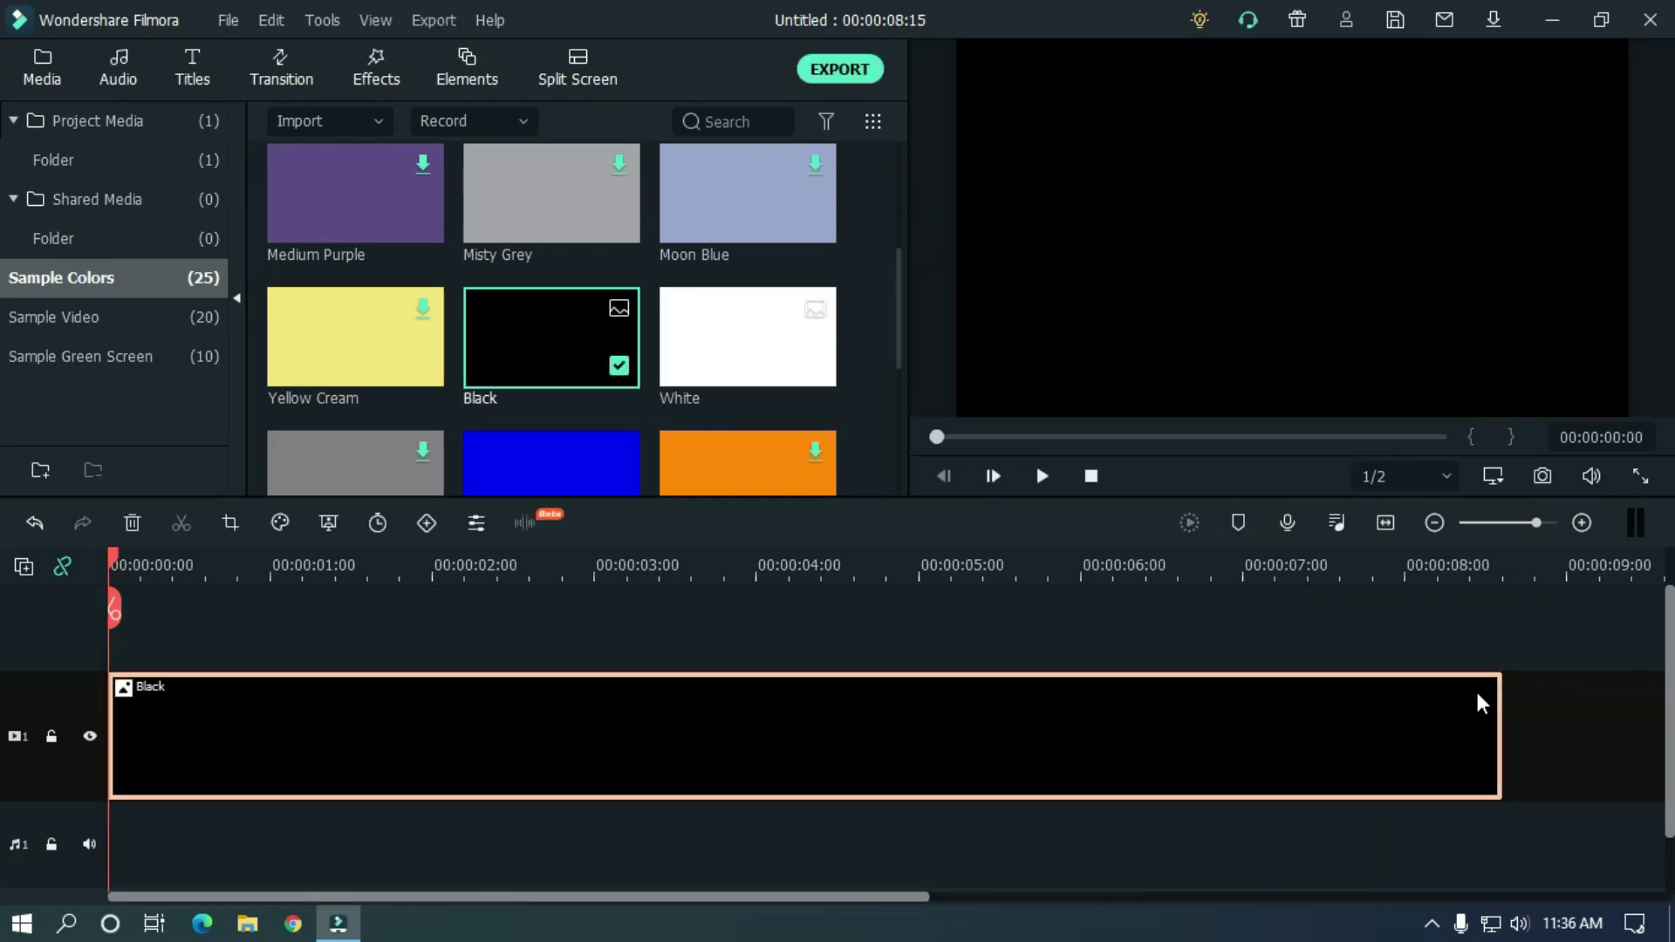
pyautogui.click(101, 127)
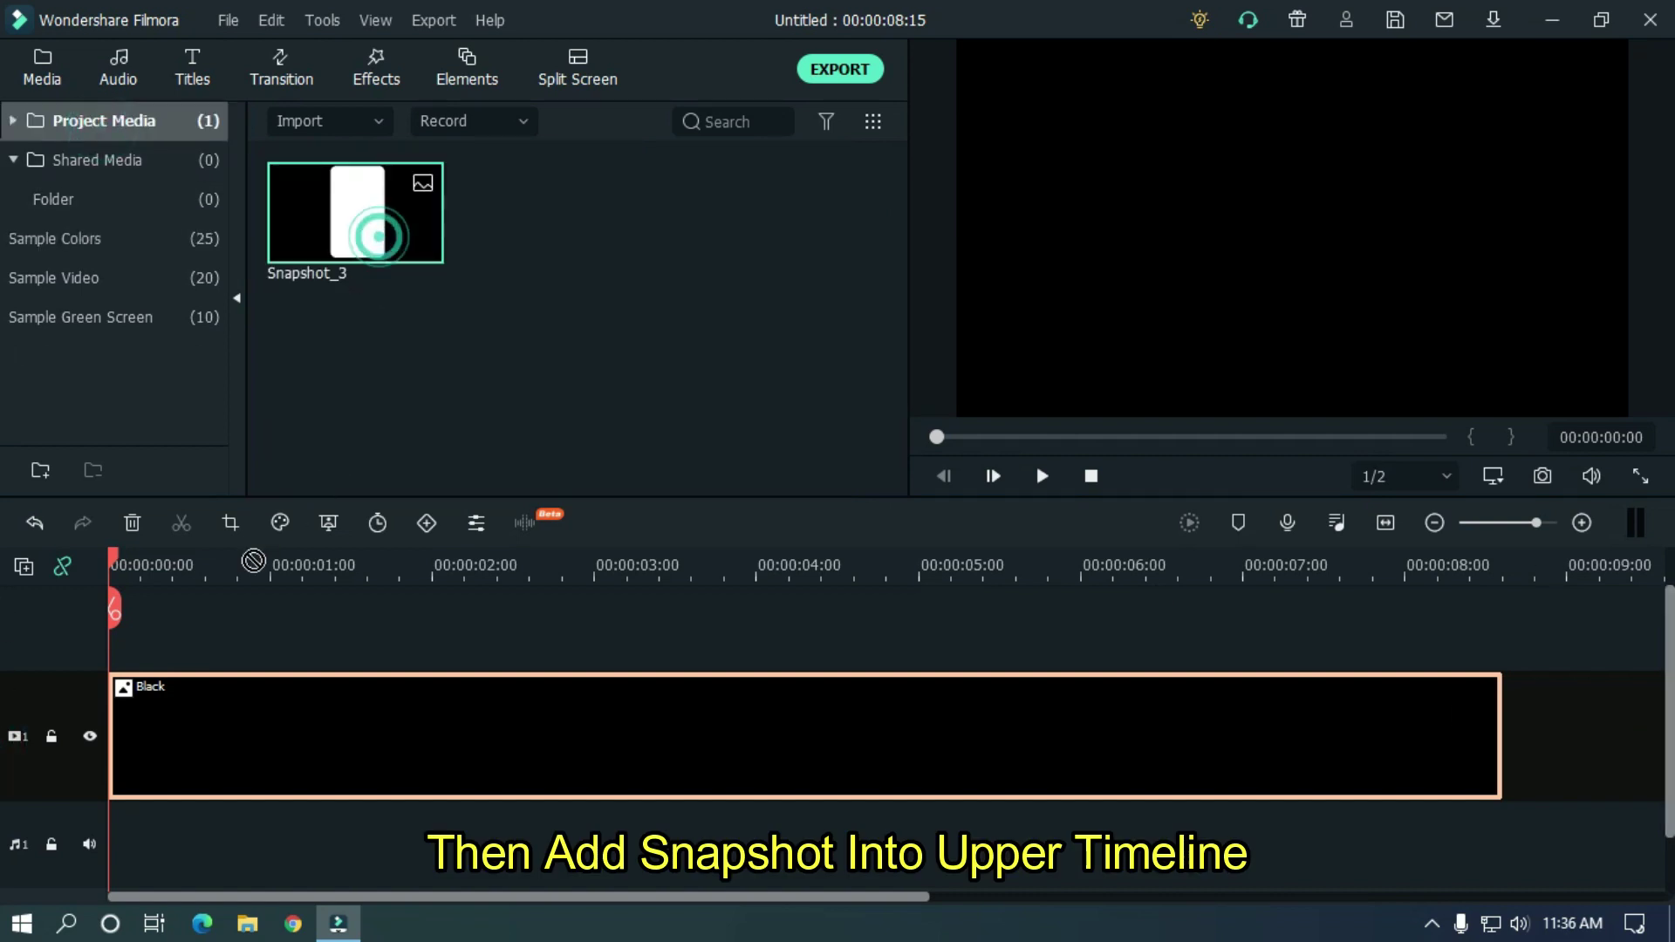
pyautogui.moveTo(253, 560); pyautogui.dragTo(149, 653)
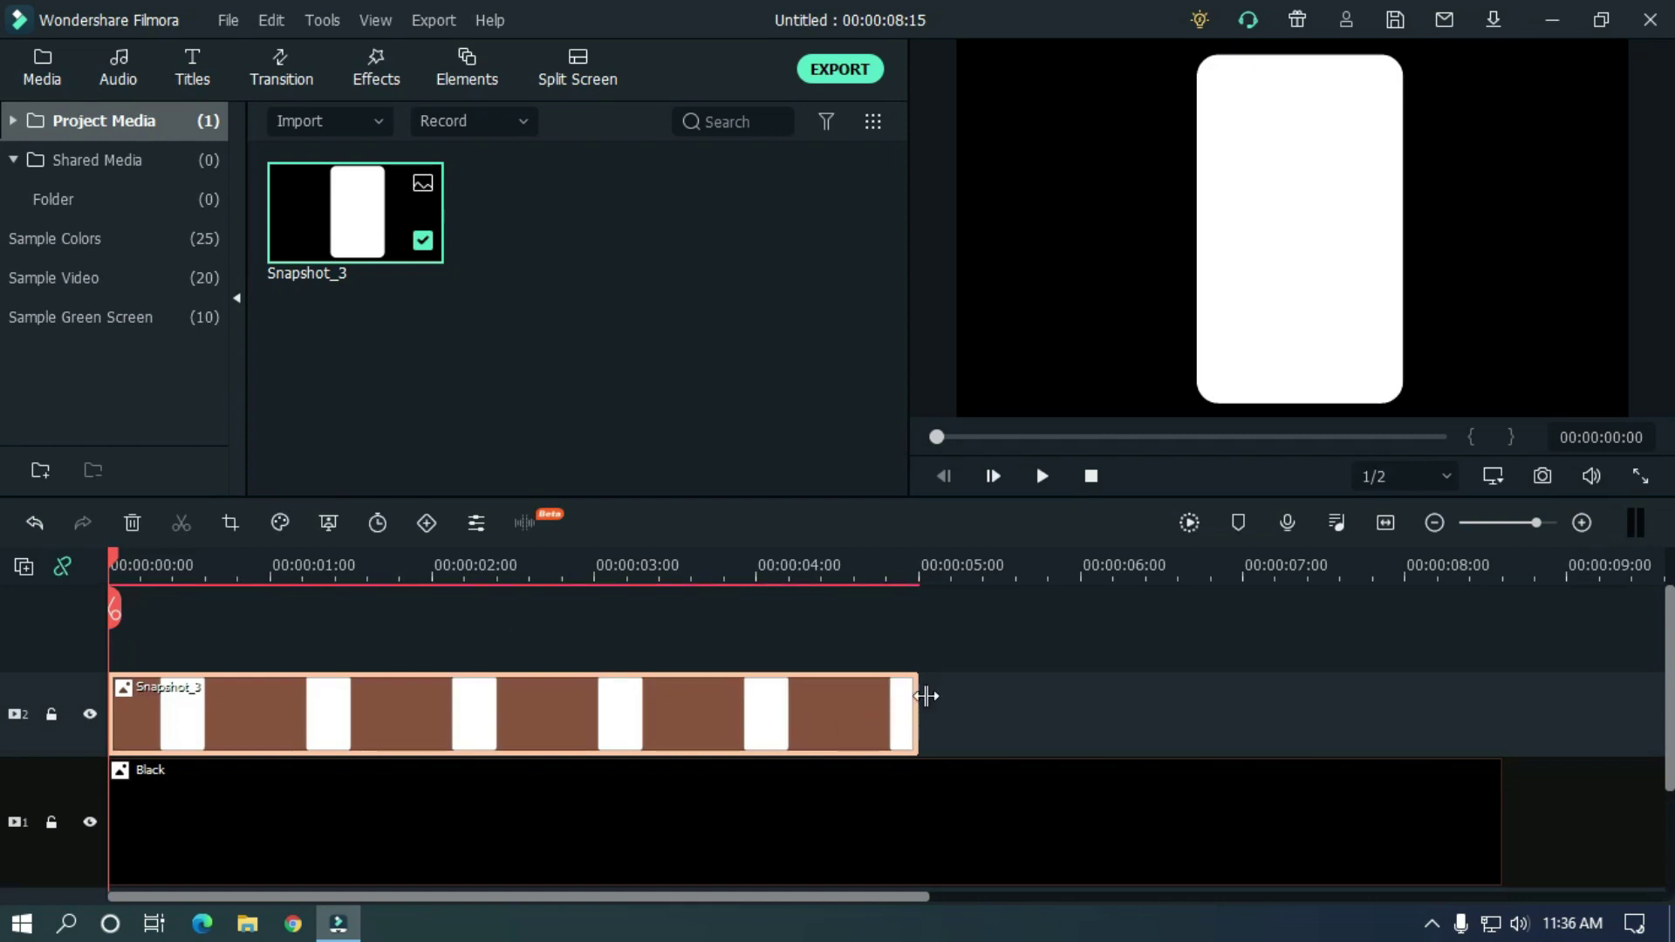
# Crop Snapshot_3 with a Custom ratio to a 611 × 1017 frame around the white card
pyautogui.doubleClick(829, 700)
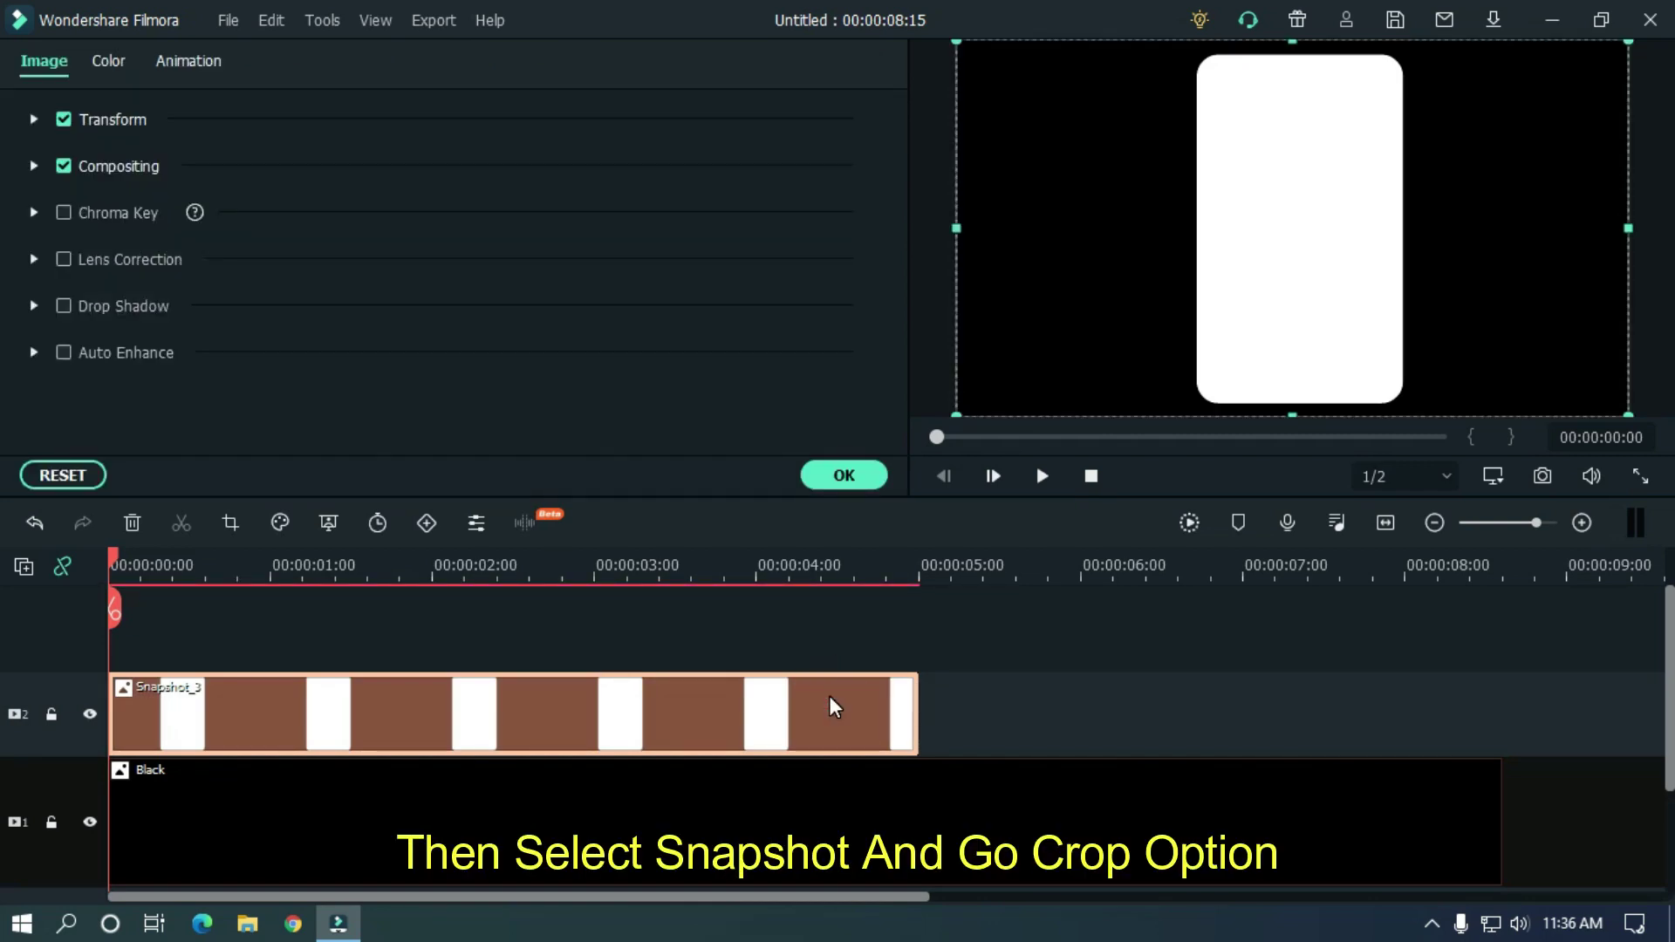
pyautogui.click(229, 523)
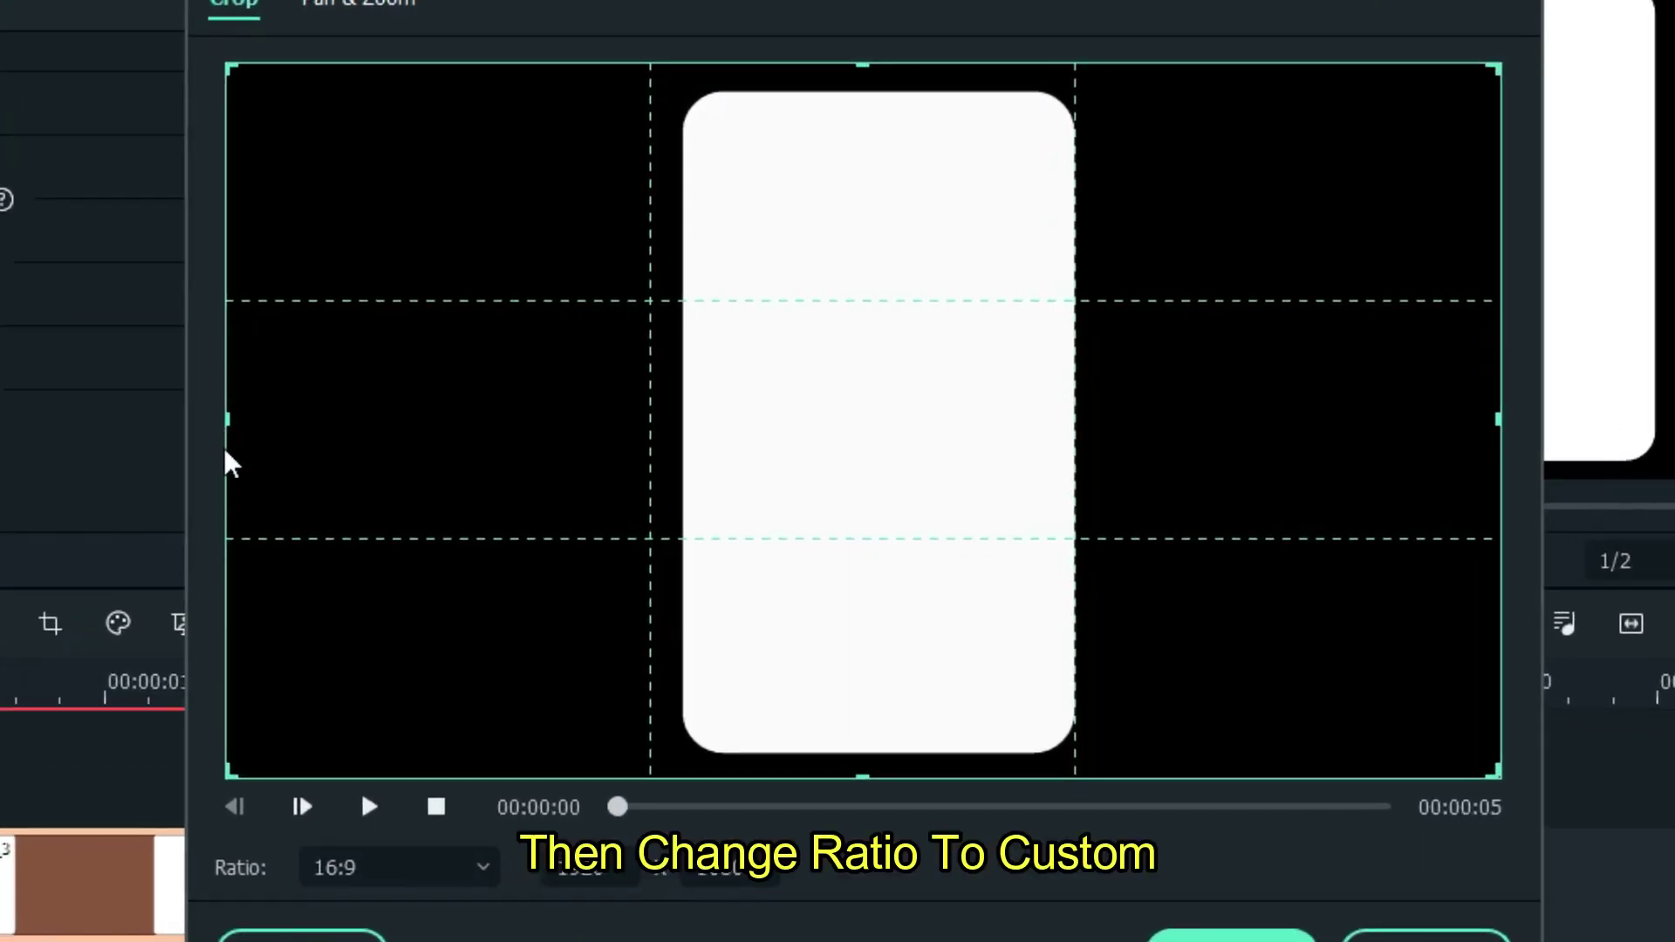
pyautogui.click(460, 776)
pyautogui.click(379, 813)
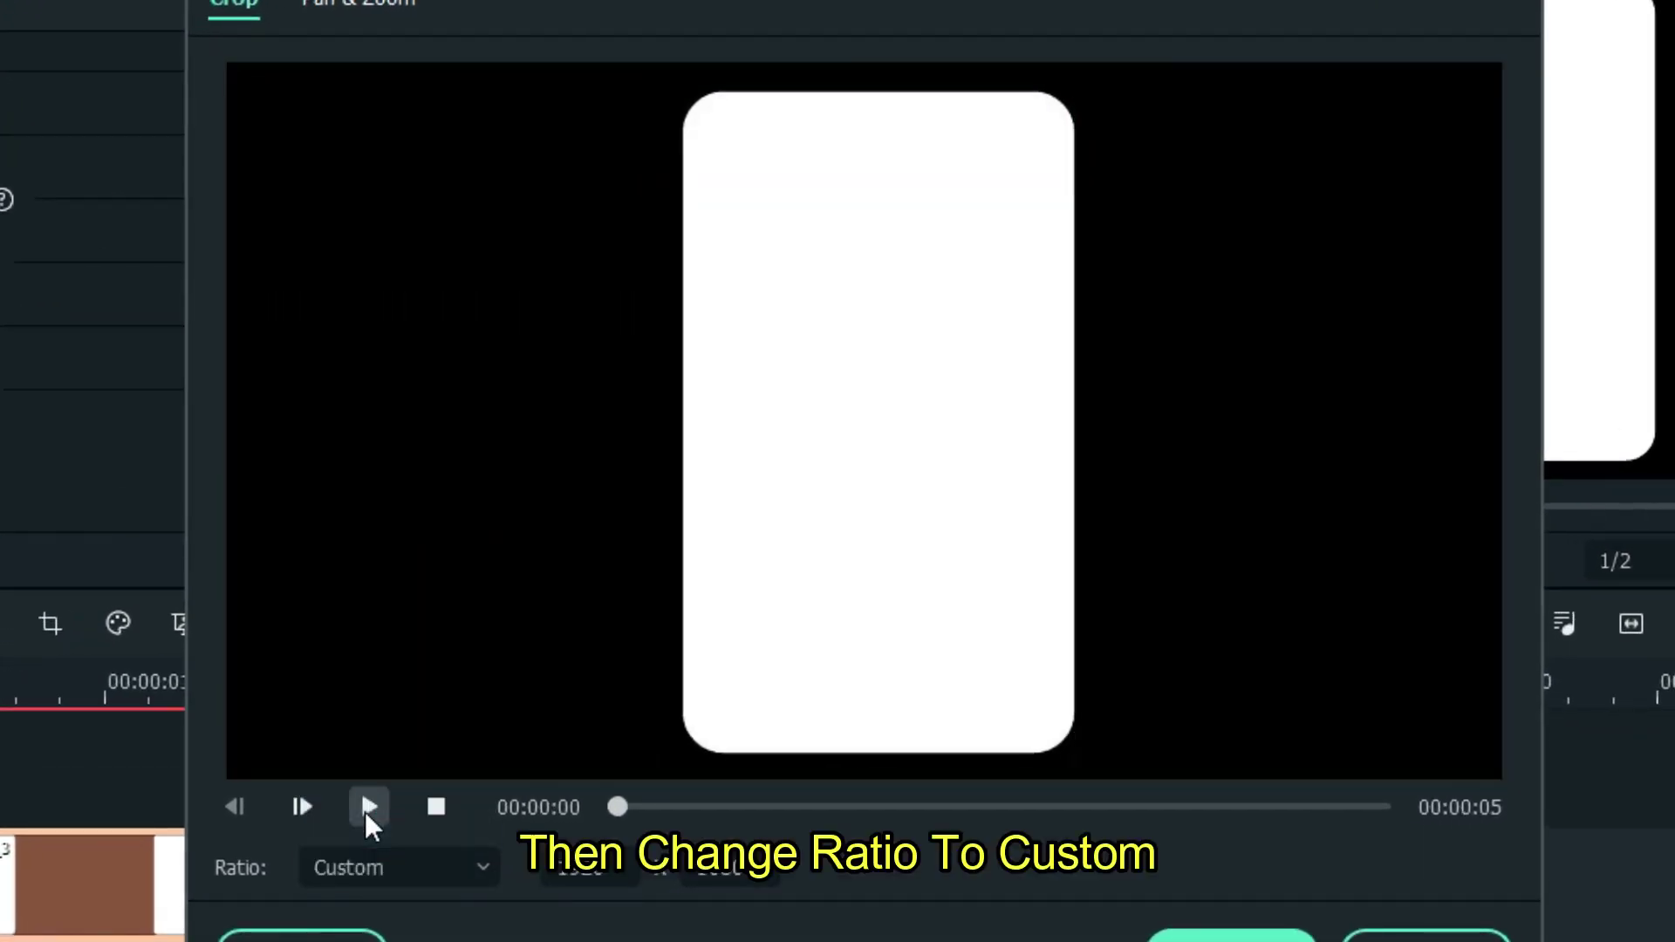
pyautogui.click(367, 807)
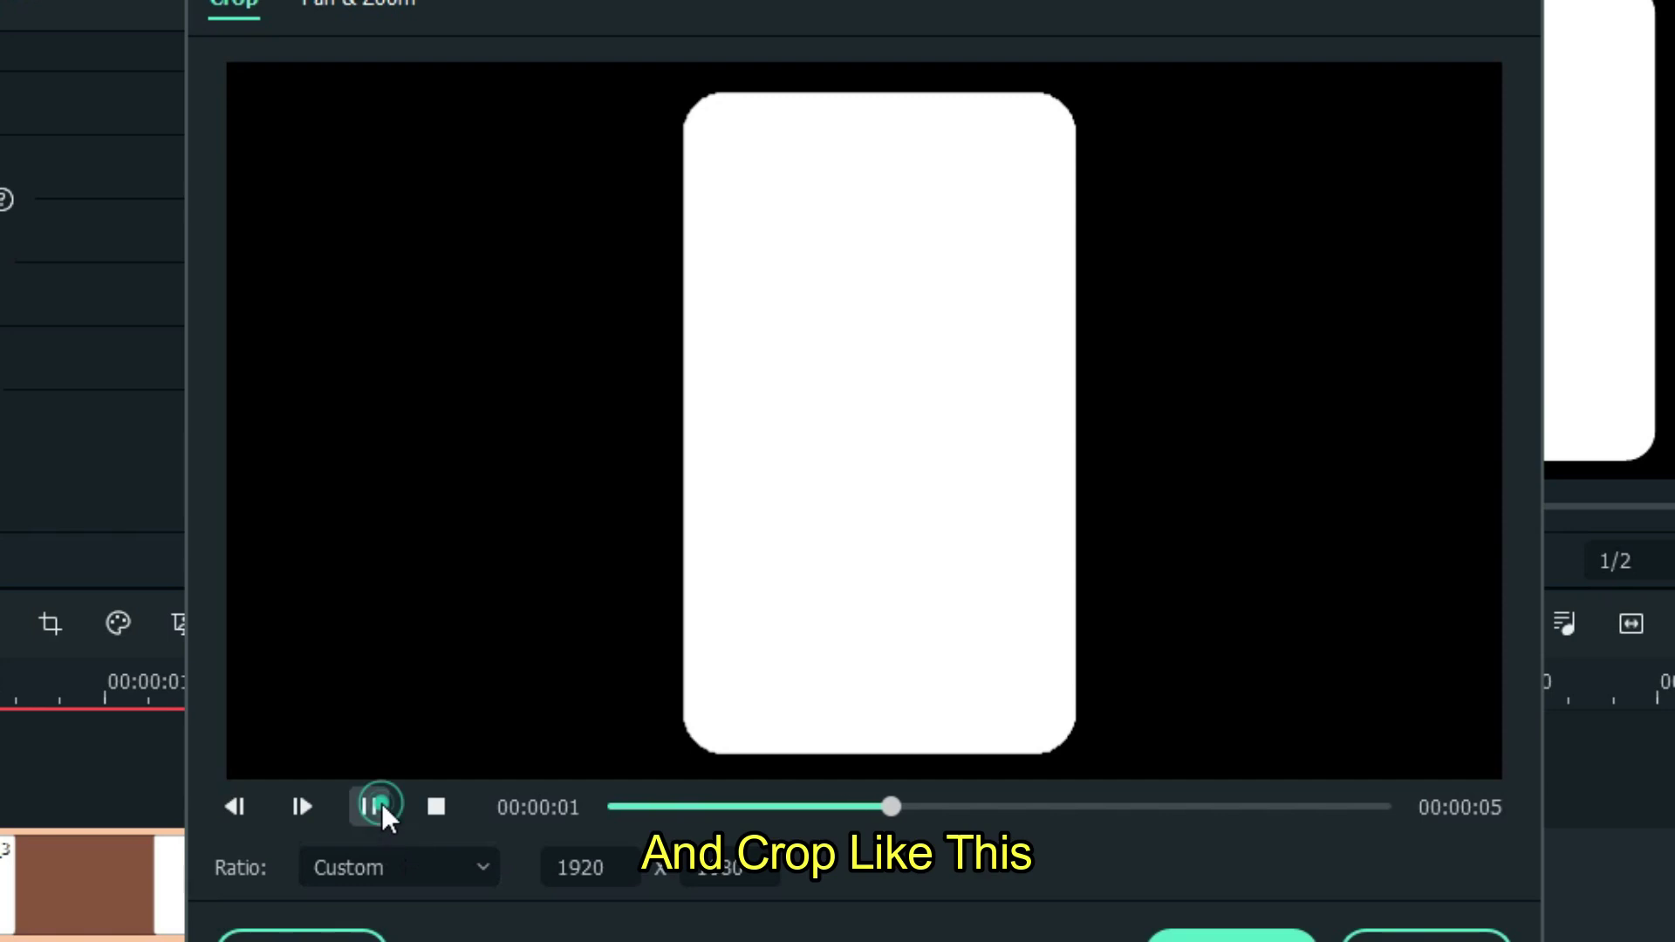
pyautogui.click(369, 806)
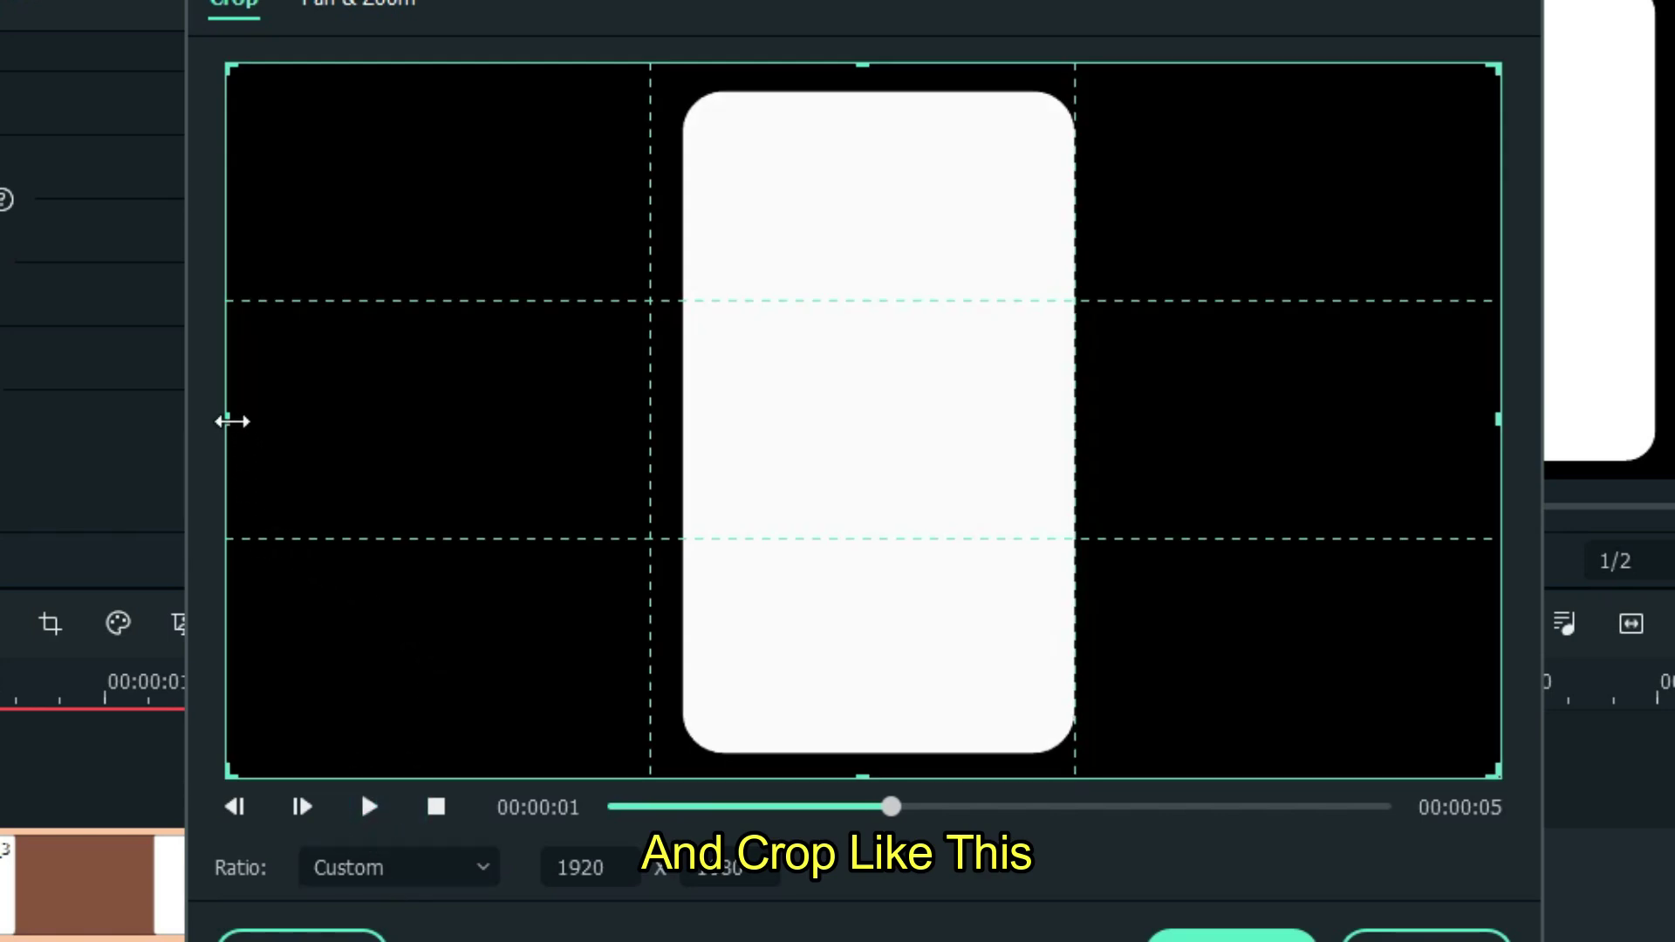
pyautogui.moveTo(229, 420); pyautogui.dragTo(677, 456)
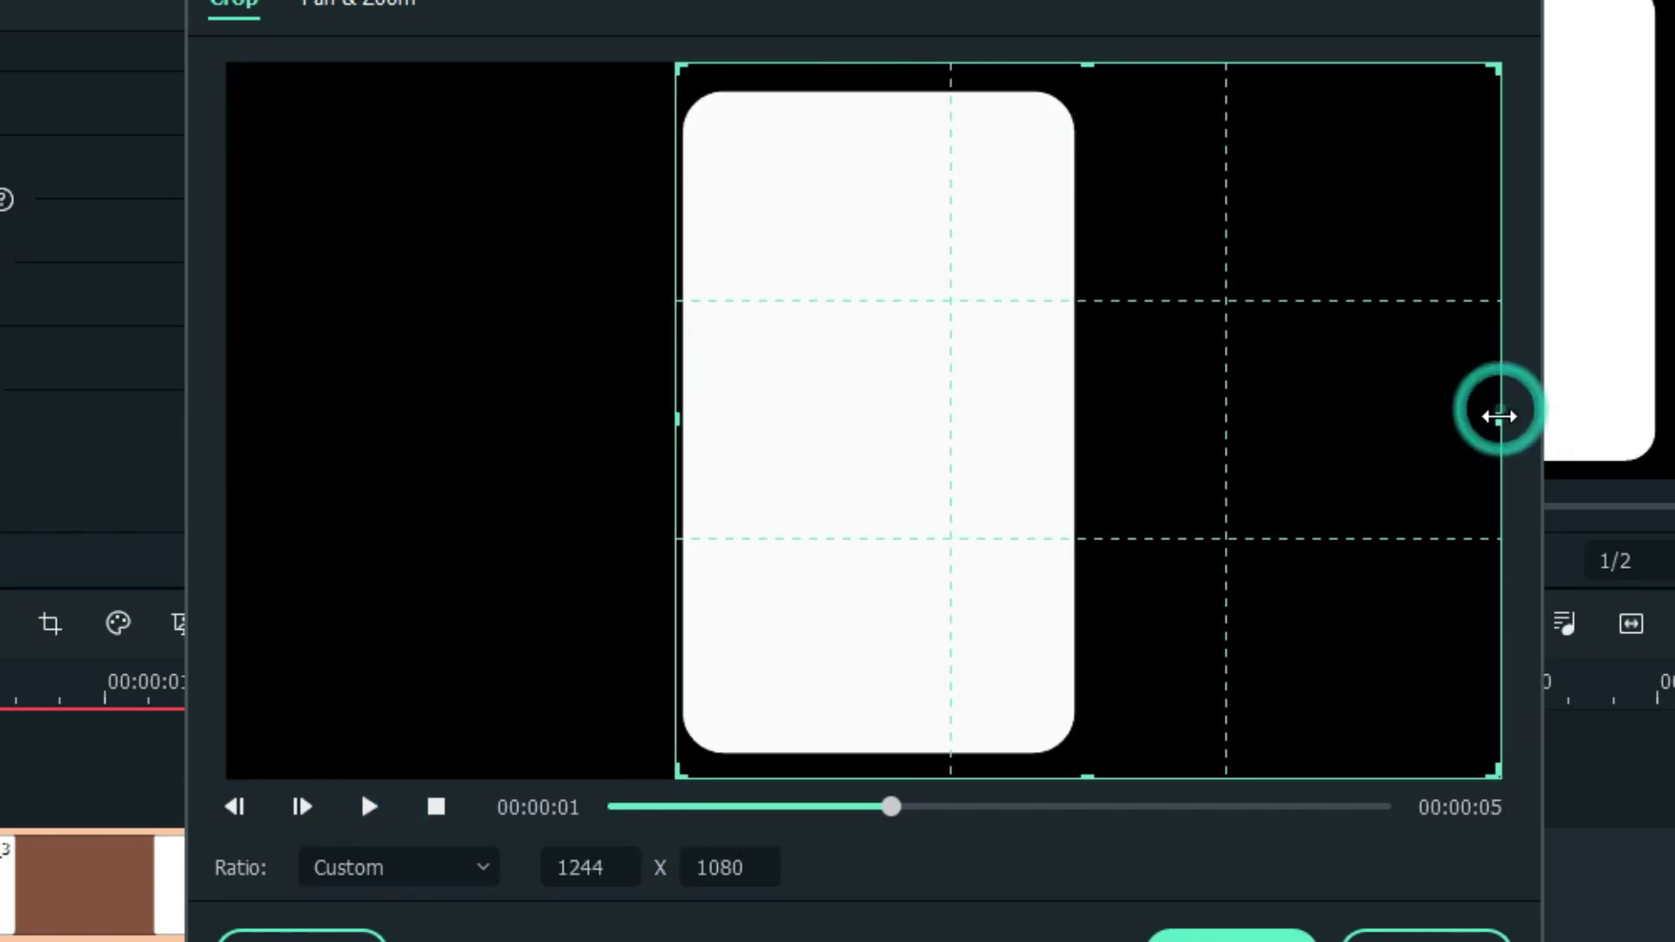
pyautogui.moveTo(1498, 416); pyautogui.dragTo(1078, 459)
pyautogui.moveTo(875, 779); pyautogui.dragTo(875, 766)
pyautogui.moveTo(879, 63); pyautogui.dragTo(875, 85)
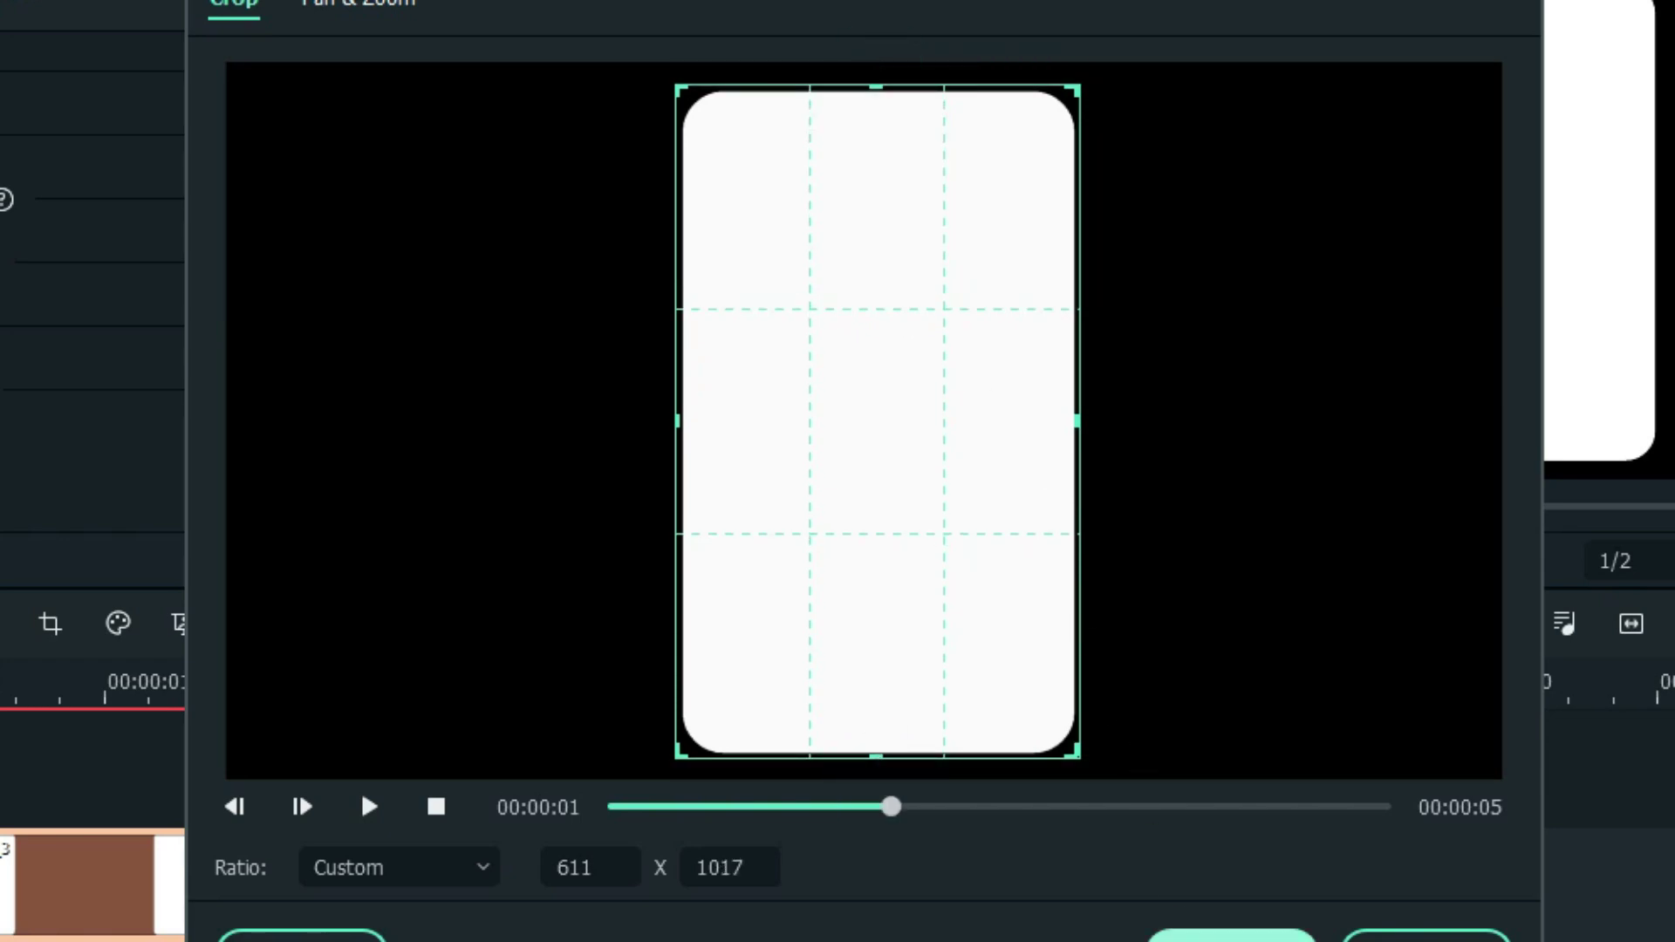
pyautogui.click(1229, 937)
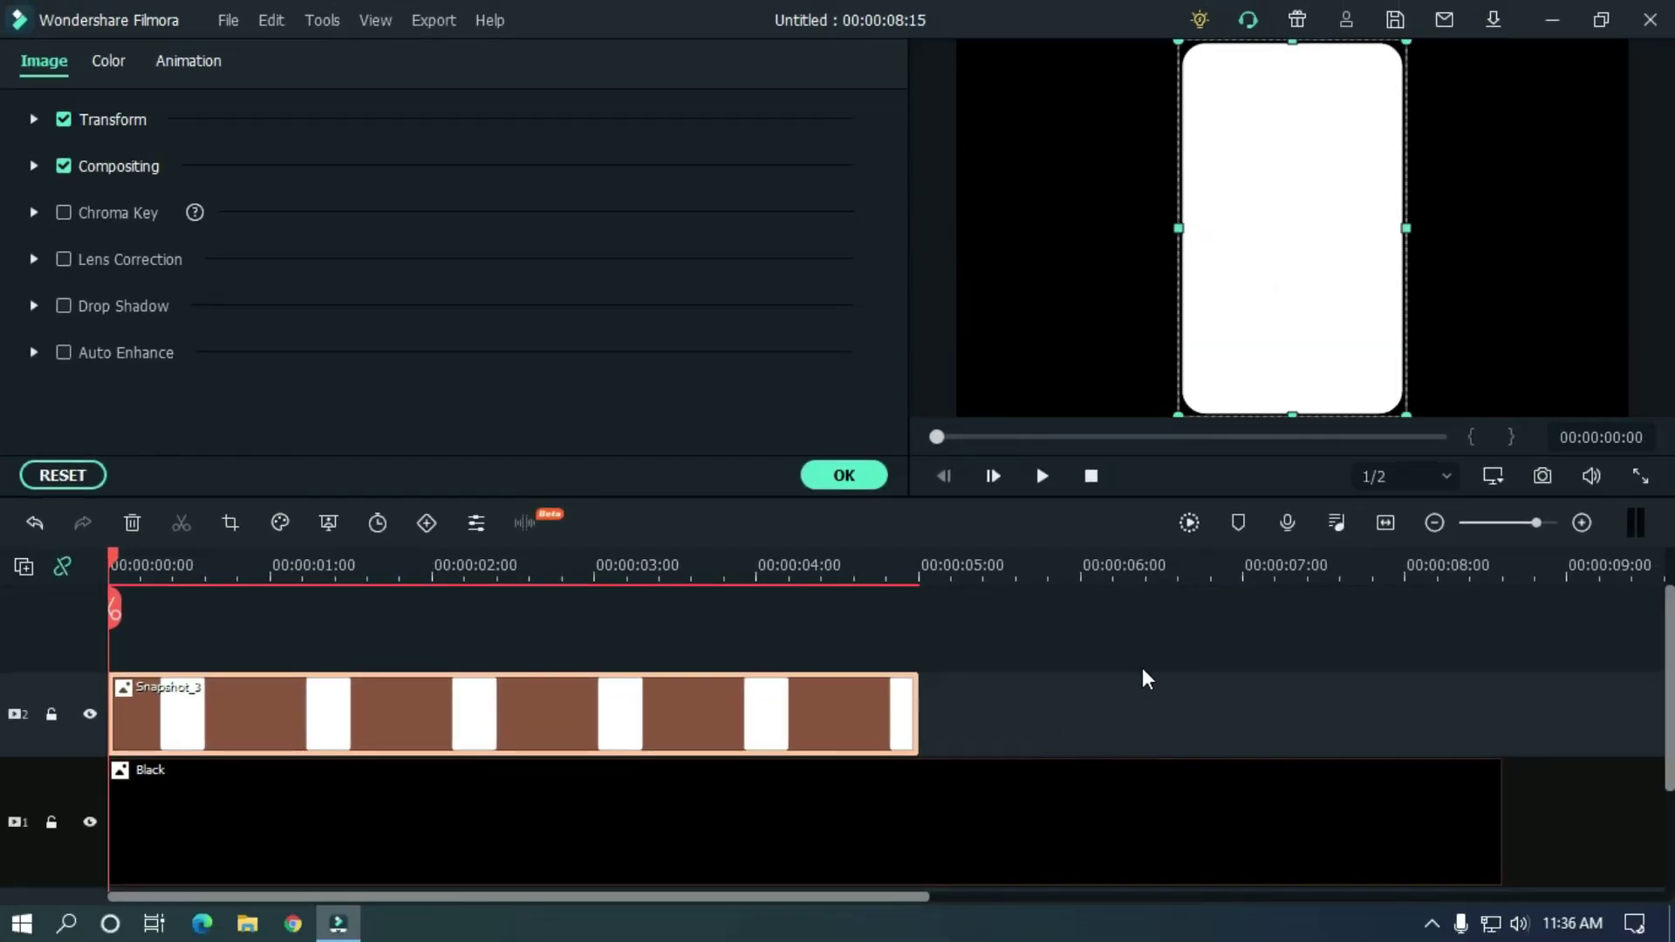
# Drag the Snapshot_3 card over to the left side of the frame in the preview
pyautogui.click(1143, 686)
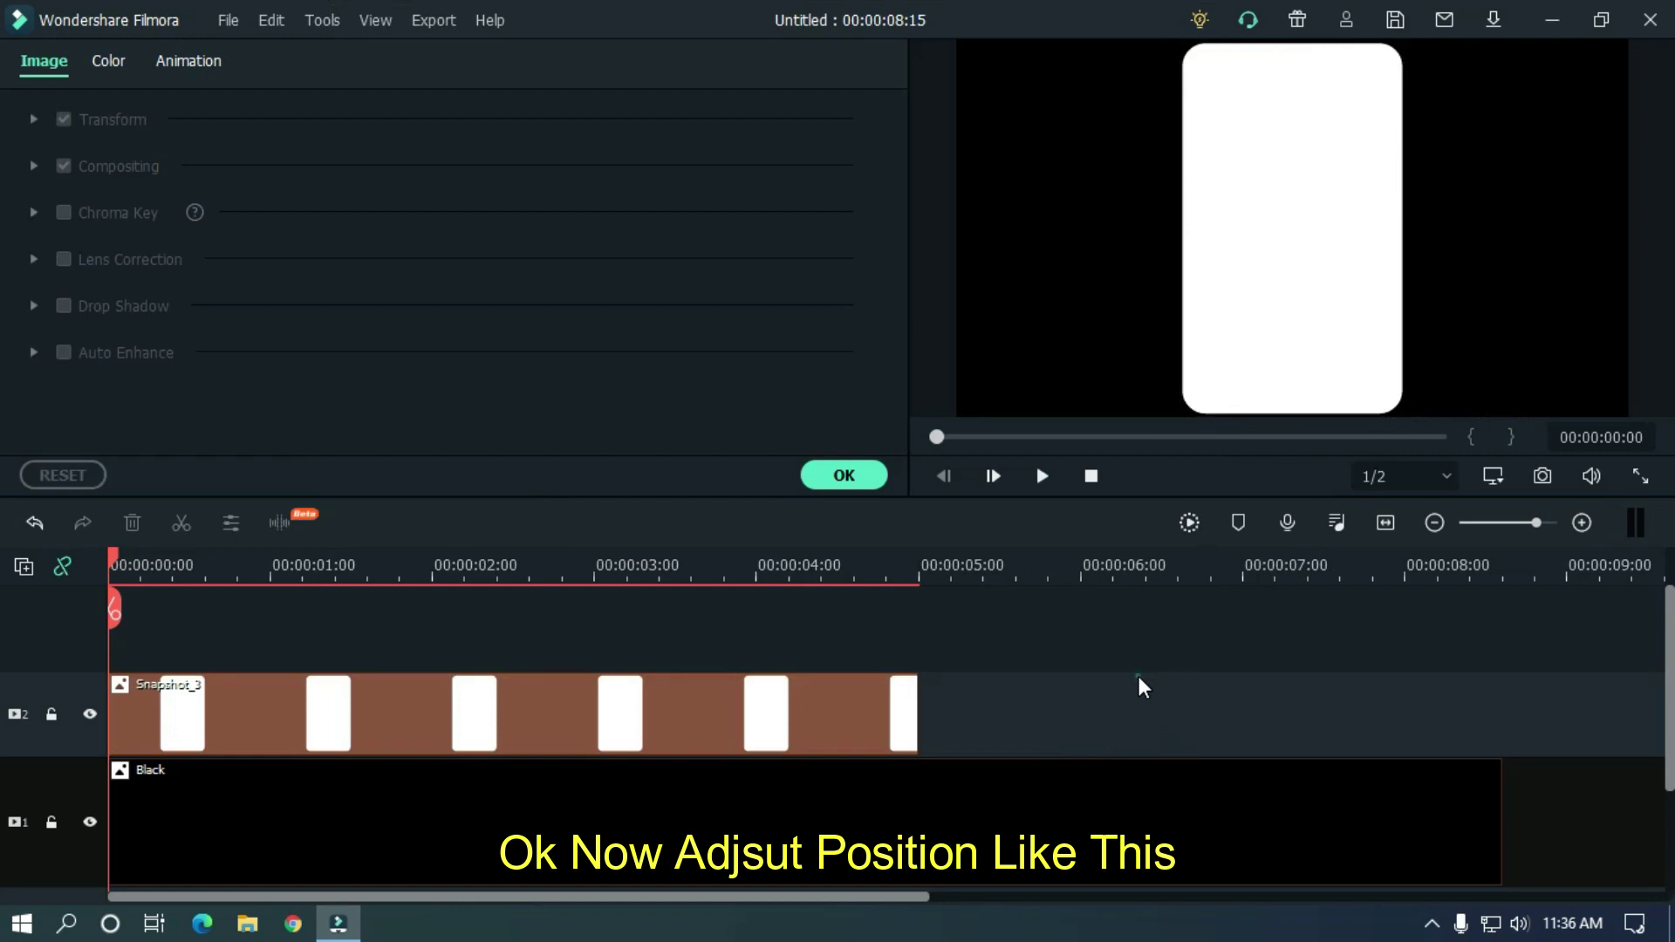
pyautogui.click(758, 729)
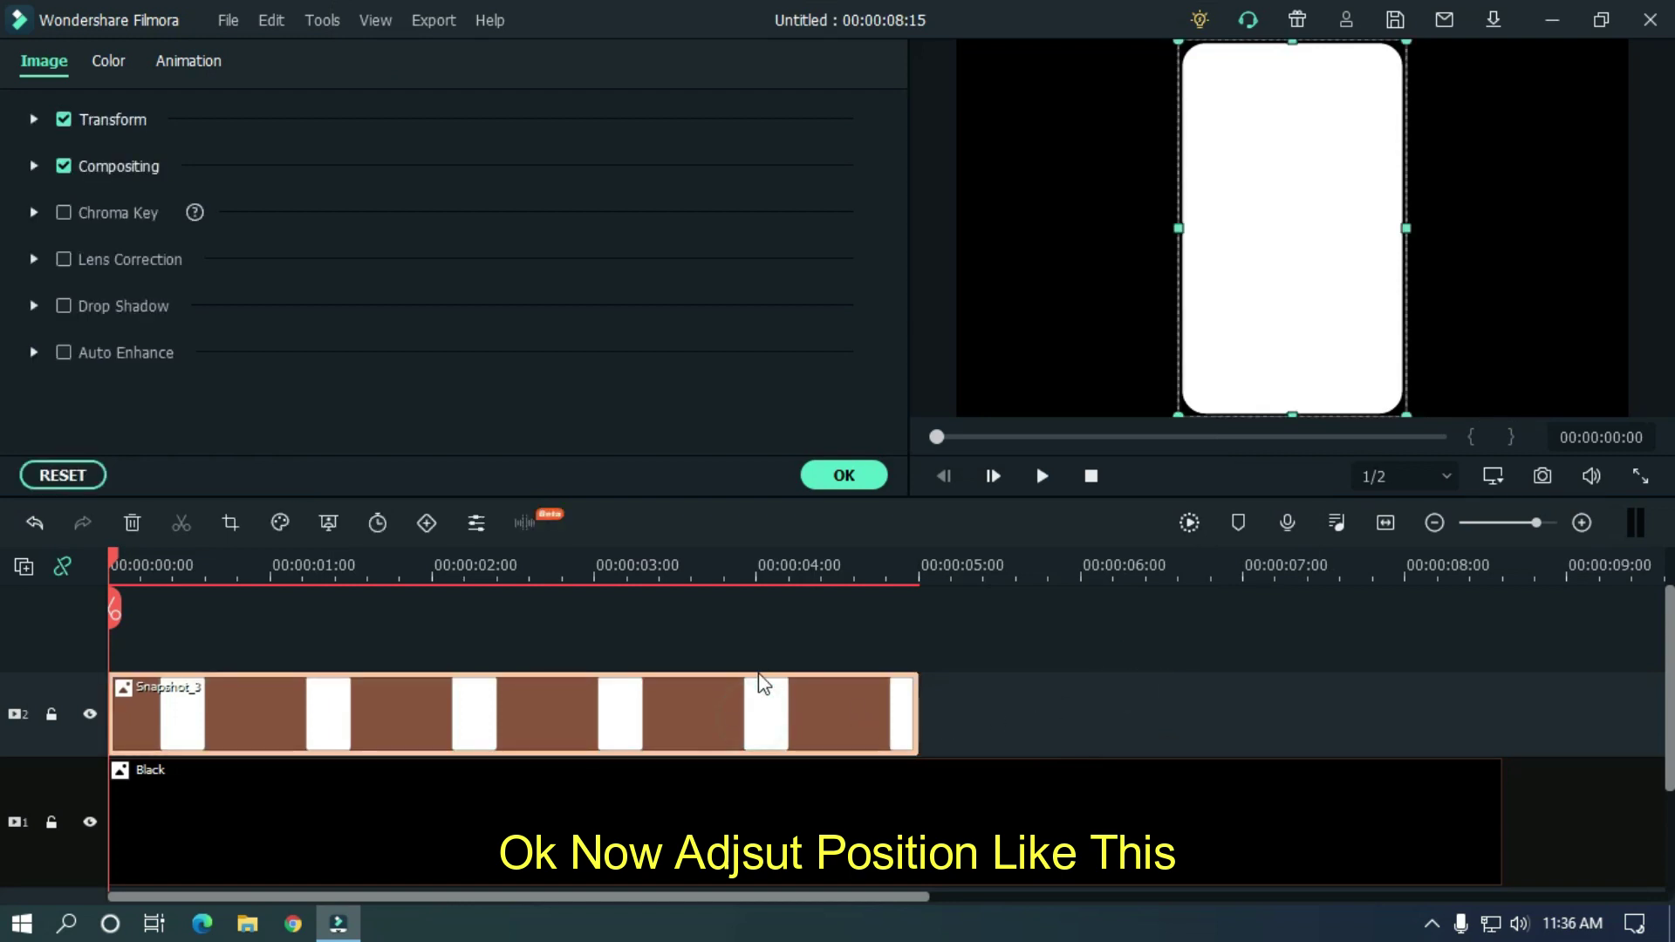
pyautogui.moveTo(1275, 299); pyautogui.dragTo(1076, 314)
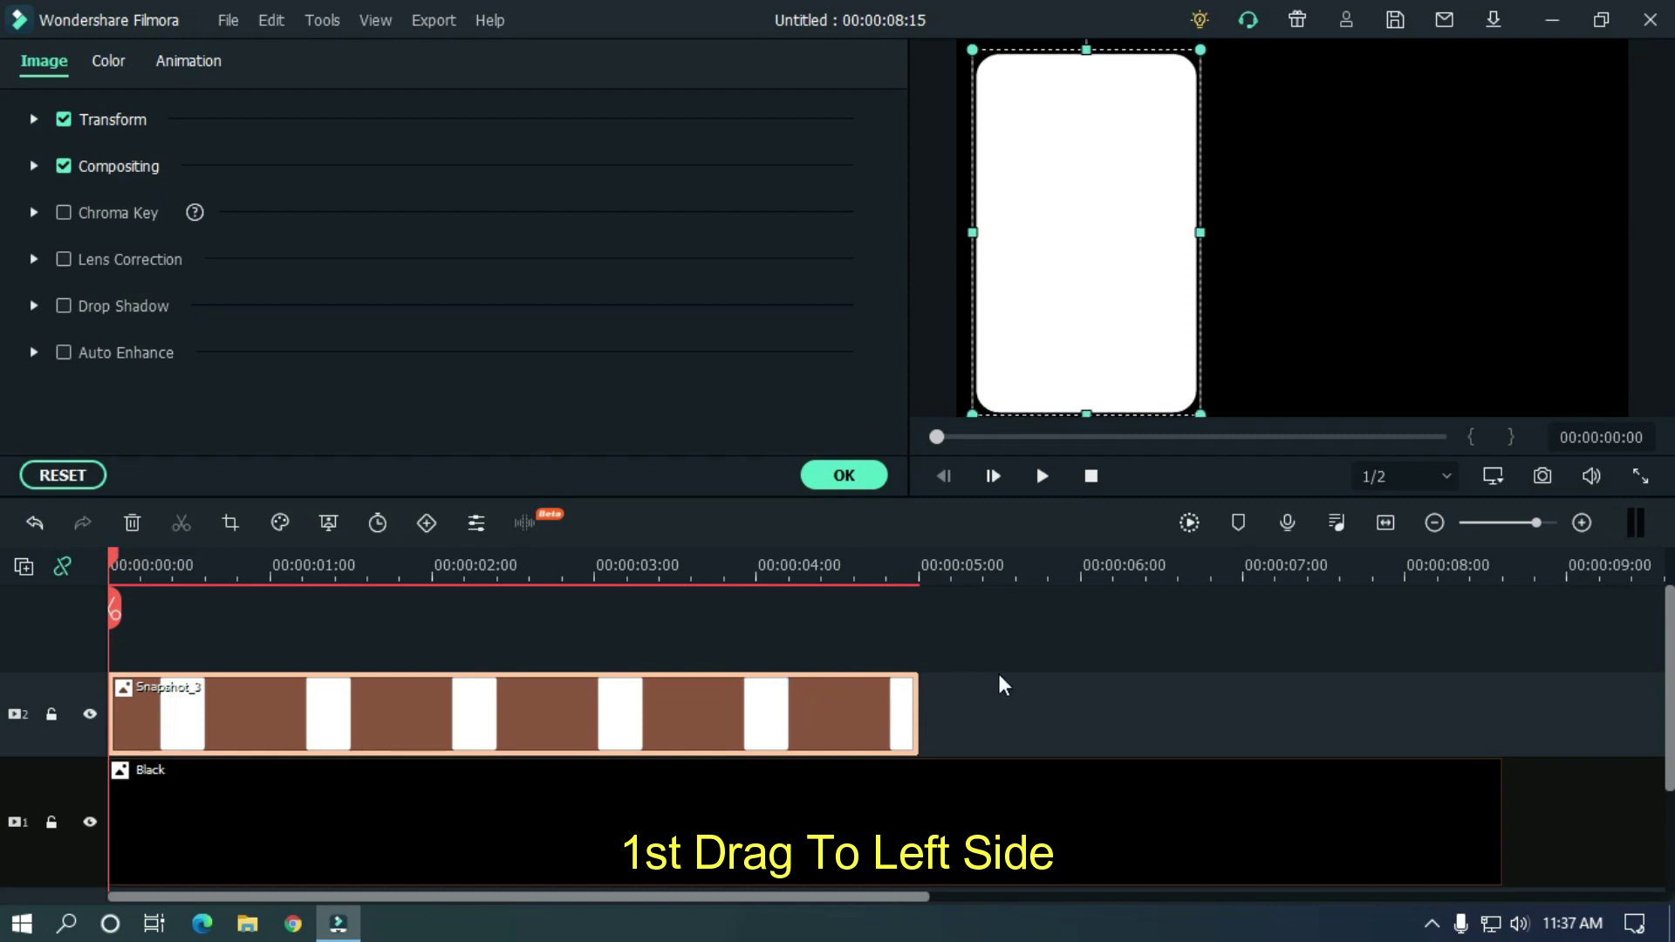
pyautogui.click(1039, 729)
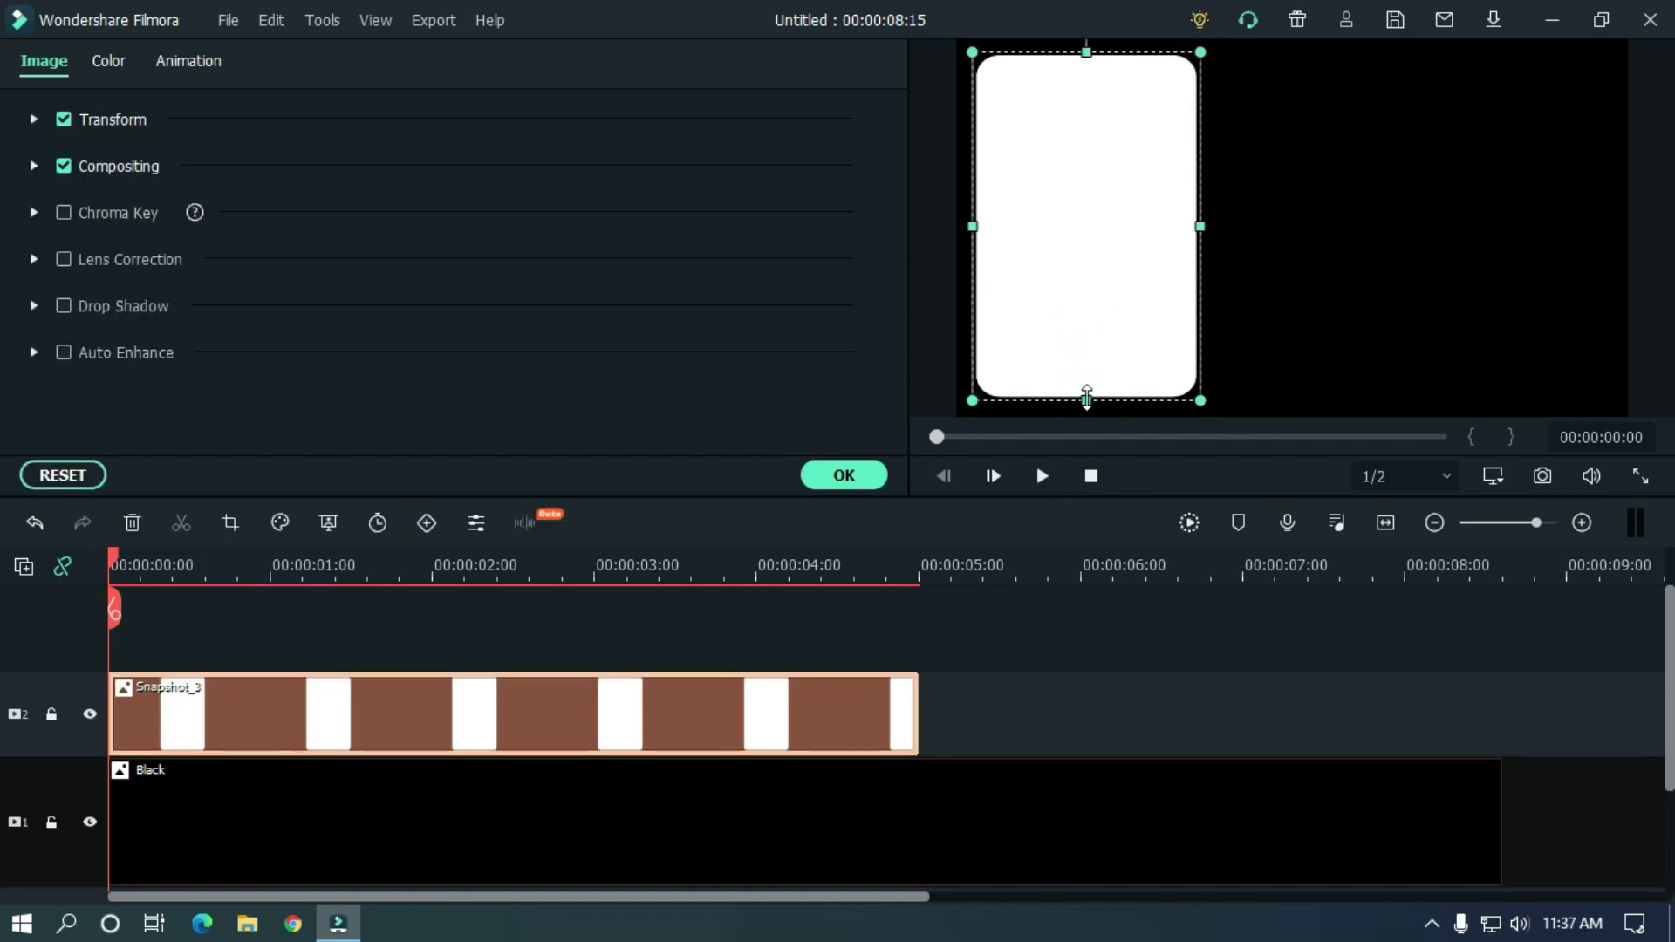
pyautogui.click(992, 694)
pyautogui.click(1069, 695)
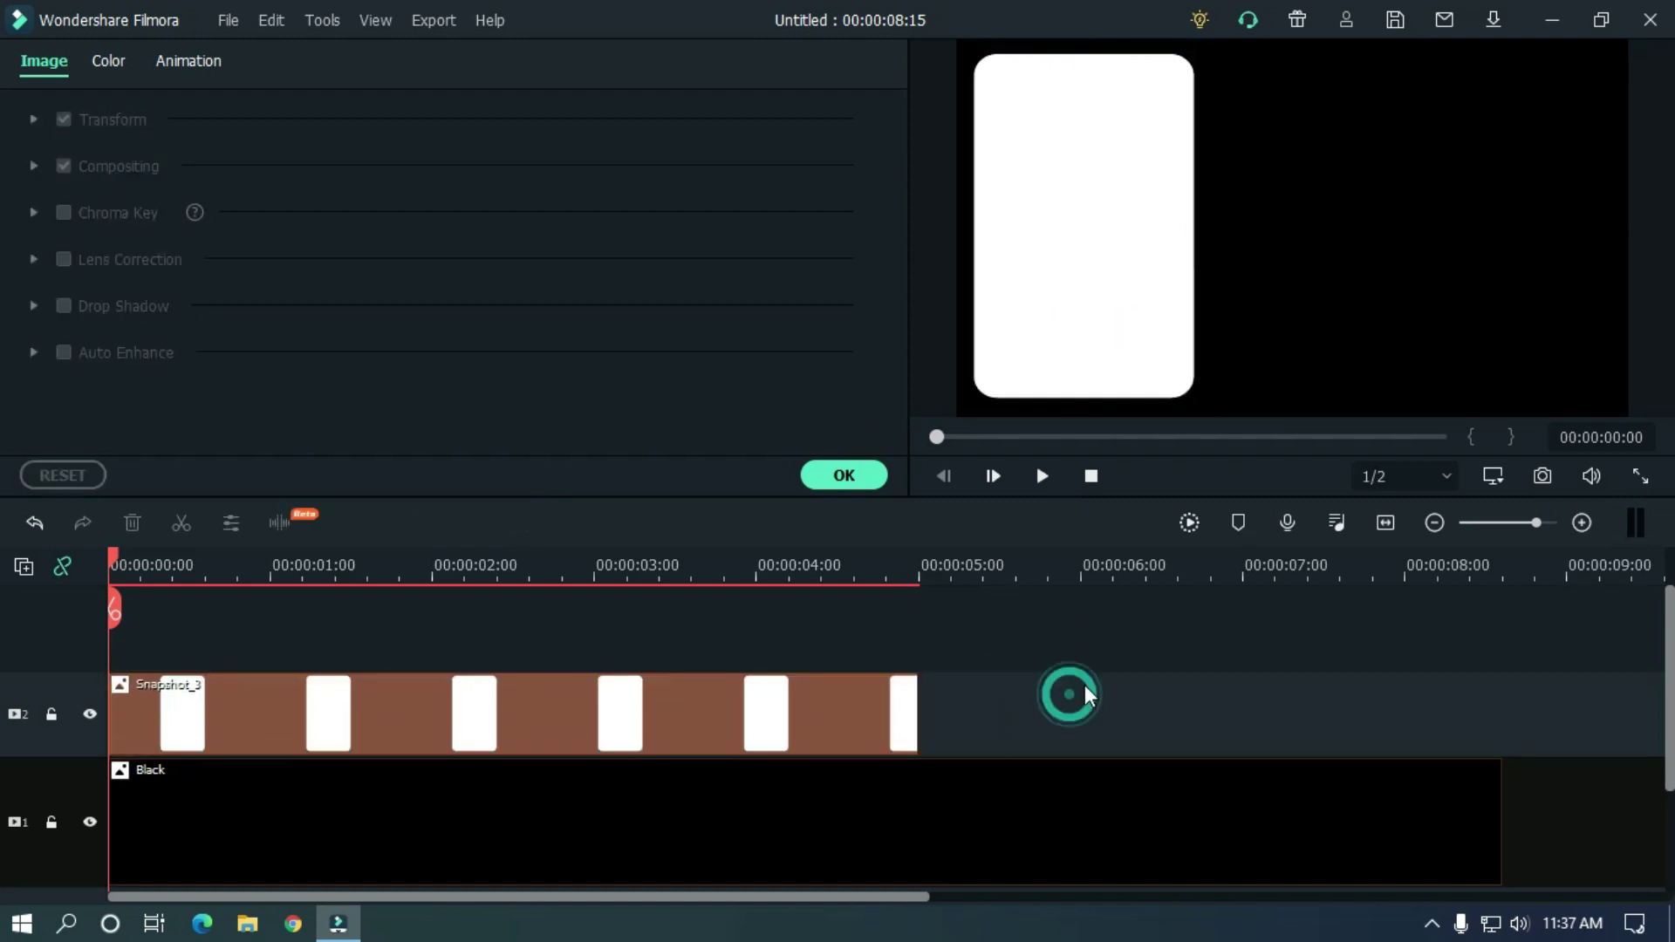
pyautogui.click(1073, 325)
pyautogui.click(805, 720)
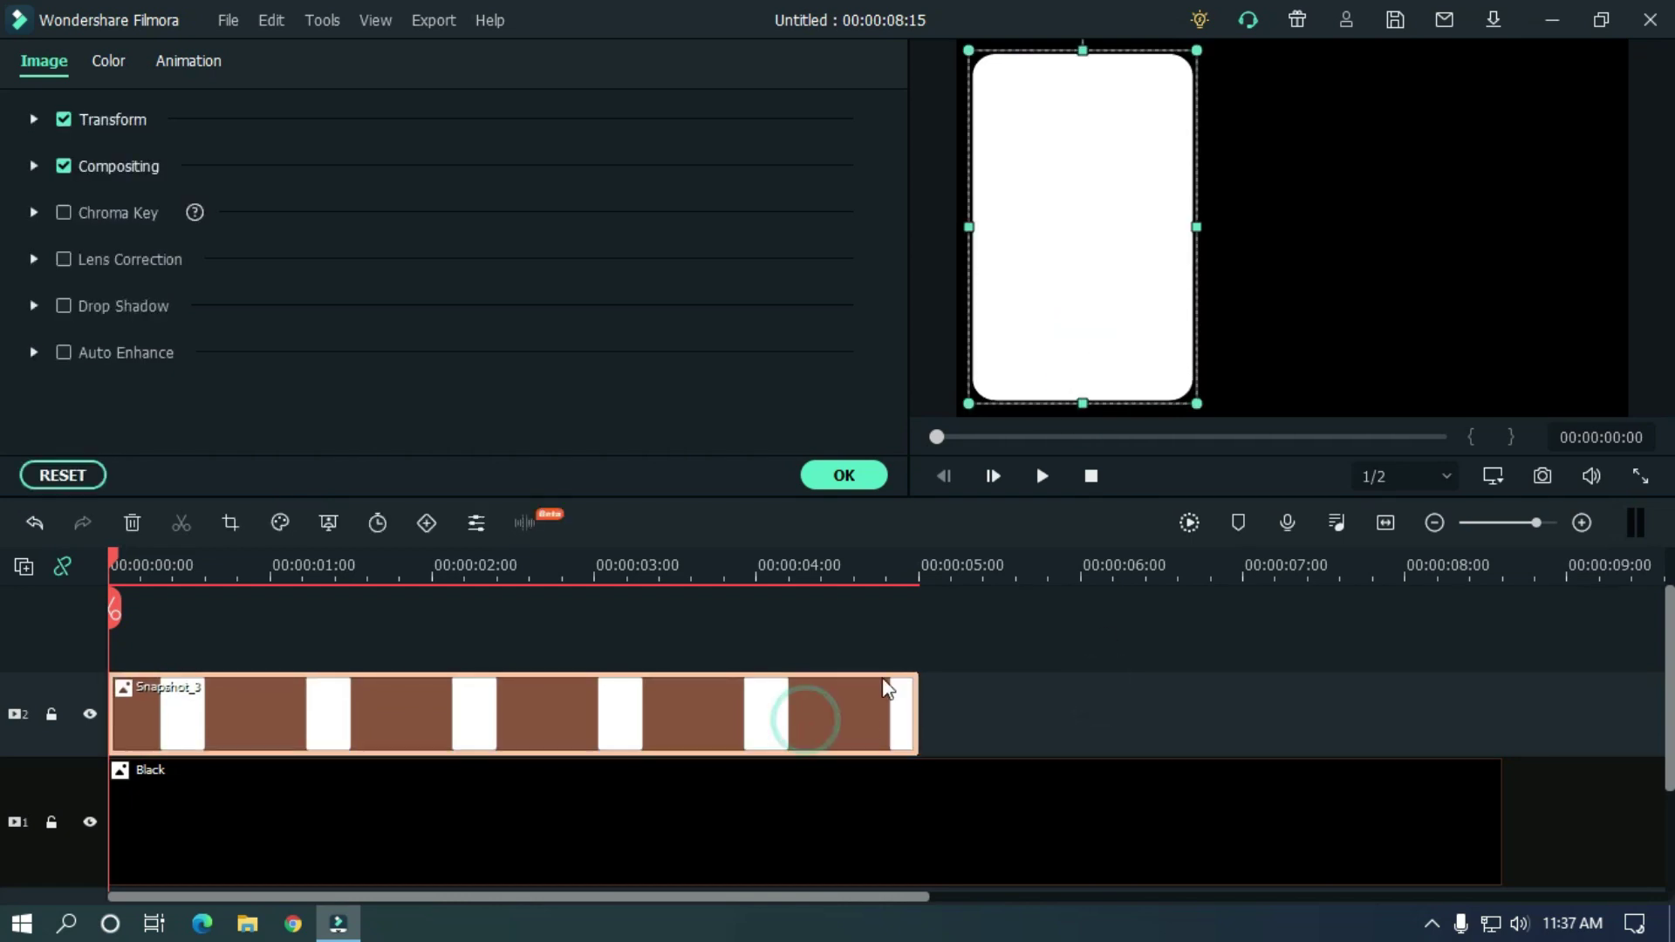
# Copy the Snapshot_3 clip and paste it onto a newly added video track 3
pyautogui.rightClick(842, 701)
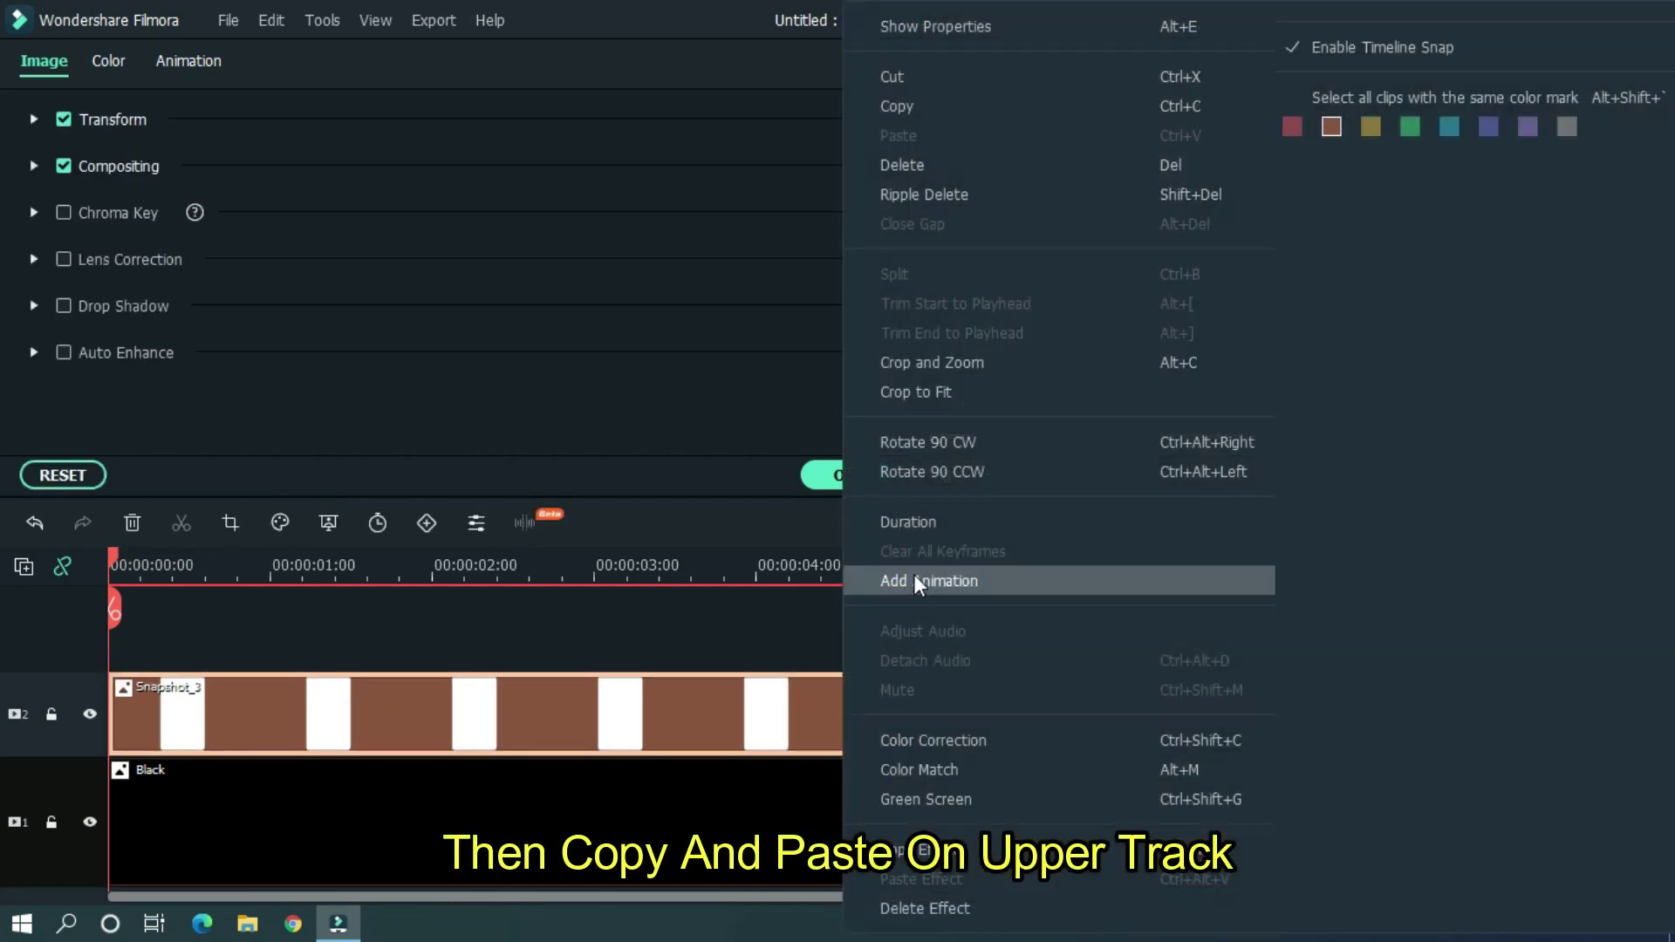
pyautogui.click(907, 106)
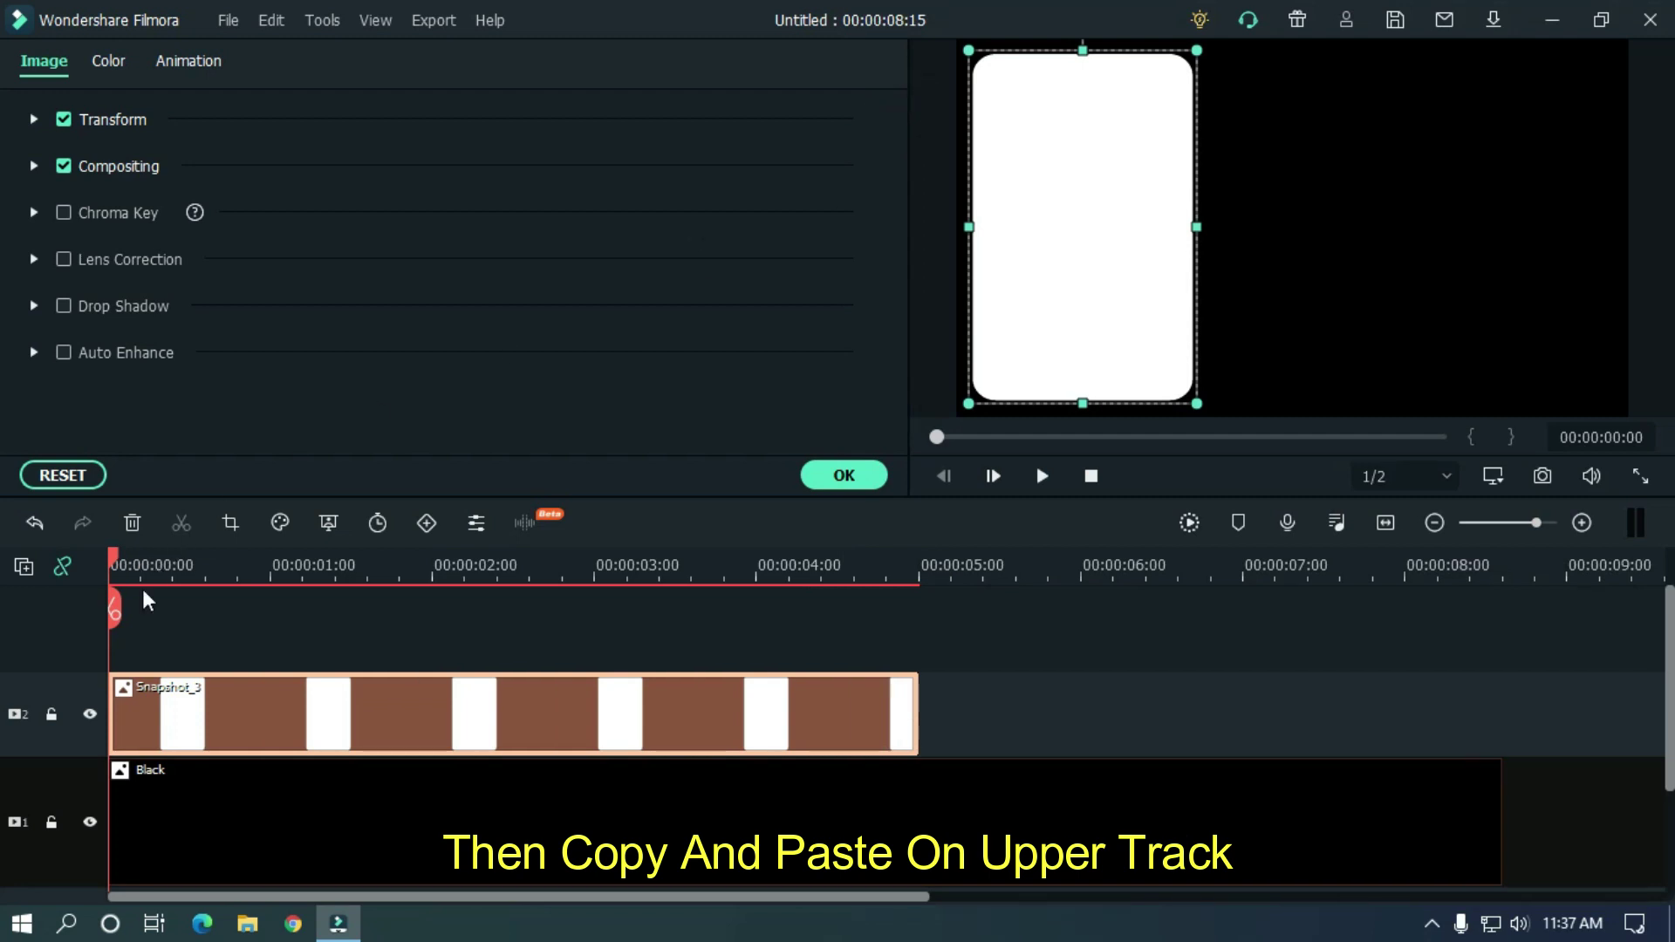
pyautogui.click(15, 574)
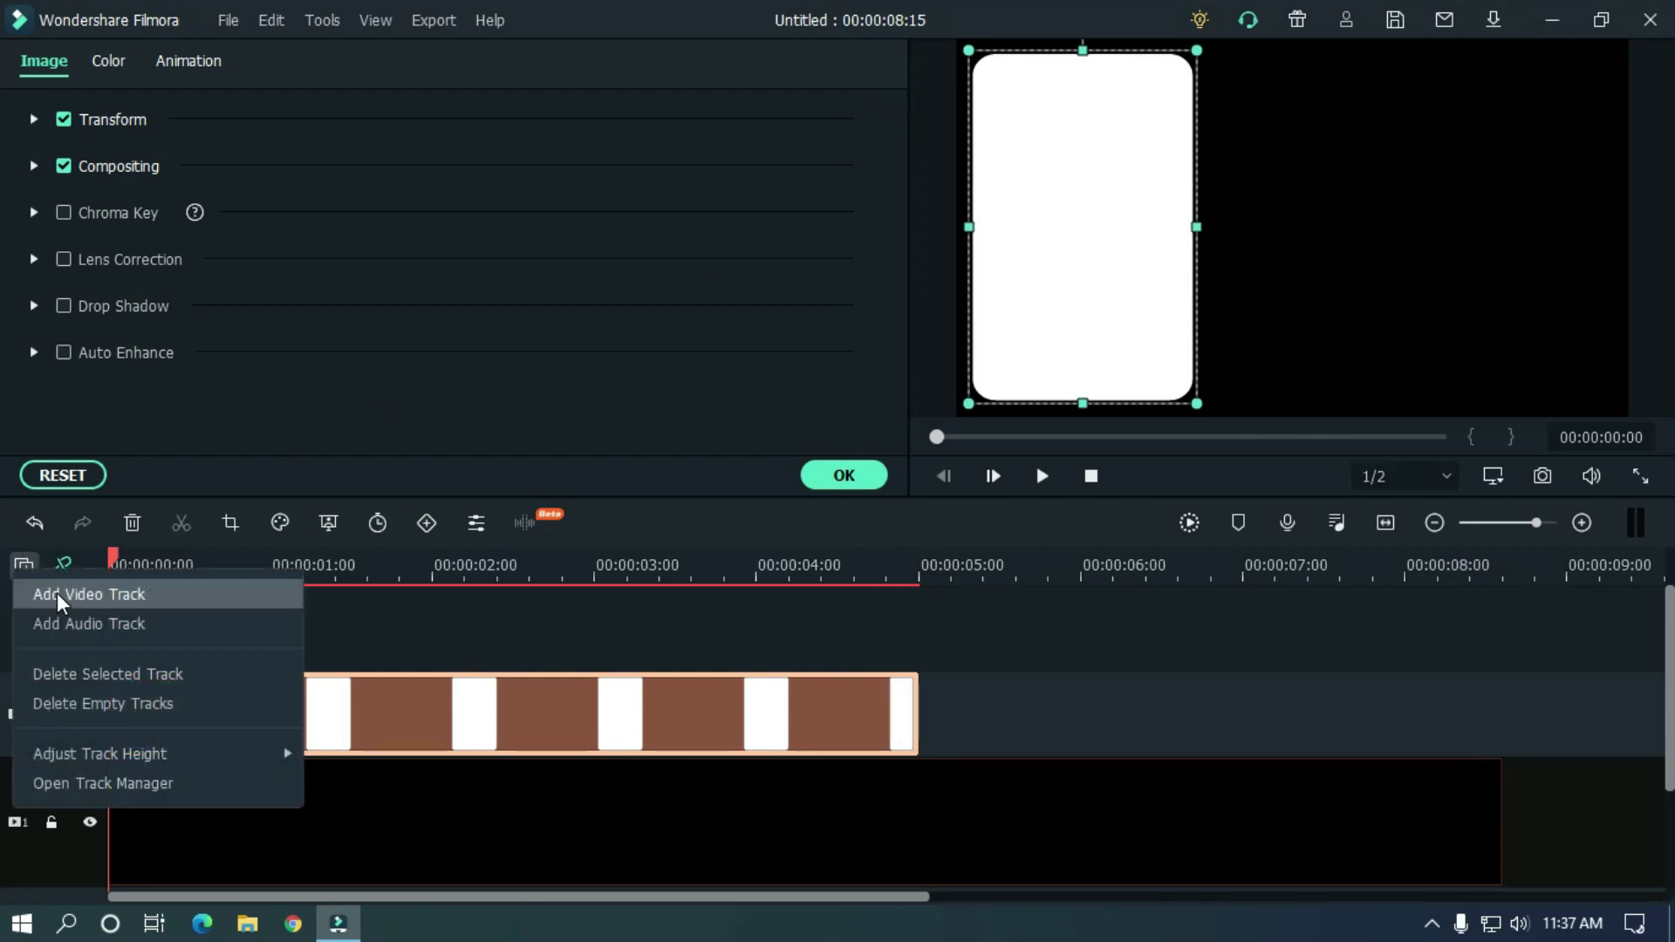
pyautogui.click(48, 589)
pyautogui.hotkey('ctrl', 'v')
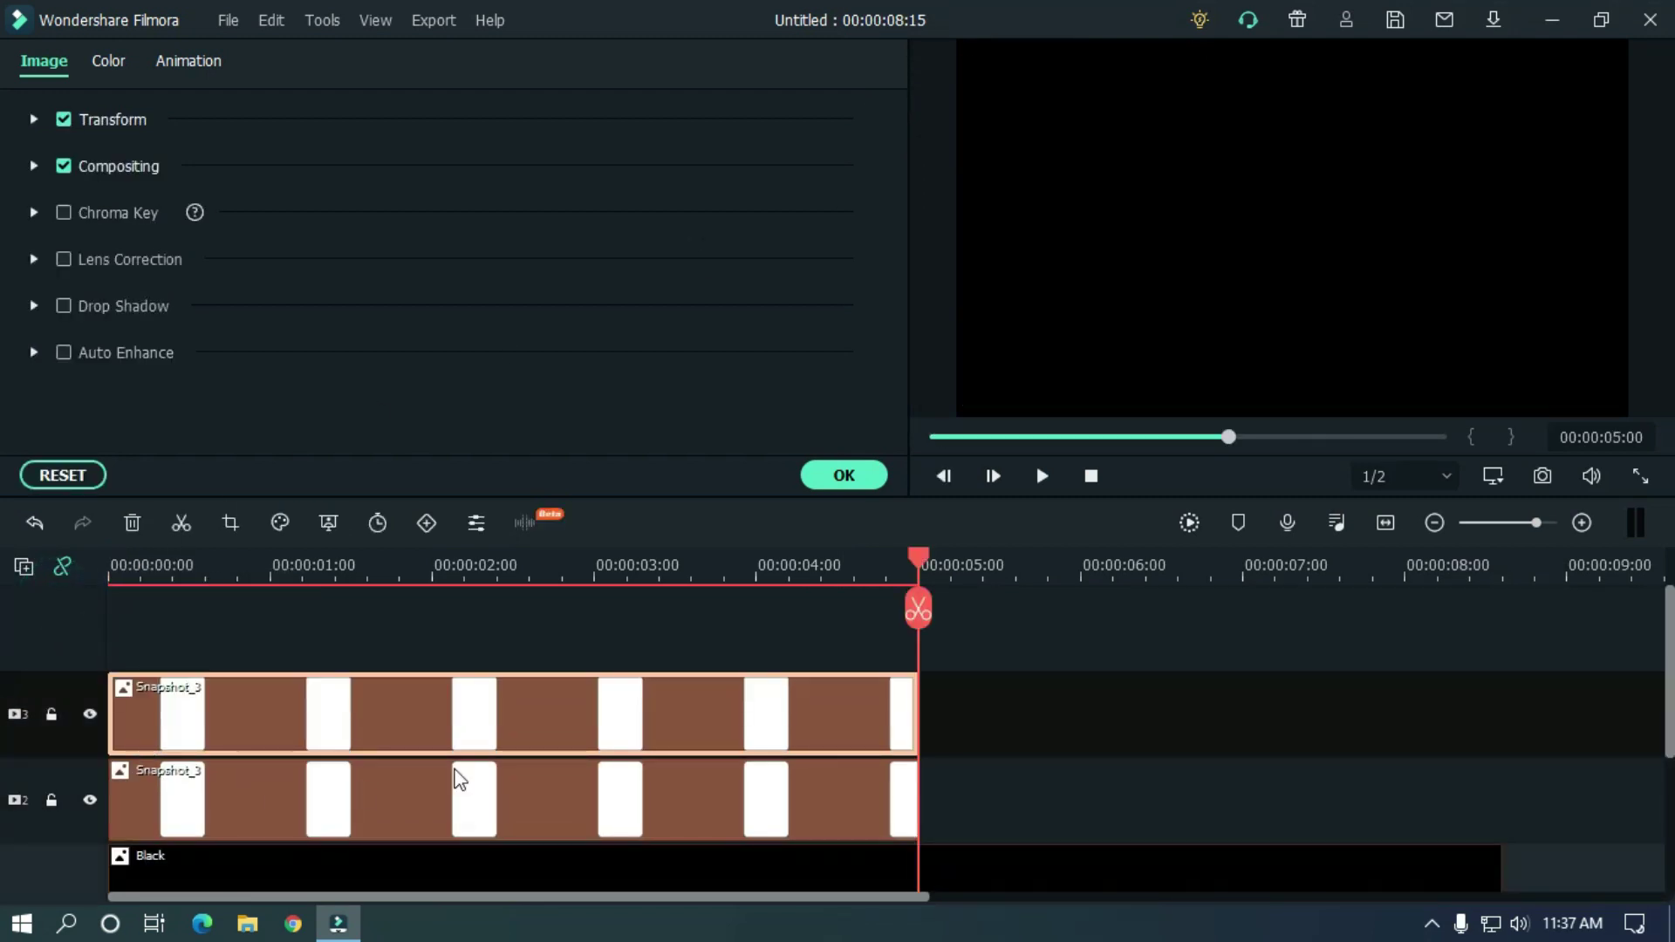
# Position the copied card beside the first card in the preview
pyautogui.press('Home')
pyautogui.click(672, 718)
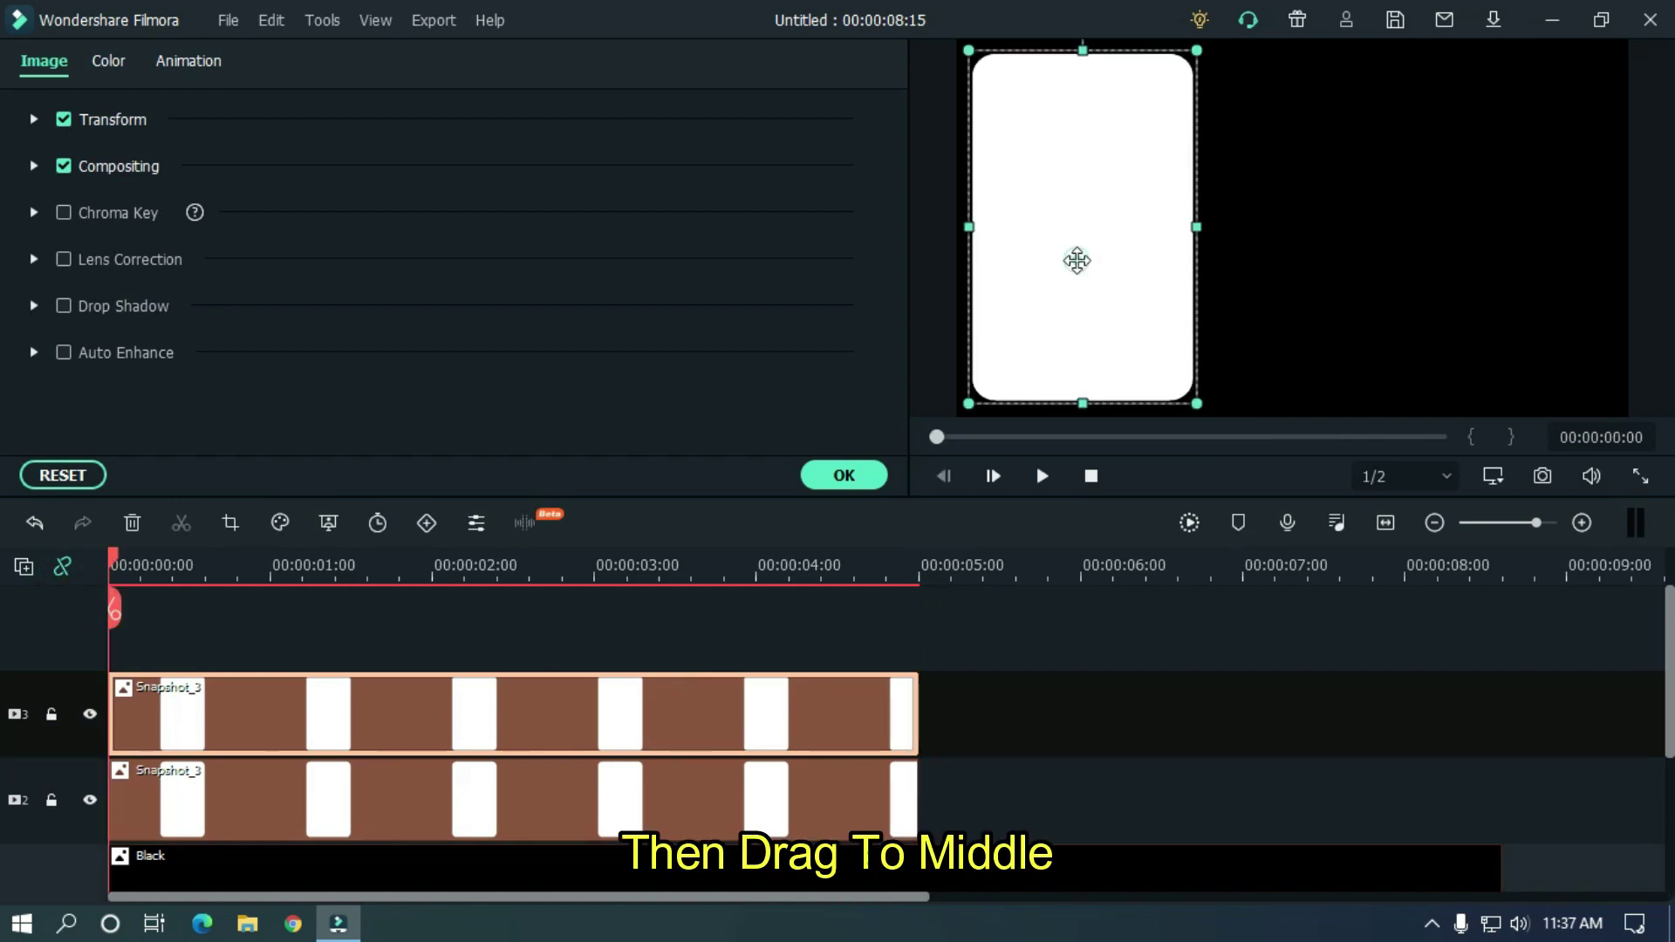
pyautogui.moveTo(1077, 260); pyautogui.dragTo(1316, 329)
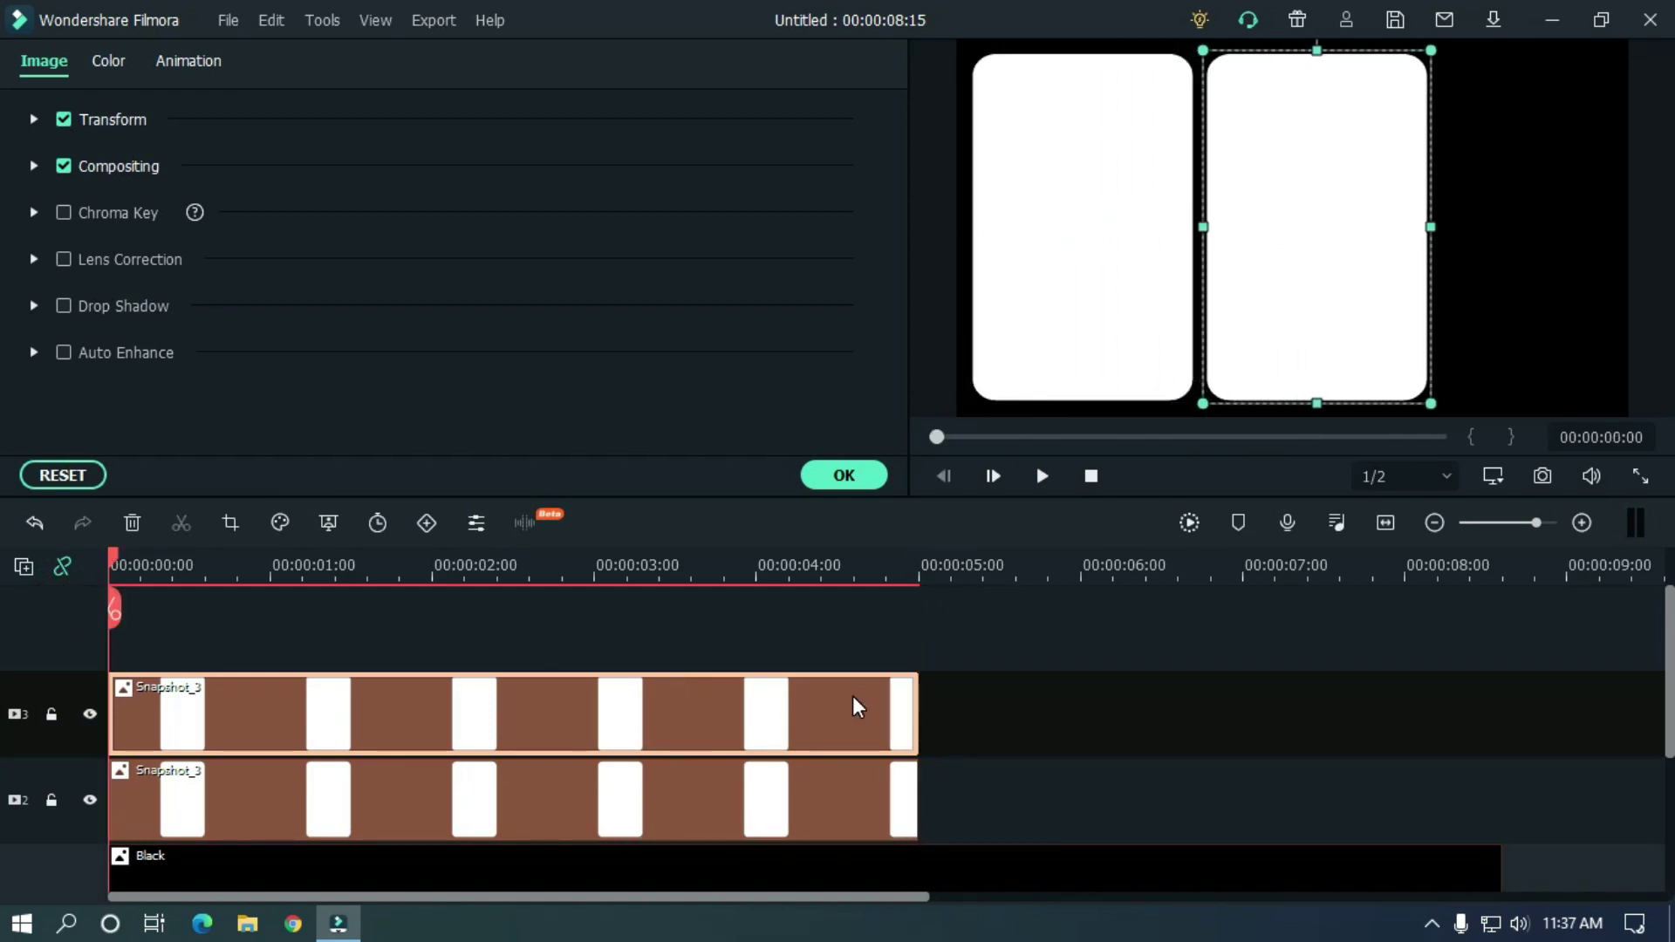
pyautogui.click(1090, 737)
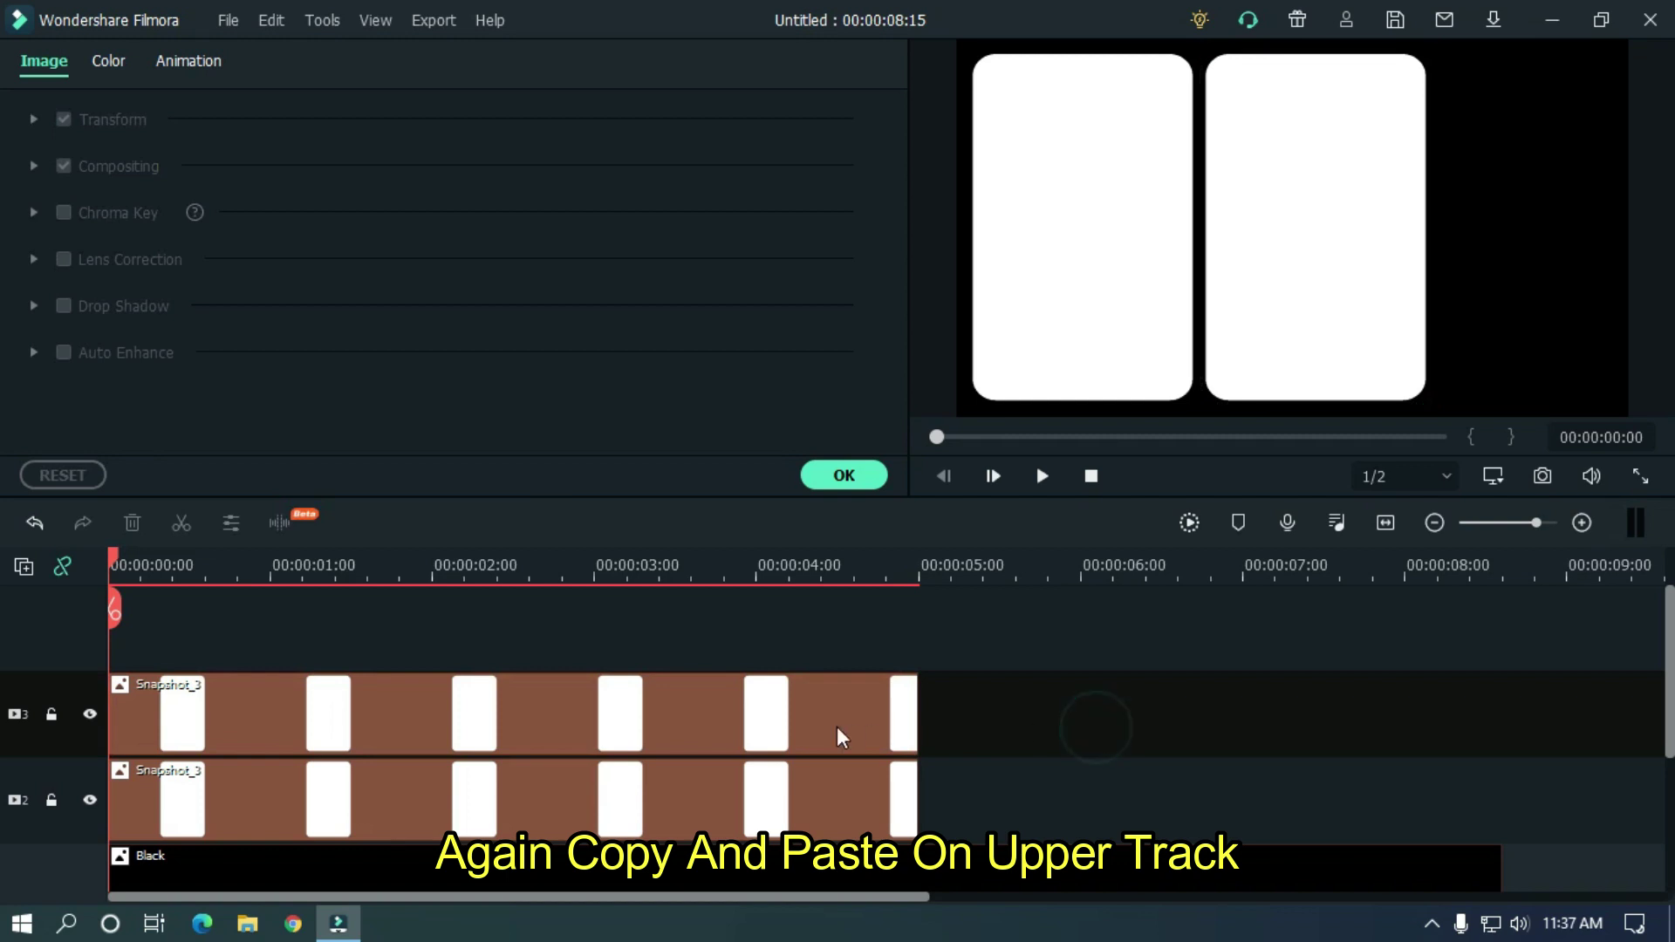
# Paste a third card copy onto new track 4 and place it right of the others
pyautogui.click(750, 713)
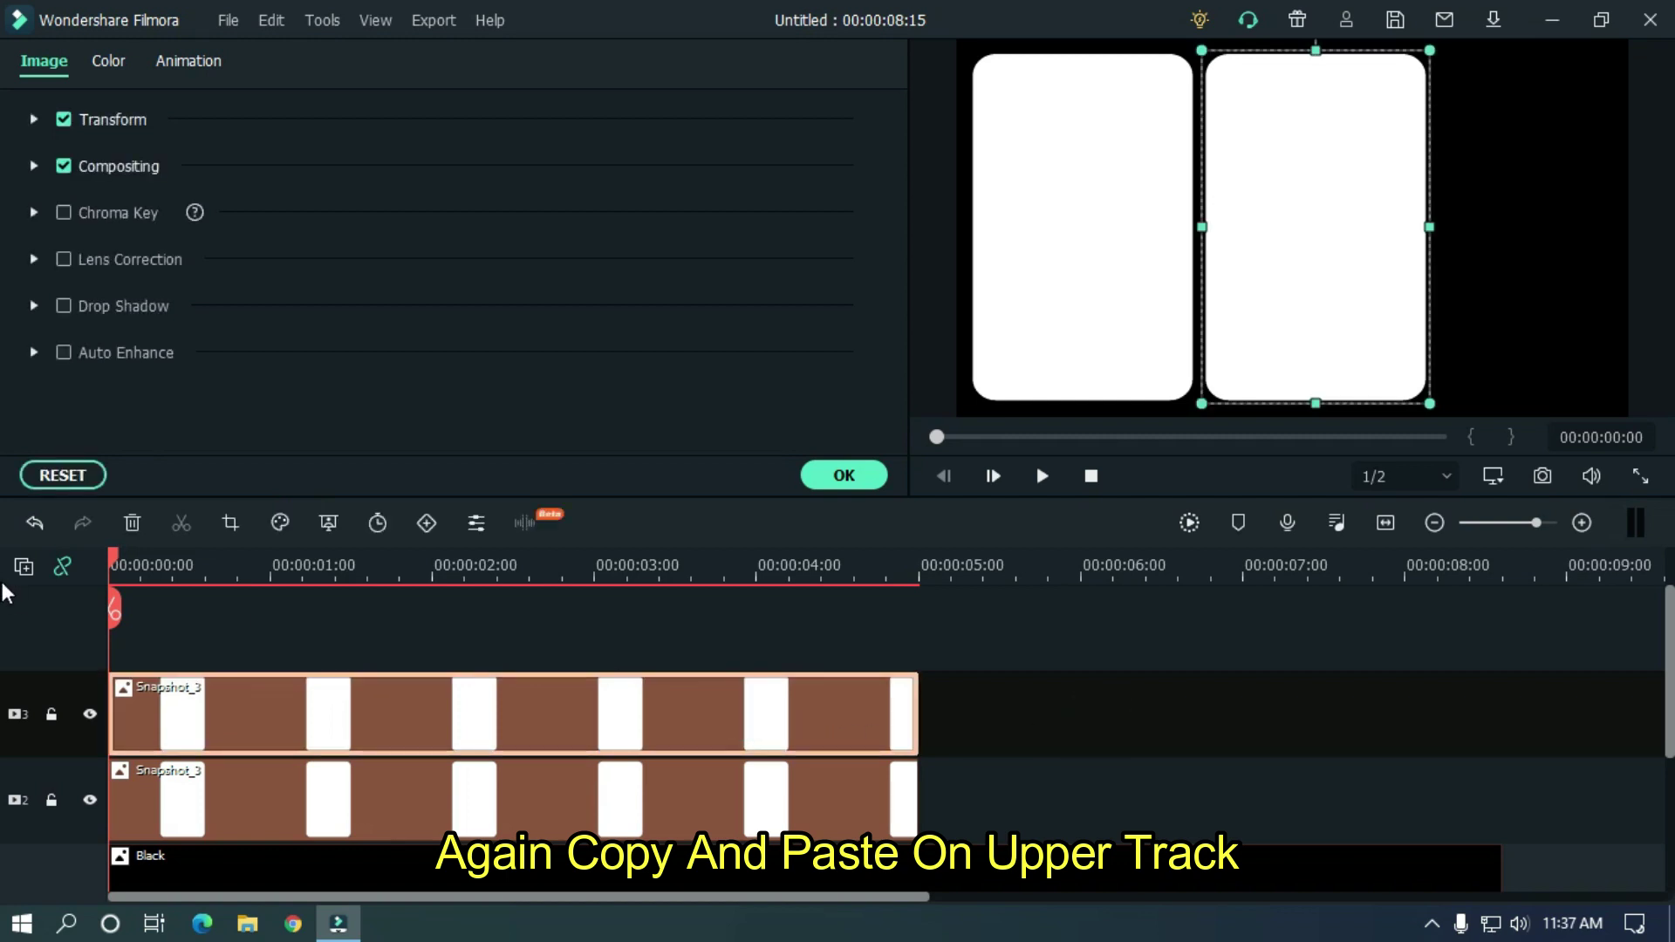
pyautogui.click(24, 569)
pyautogui.click(95, 595)
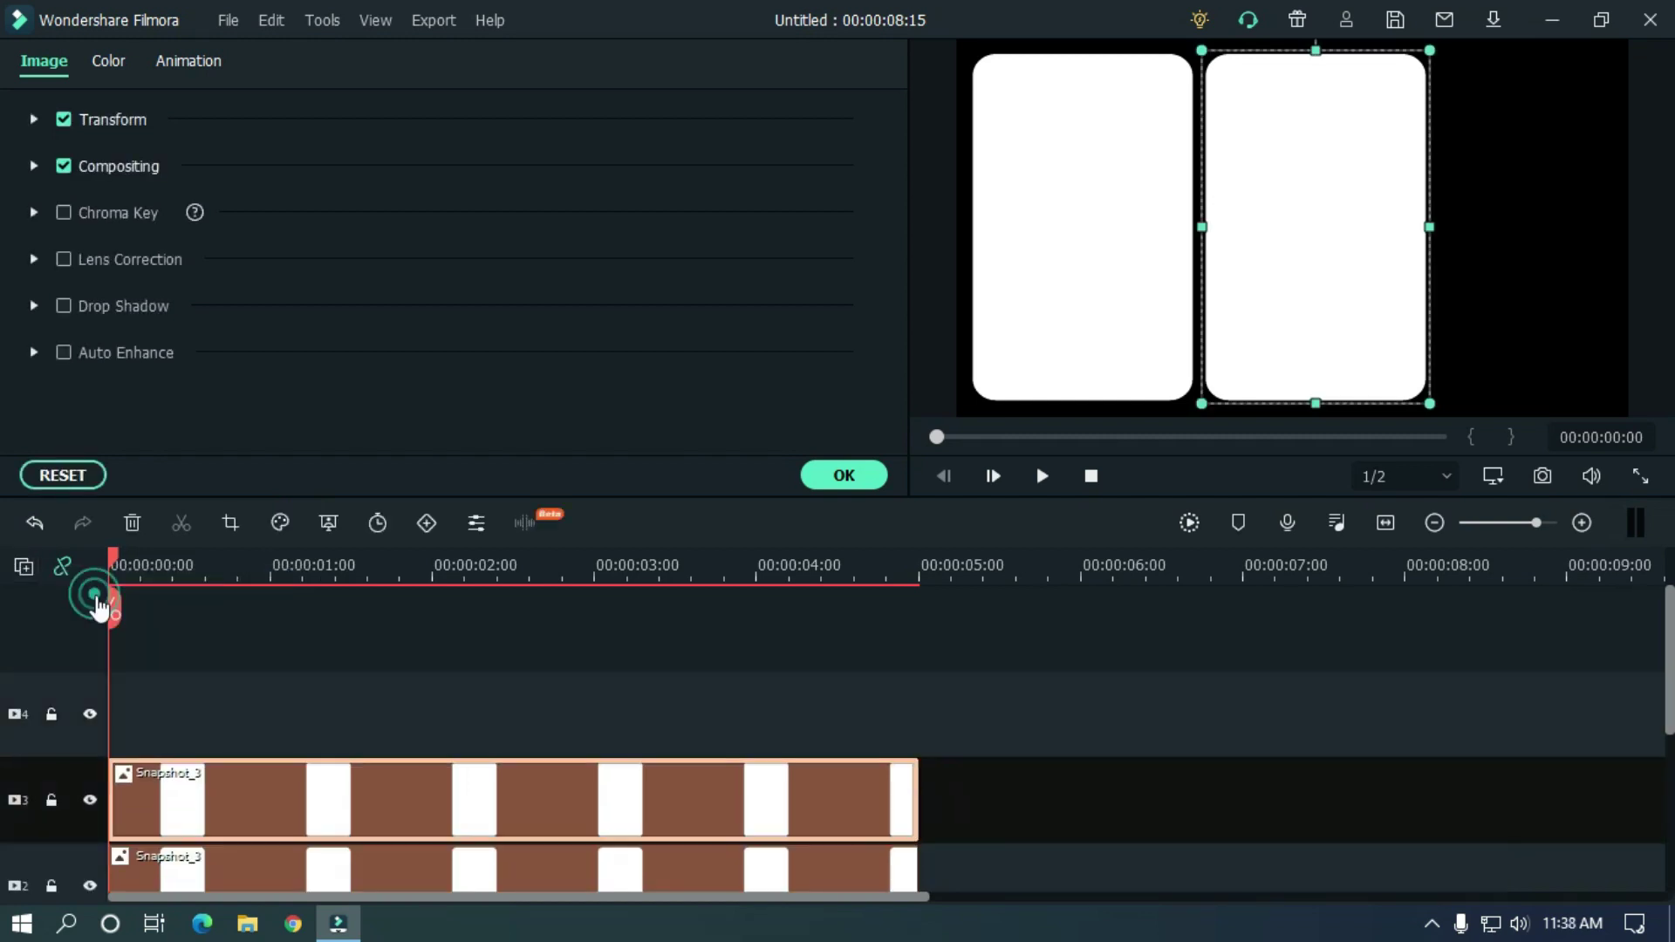
pyautogui.click(4, 717)
pyautogui.hotkey('ctrl', 'v')
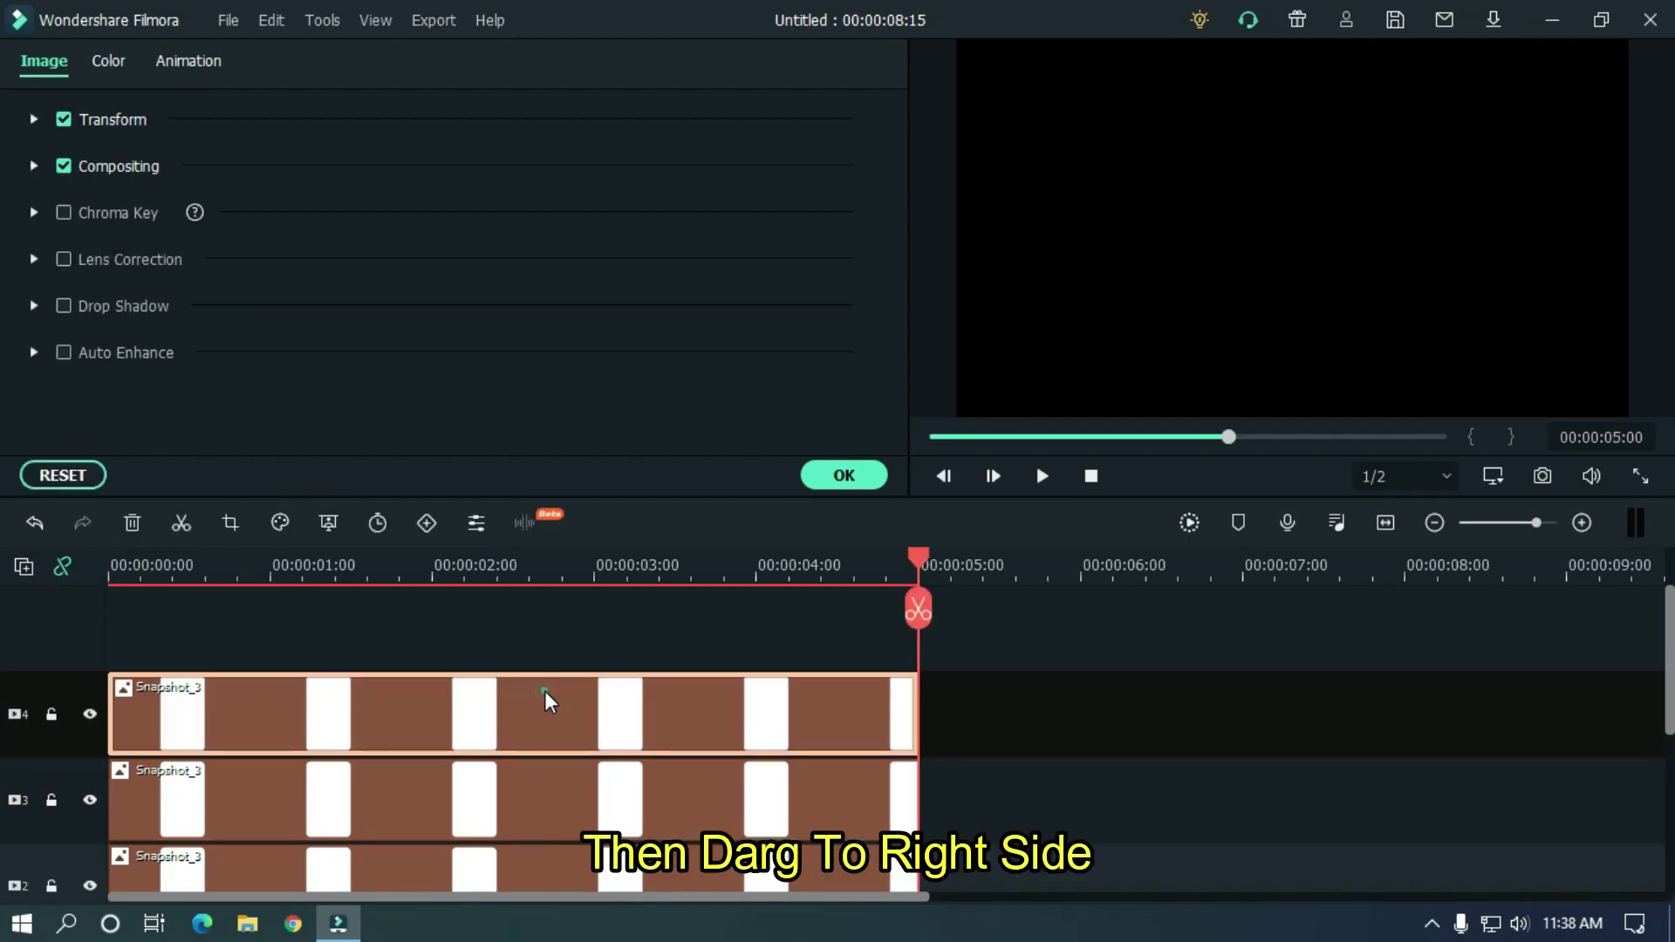
pyautogui.click(544, 691)
pyautogui.moveTo(1387, 240); pyautogui.dragTo(1580, 237)
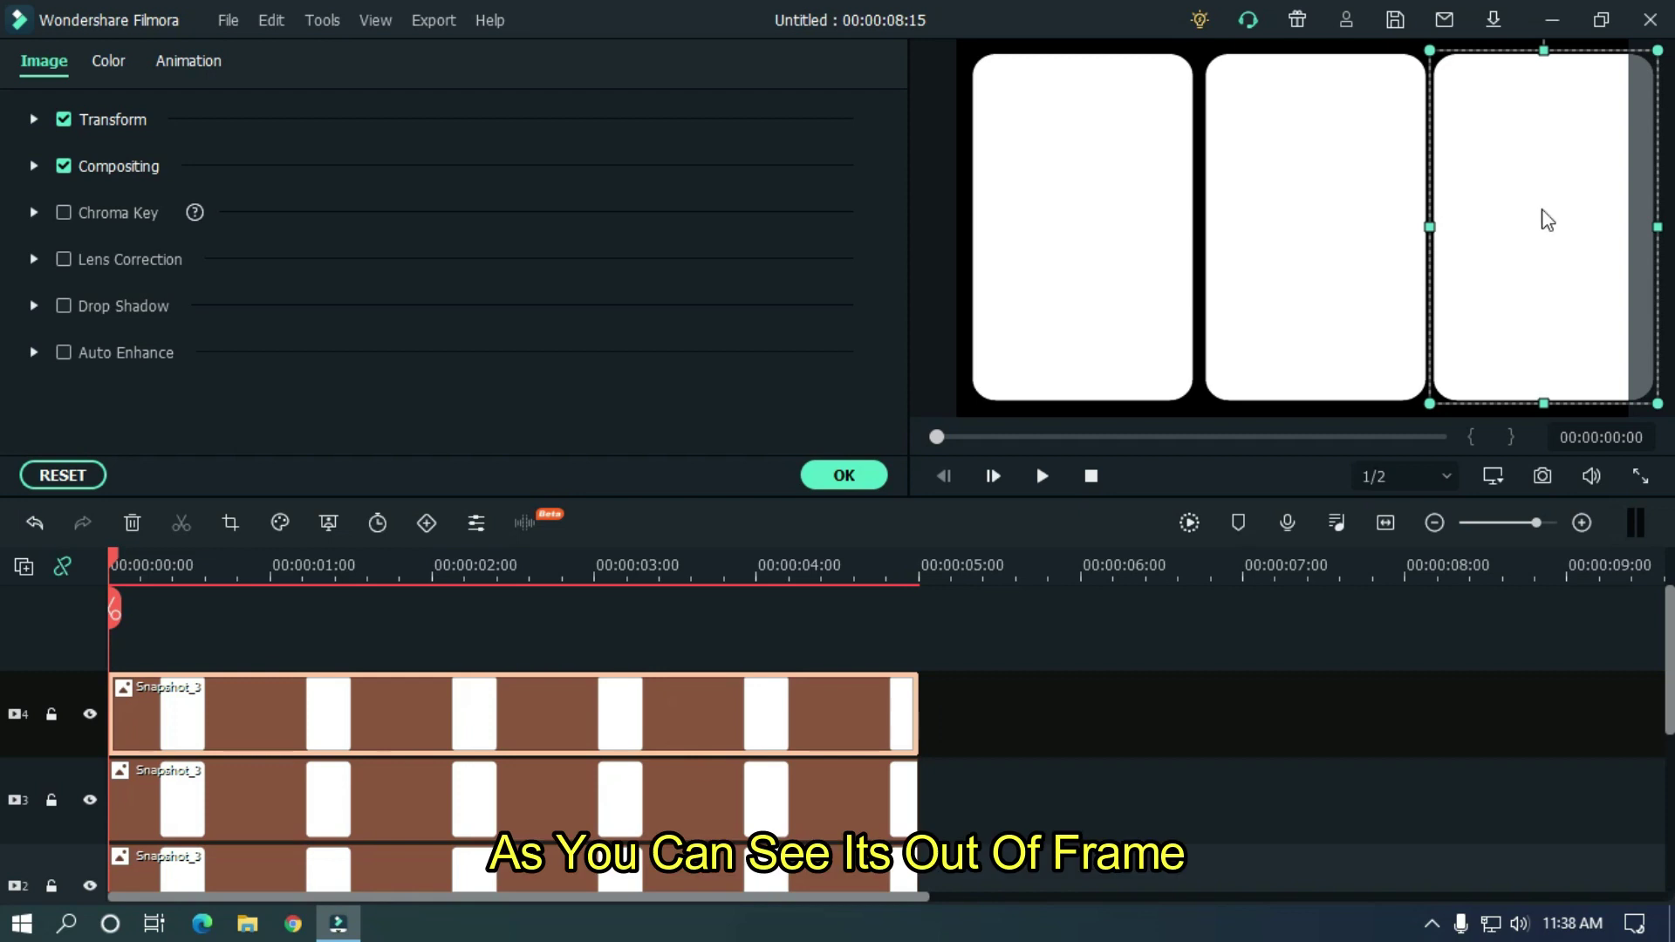
# Shift the middle and right cards so all three fit evenly inside the frame
pyautogui.click(1114, 214)
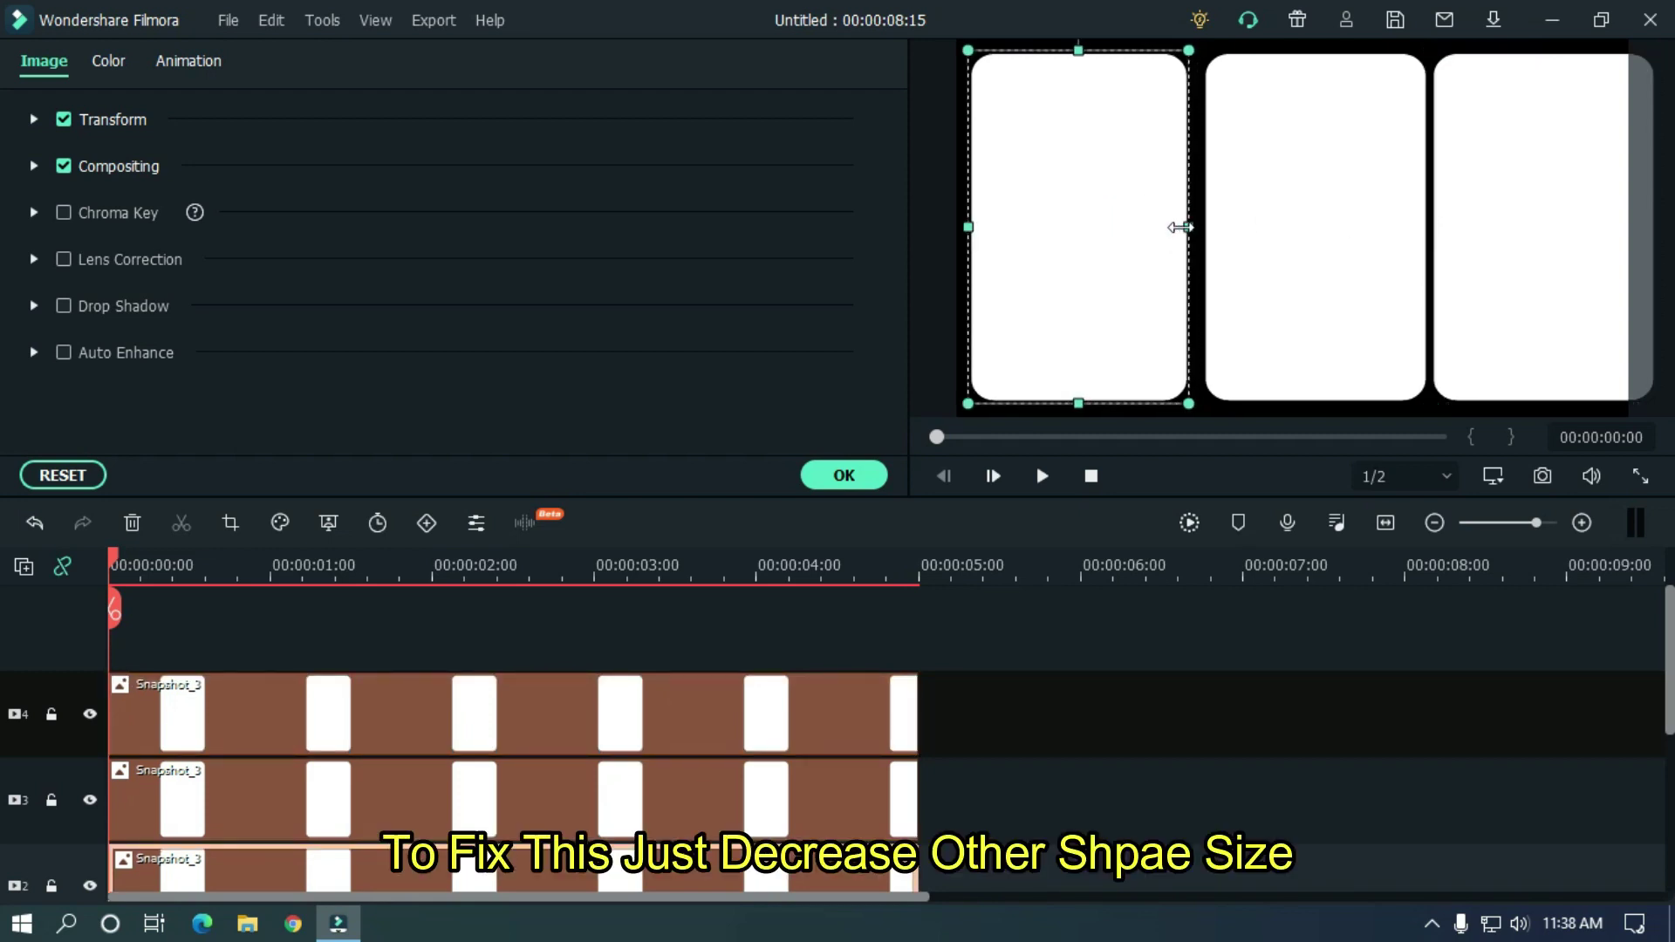
pyautogui.moveTo(1322, 218); pyautogui.dragTo(1301, 216)
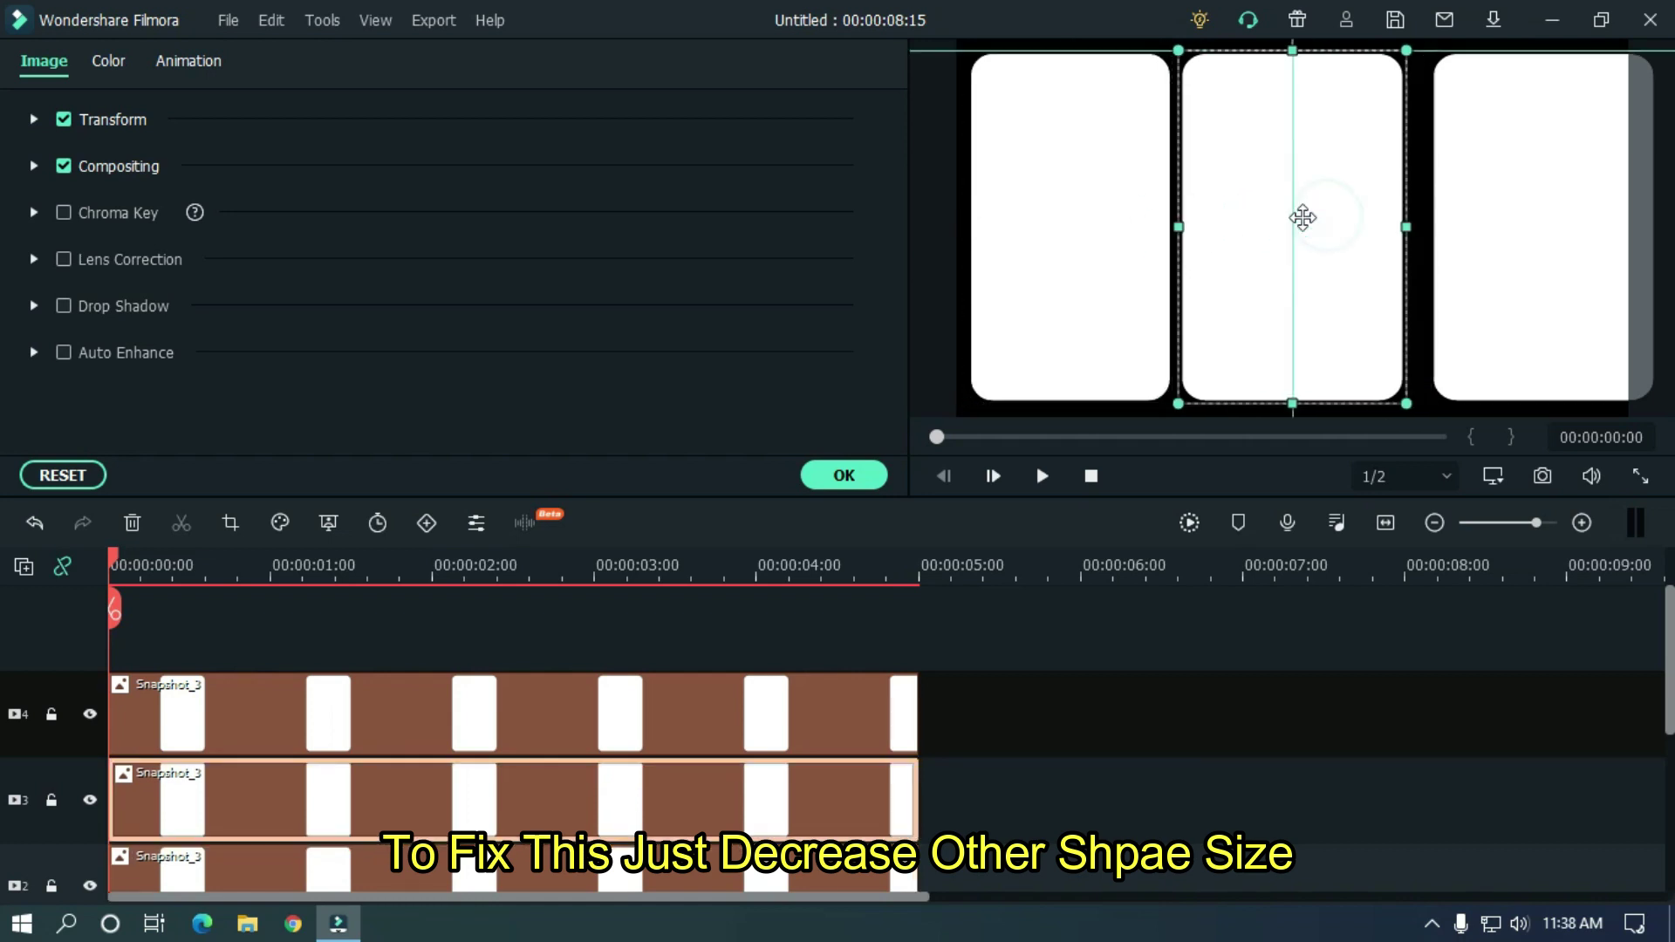
pyautogui.moveTo(1583, 254); pyautogui.dragTo(1551, 254)
pyautogui.click(1408, 673)
pyautogui.click(1334, 299)
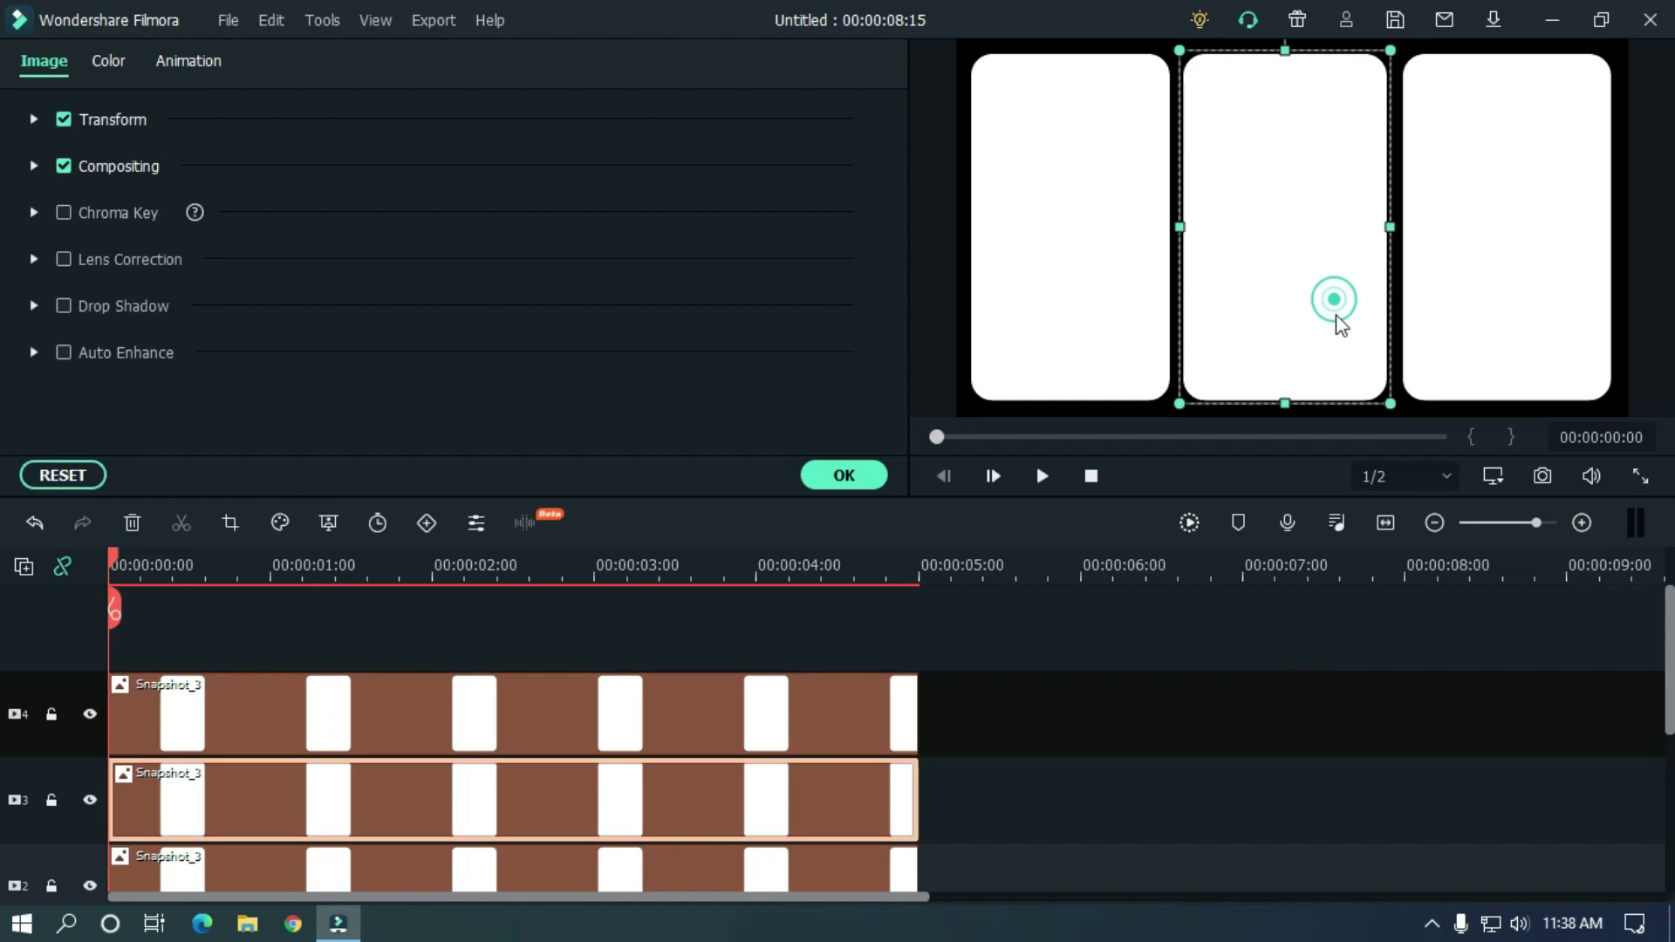
pyautogui.click(1405, 682)
pyautogui.click(1342, 708)
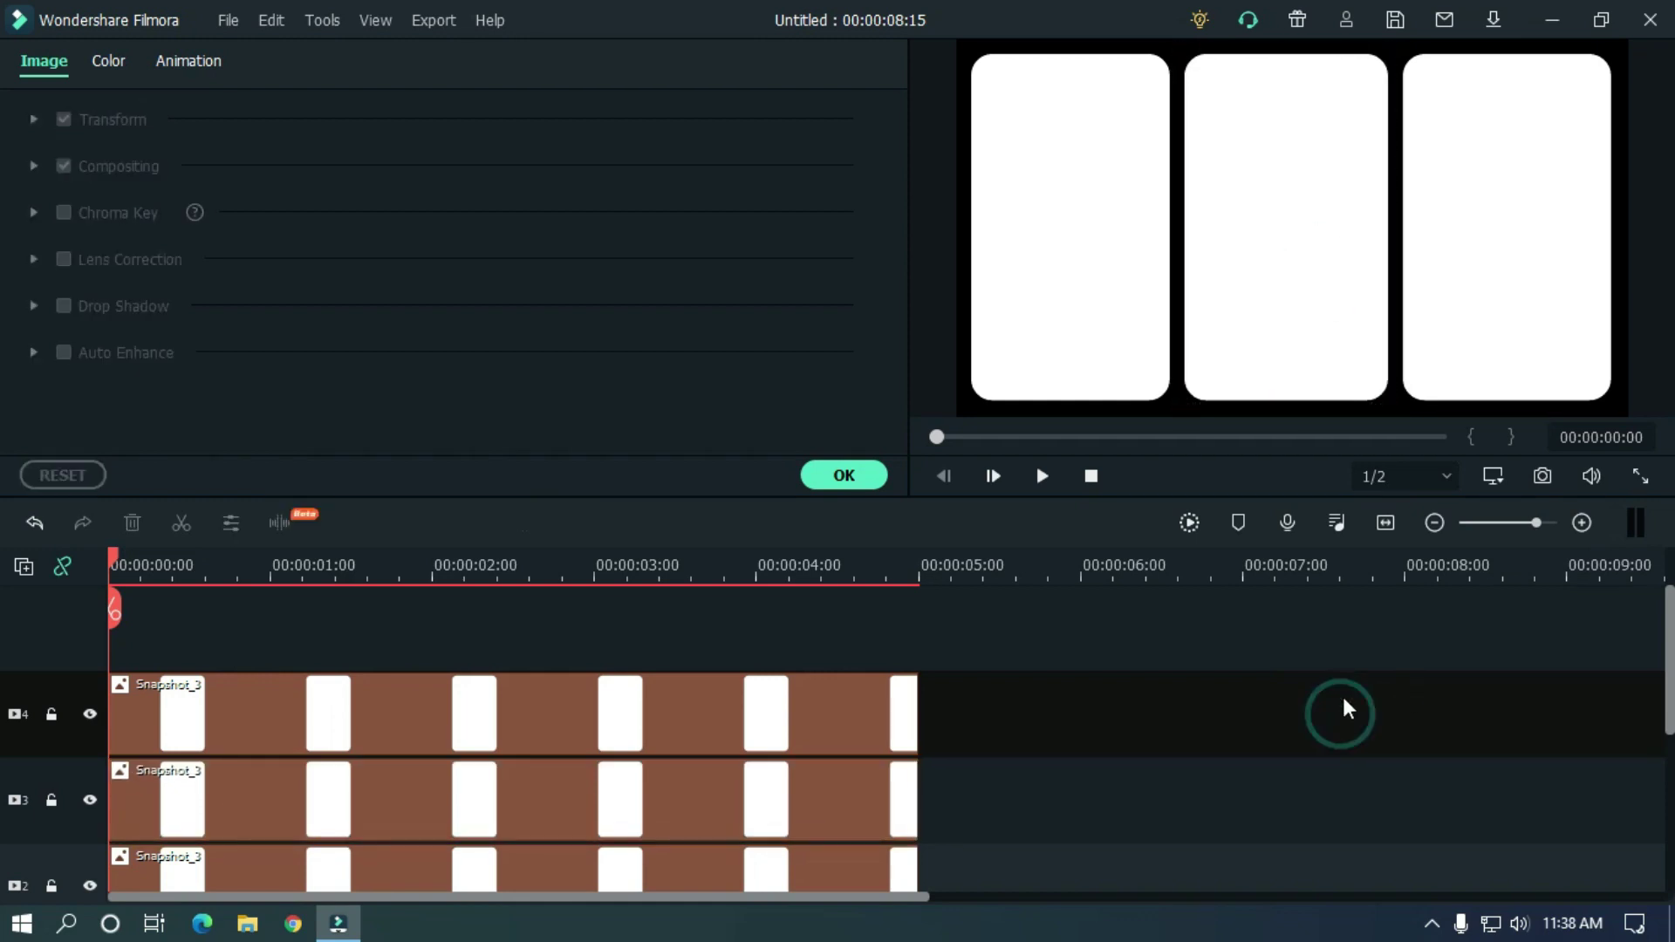
pyautogui.click(1443, 291)
pyautogui.click(1432, 661)
pyautogui.click(1514, 186)
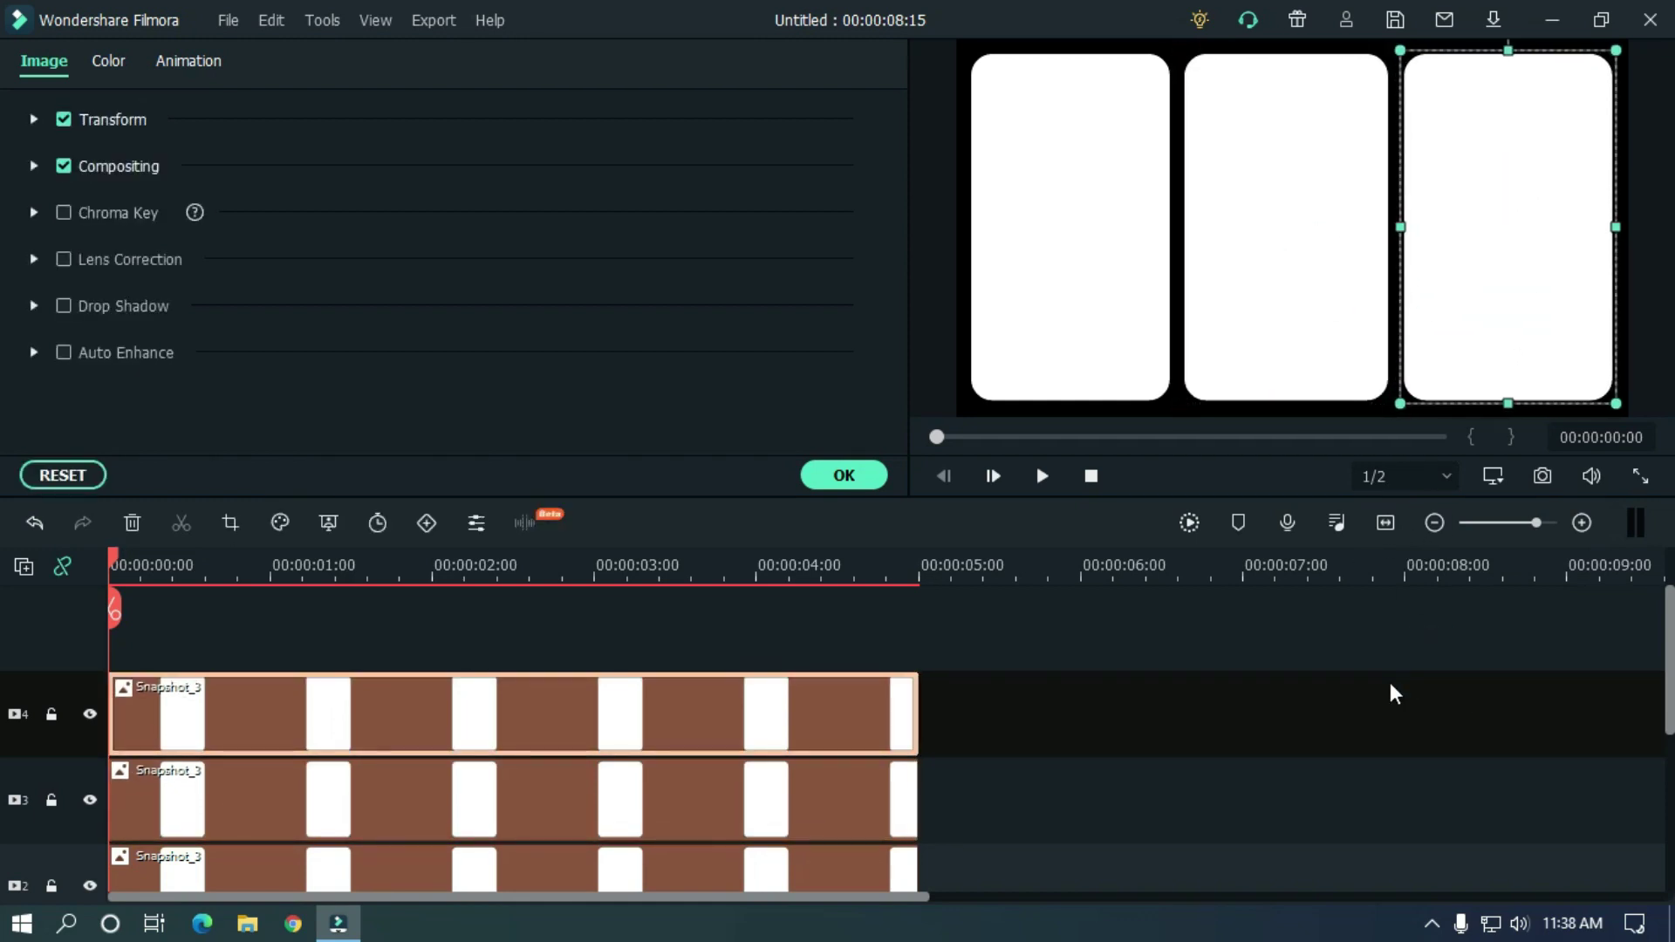
pyautogui.click(1390, 682)
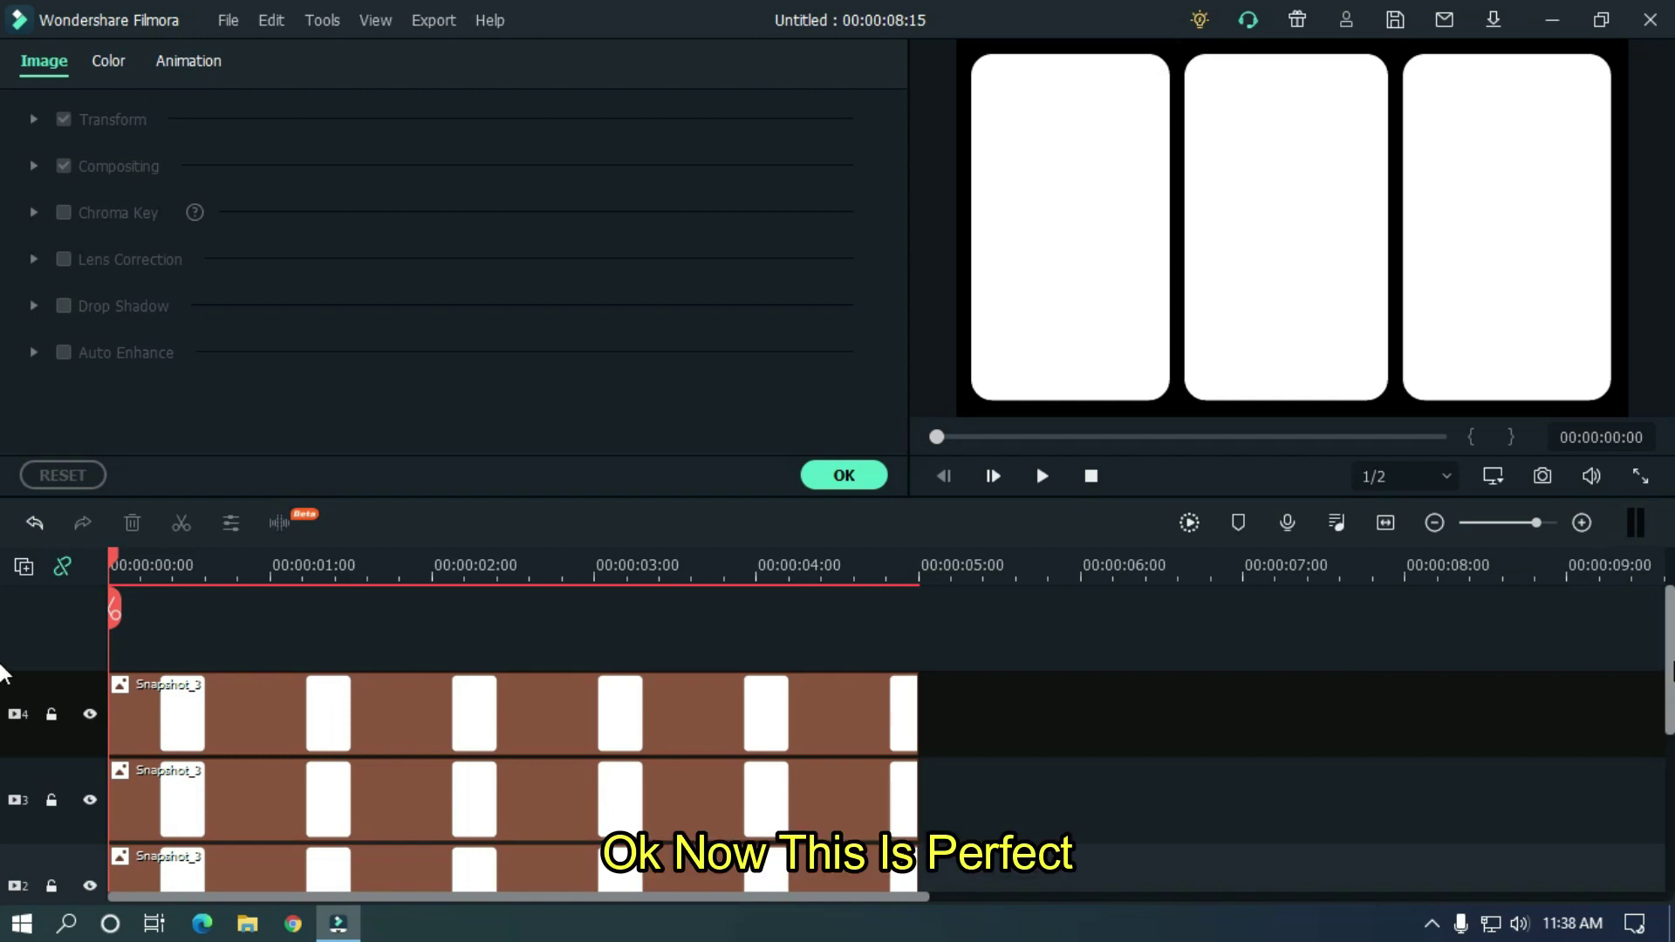
# Start the track 3 card at 00:00:00:18 and the track 4 card at about 00:00:01:18
pyautogui.scroll(-1, 2, 654)
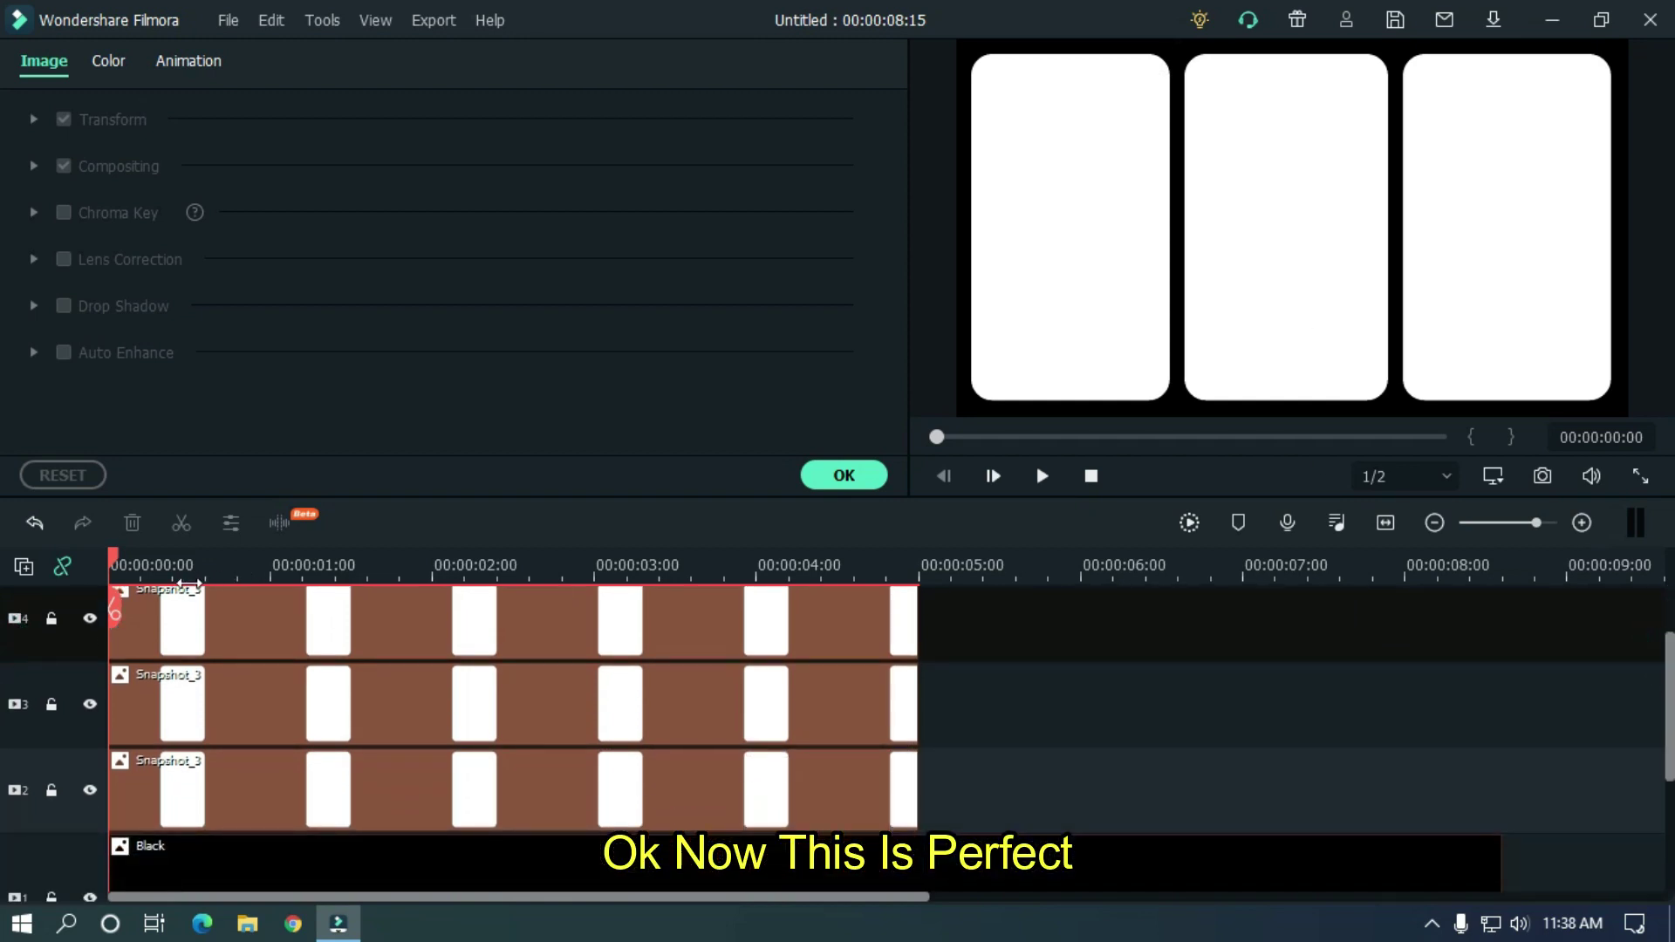
pyautogui.click(225, 565)
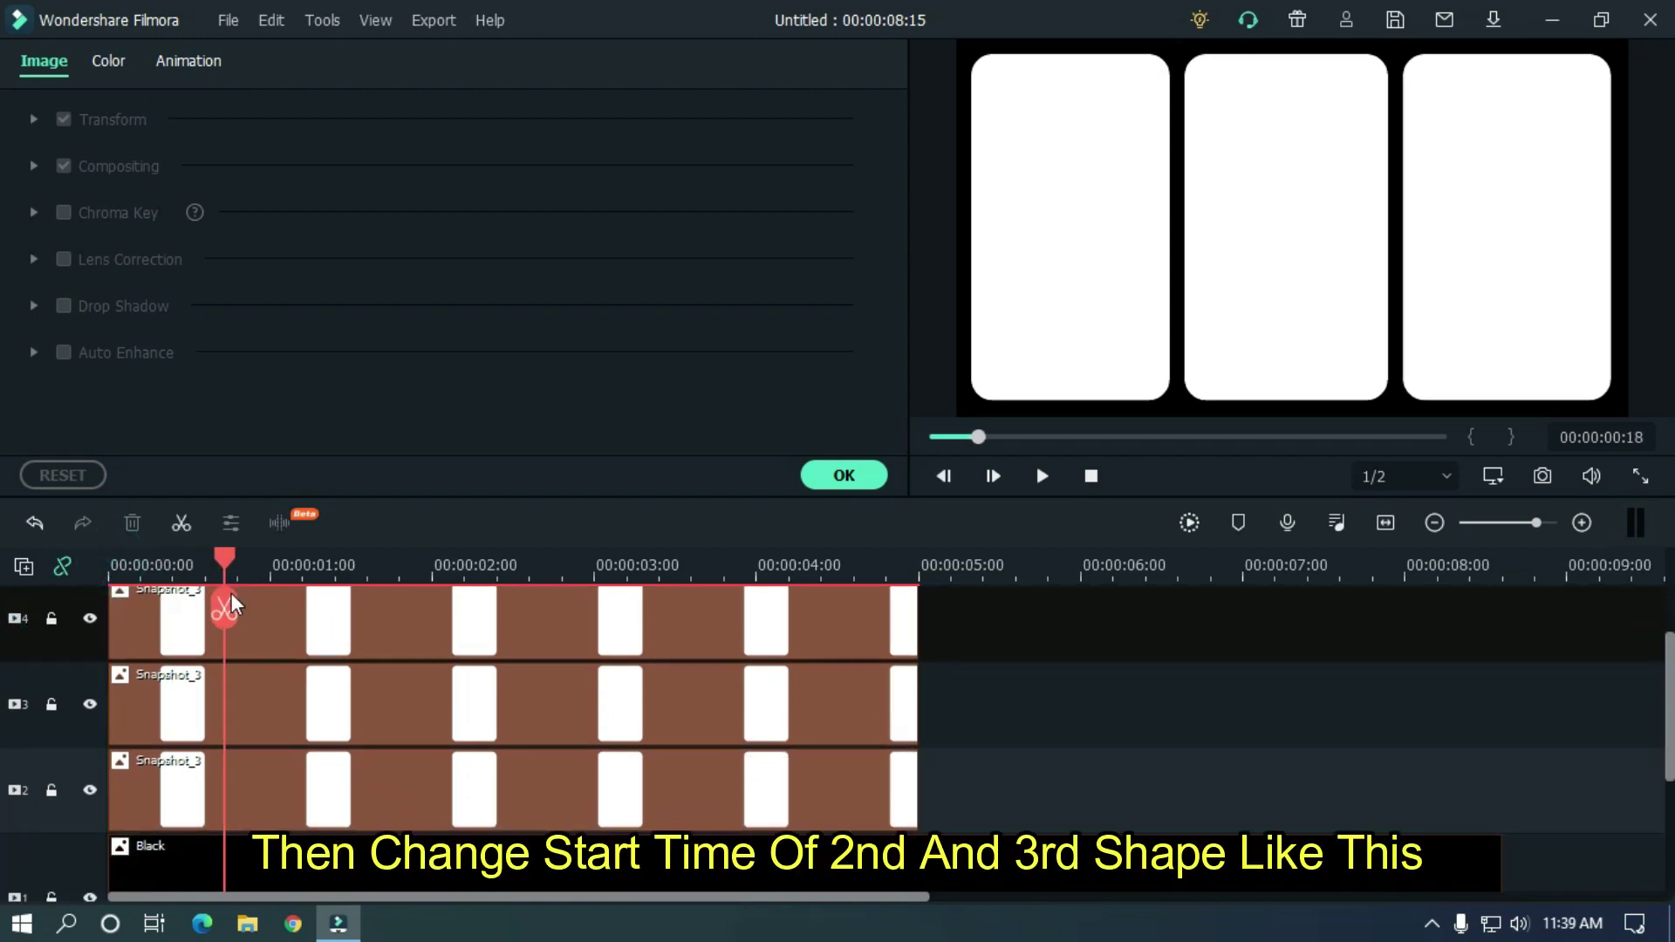
pyautogui.moveTo(323, 749); pyautogui.dragTo(438, 720)
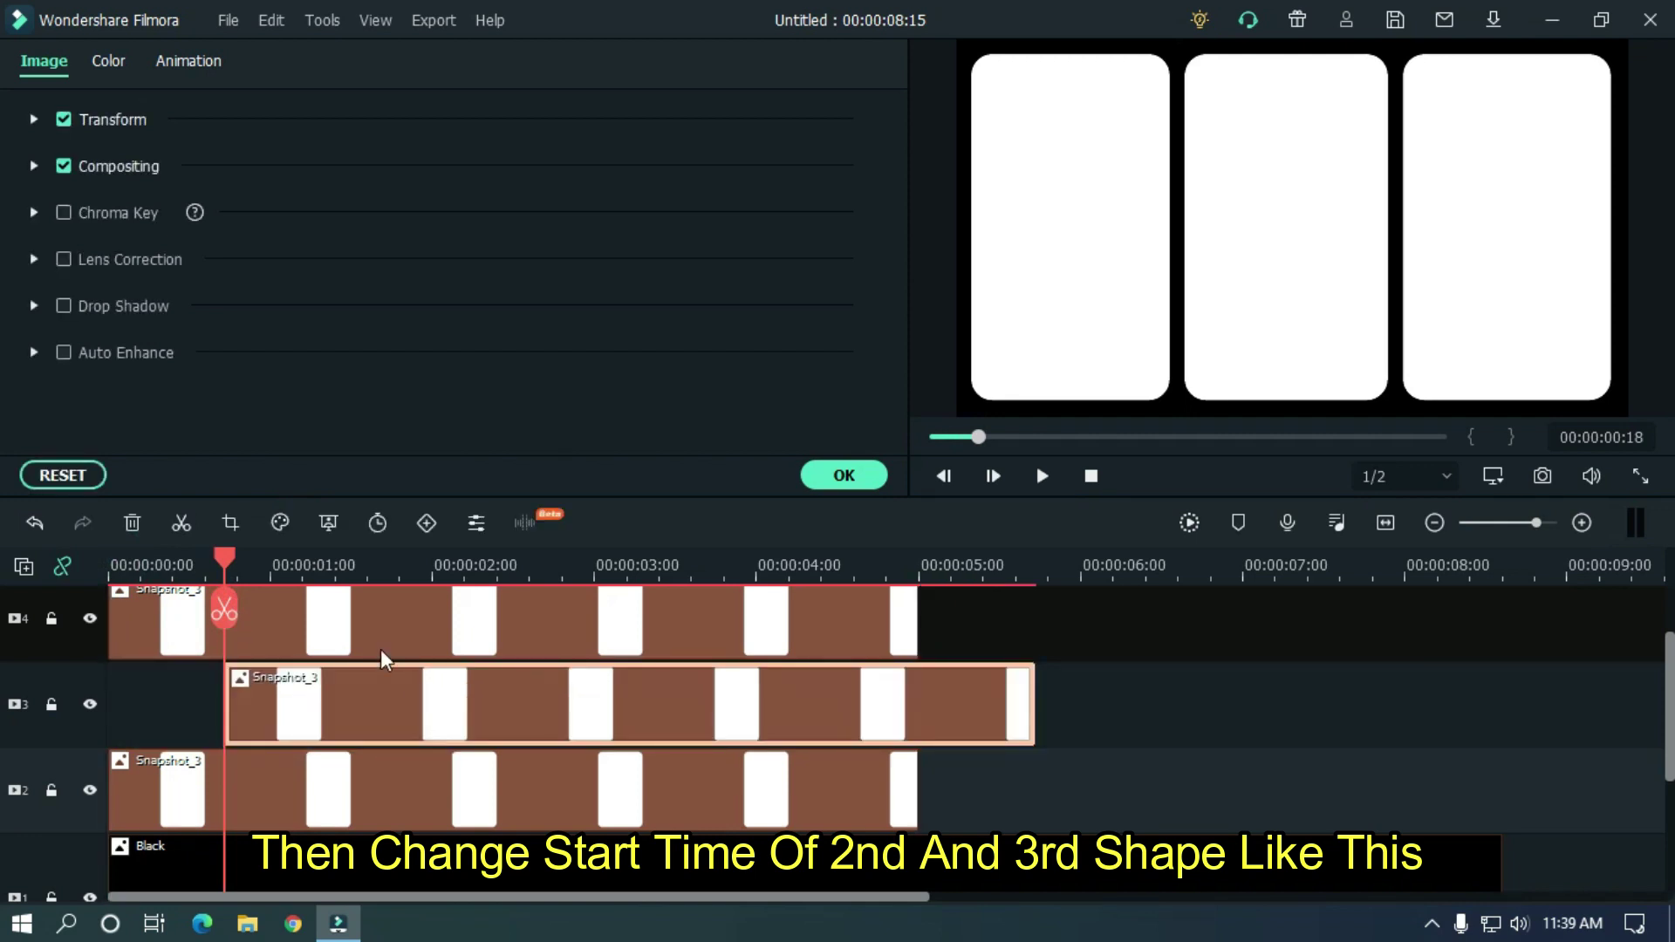
pyautogui.moveTo(438, 616); pyautogui.dragTo(738, 616)
pyautogui.moveTo(356, 563); pyautogui.dragTo(110, 594)
pyautogui.click(1258, 683)
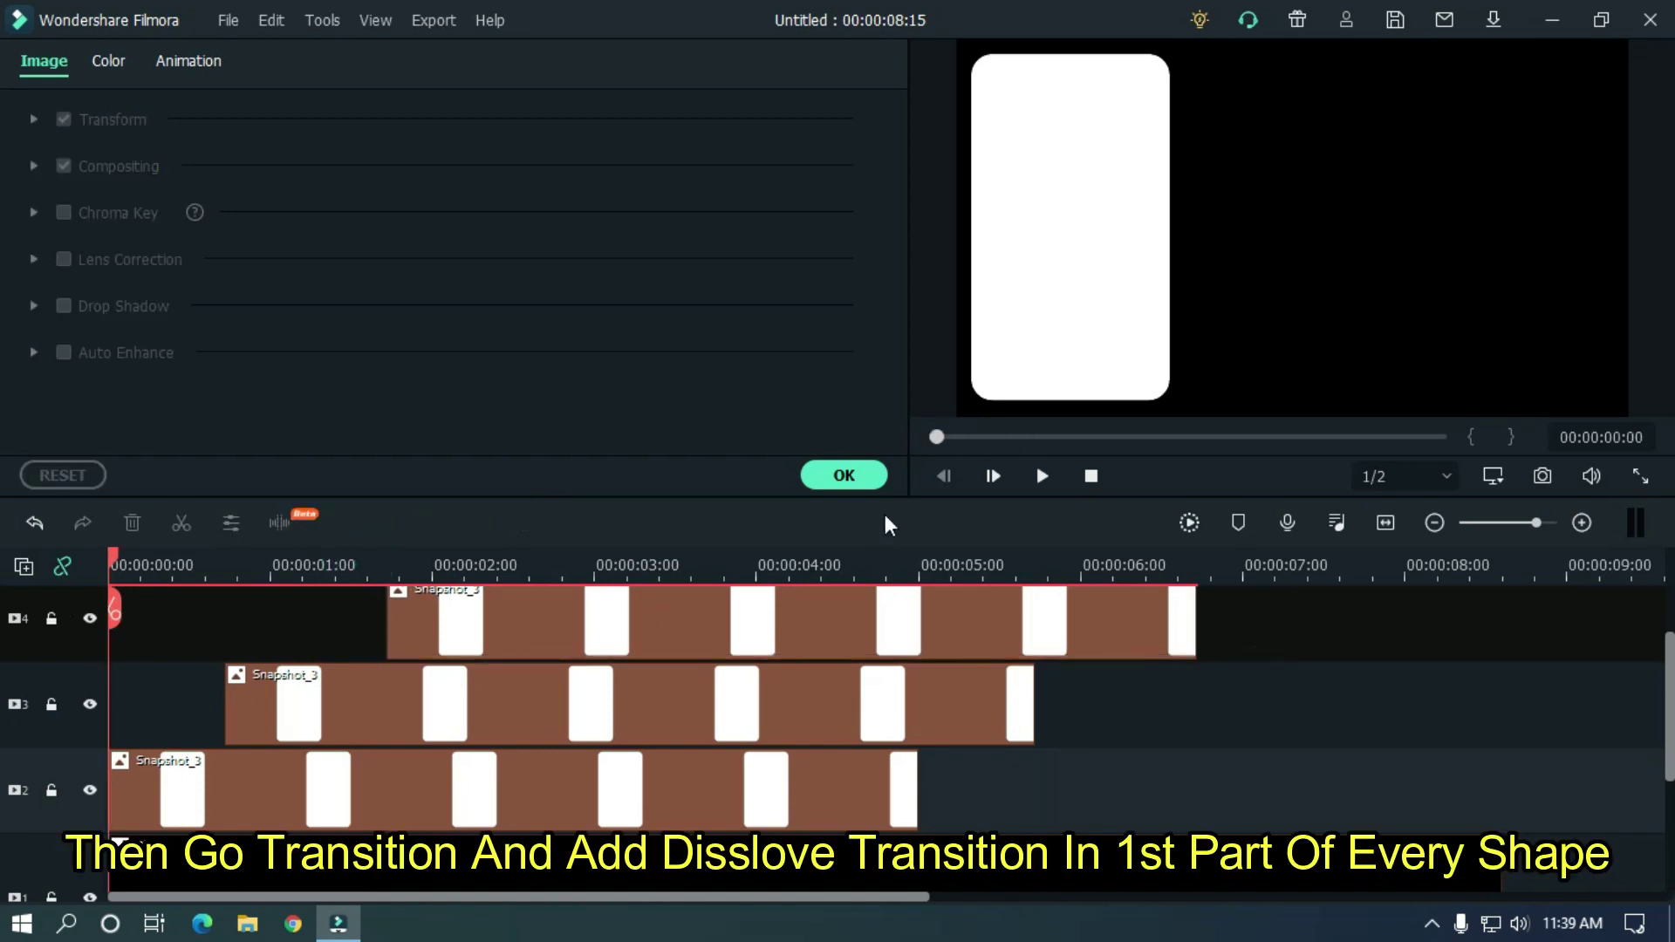
# Add a Dissolve transition at the start of the card clips on tracks 2, 3 and 4
pyautogui.click(844, 476)
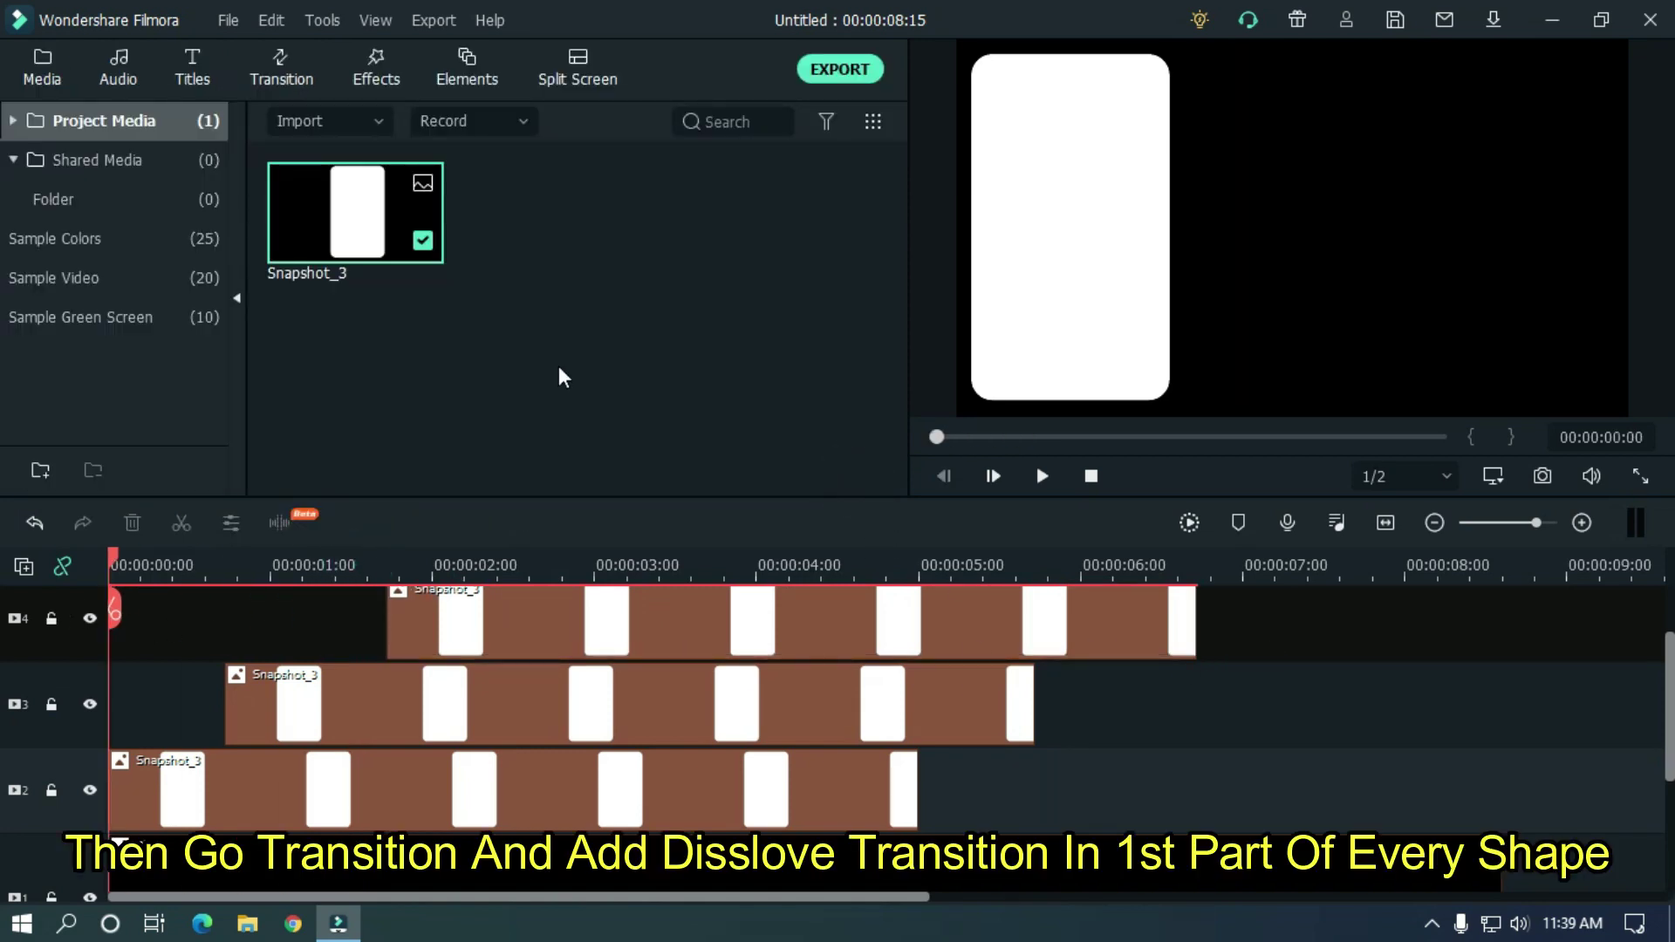
pyautogui.click(290, 62)
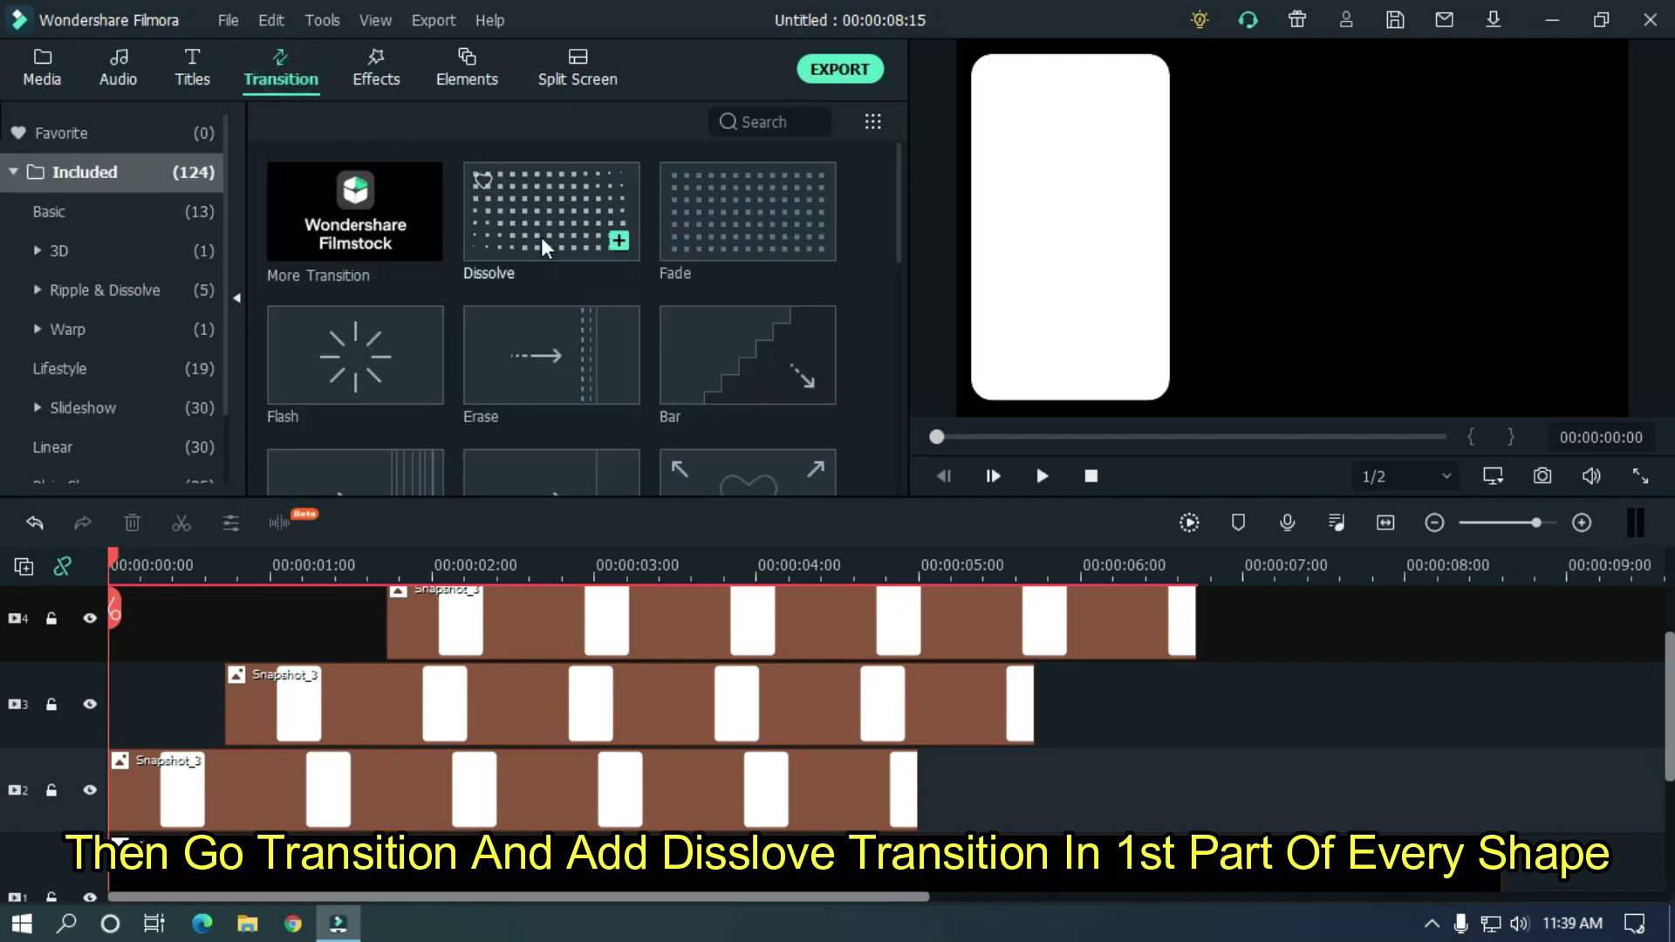
pyautogui.moveTo(542, 202); pyautogui.dragTo(102, 777)
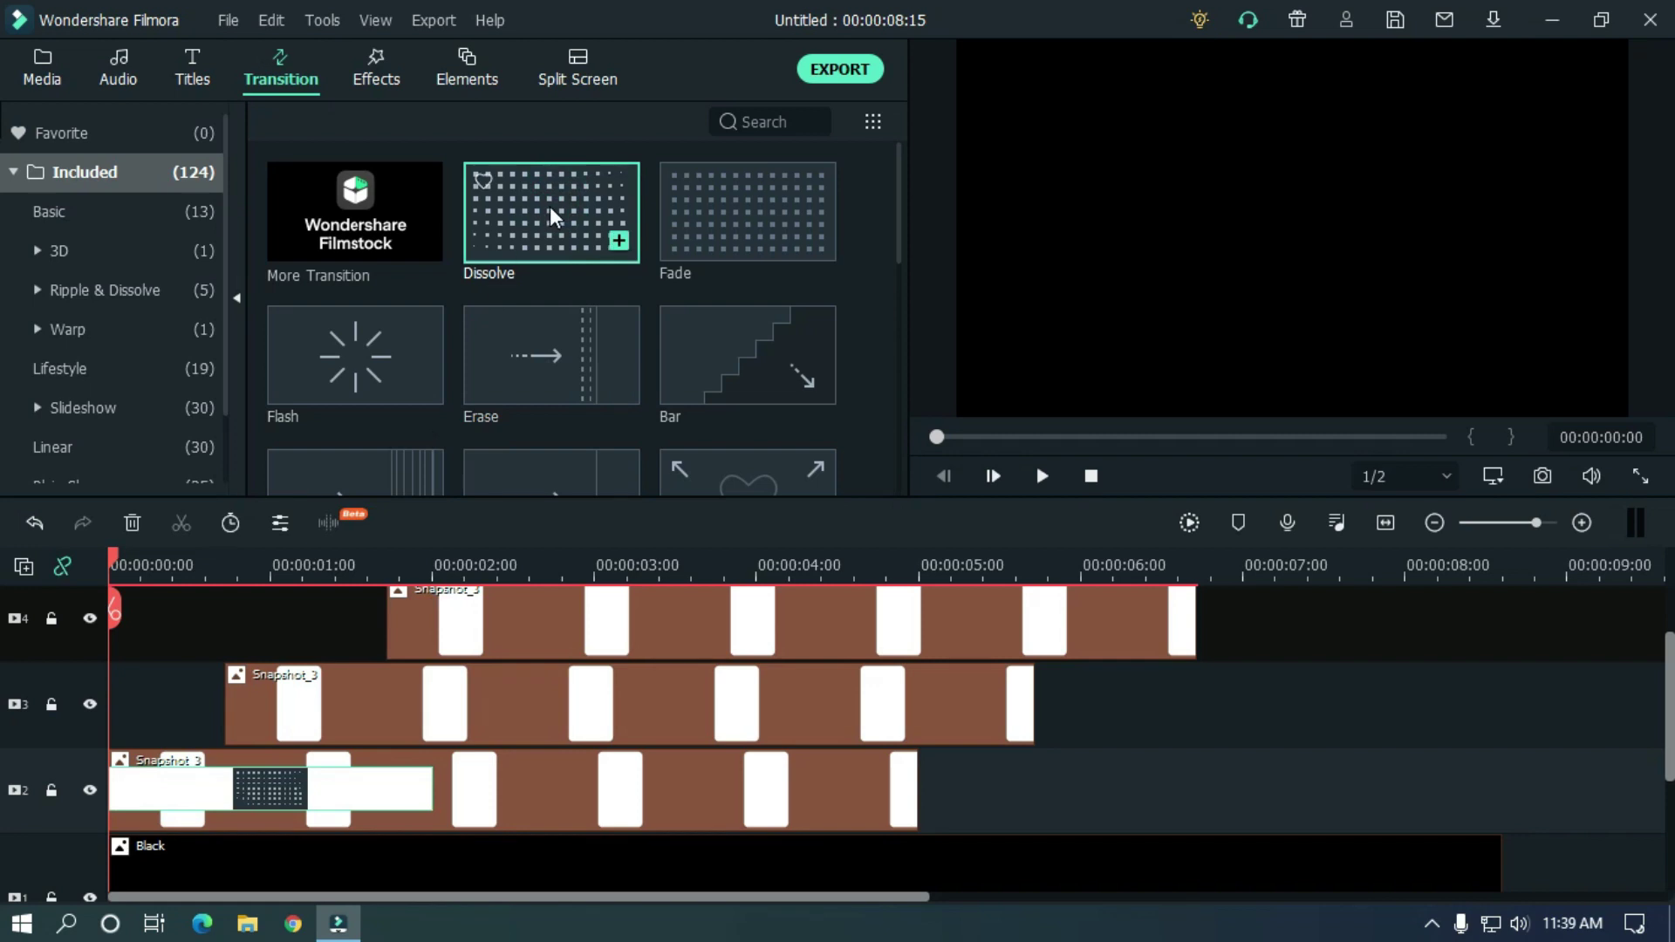
pyautogui.moveTo(549, 206); pyautogui.dragTo(247, 690)
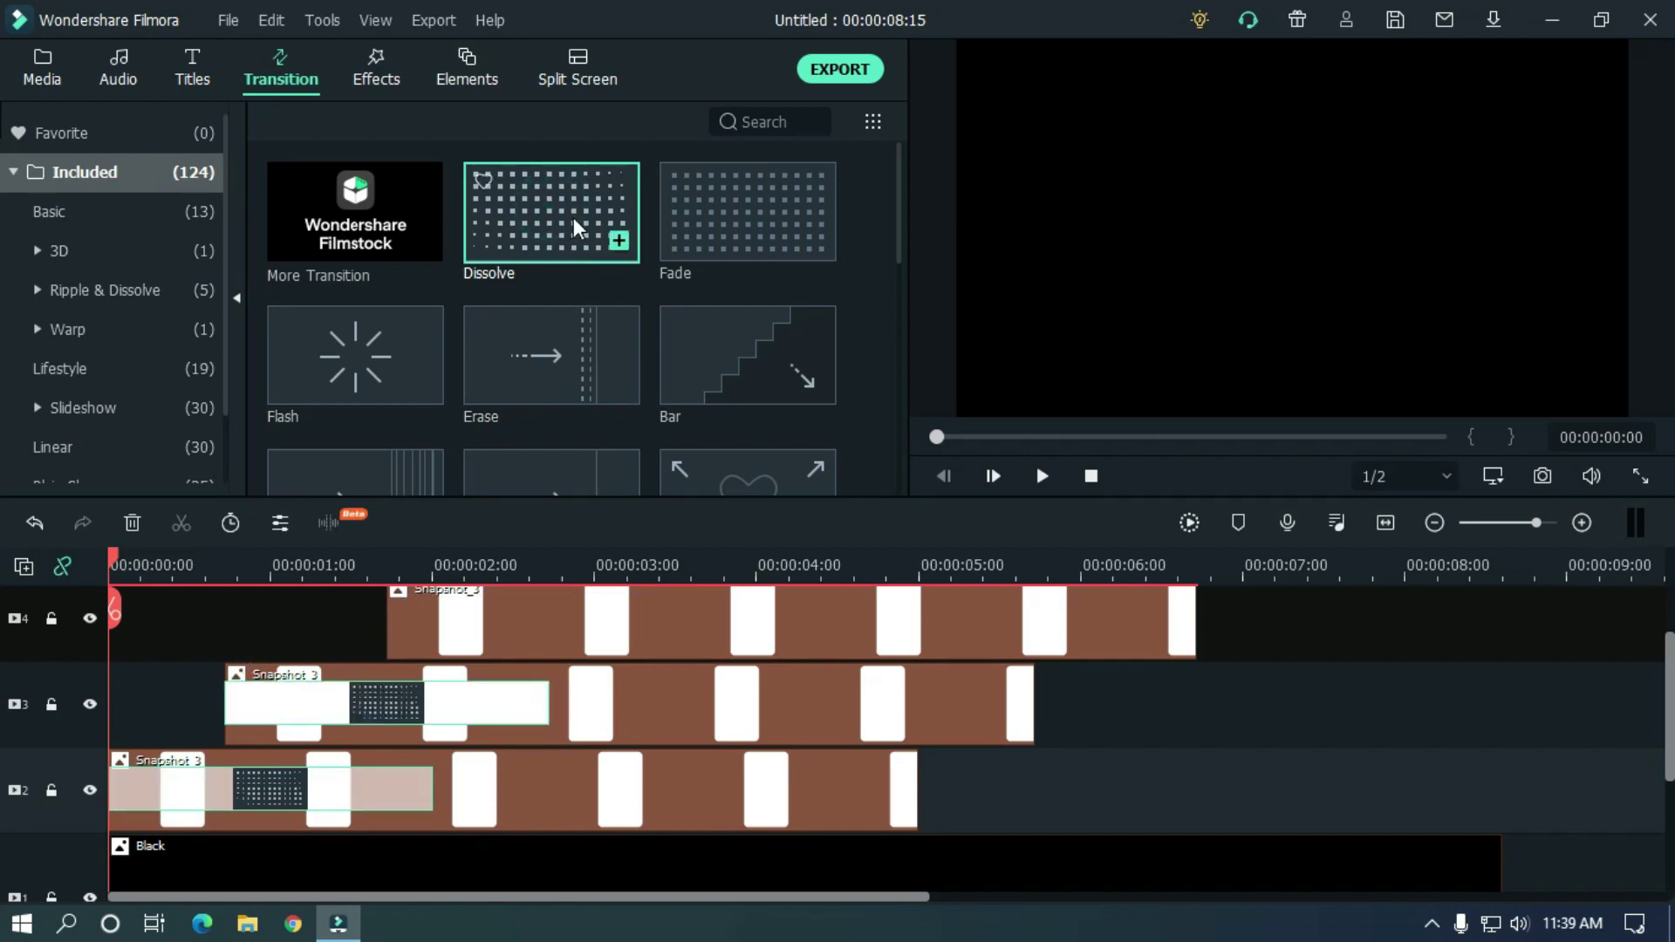
pyautogui.moveTo(481, 549); pyautogui.dragTo(401, 630)
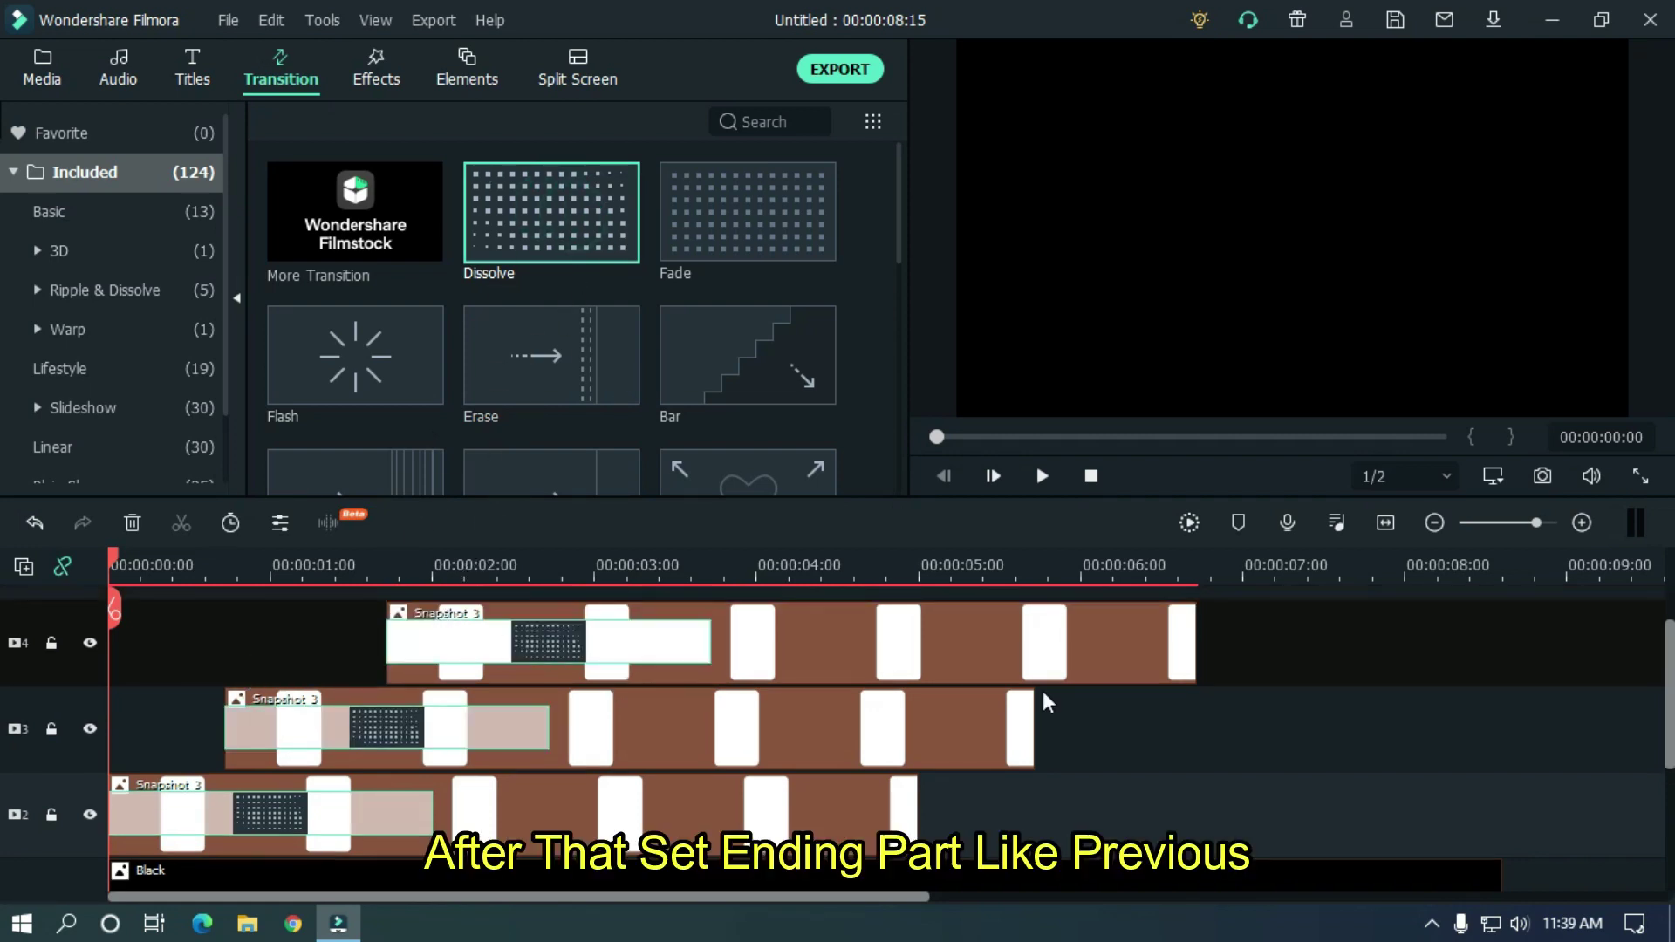
# Lengthen the Black and card clips, staggering their ends from about 00:00:08:14 toward 00:00:10:00
pyautogui.scroll(-2, 1649, 759)
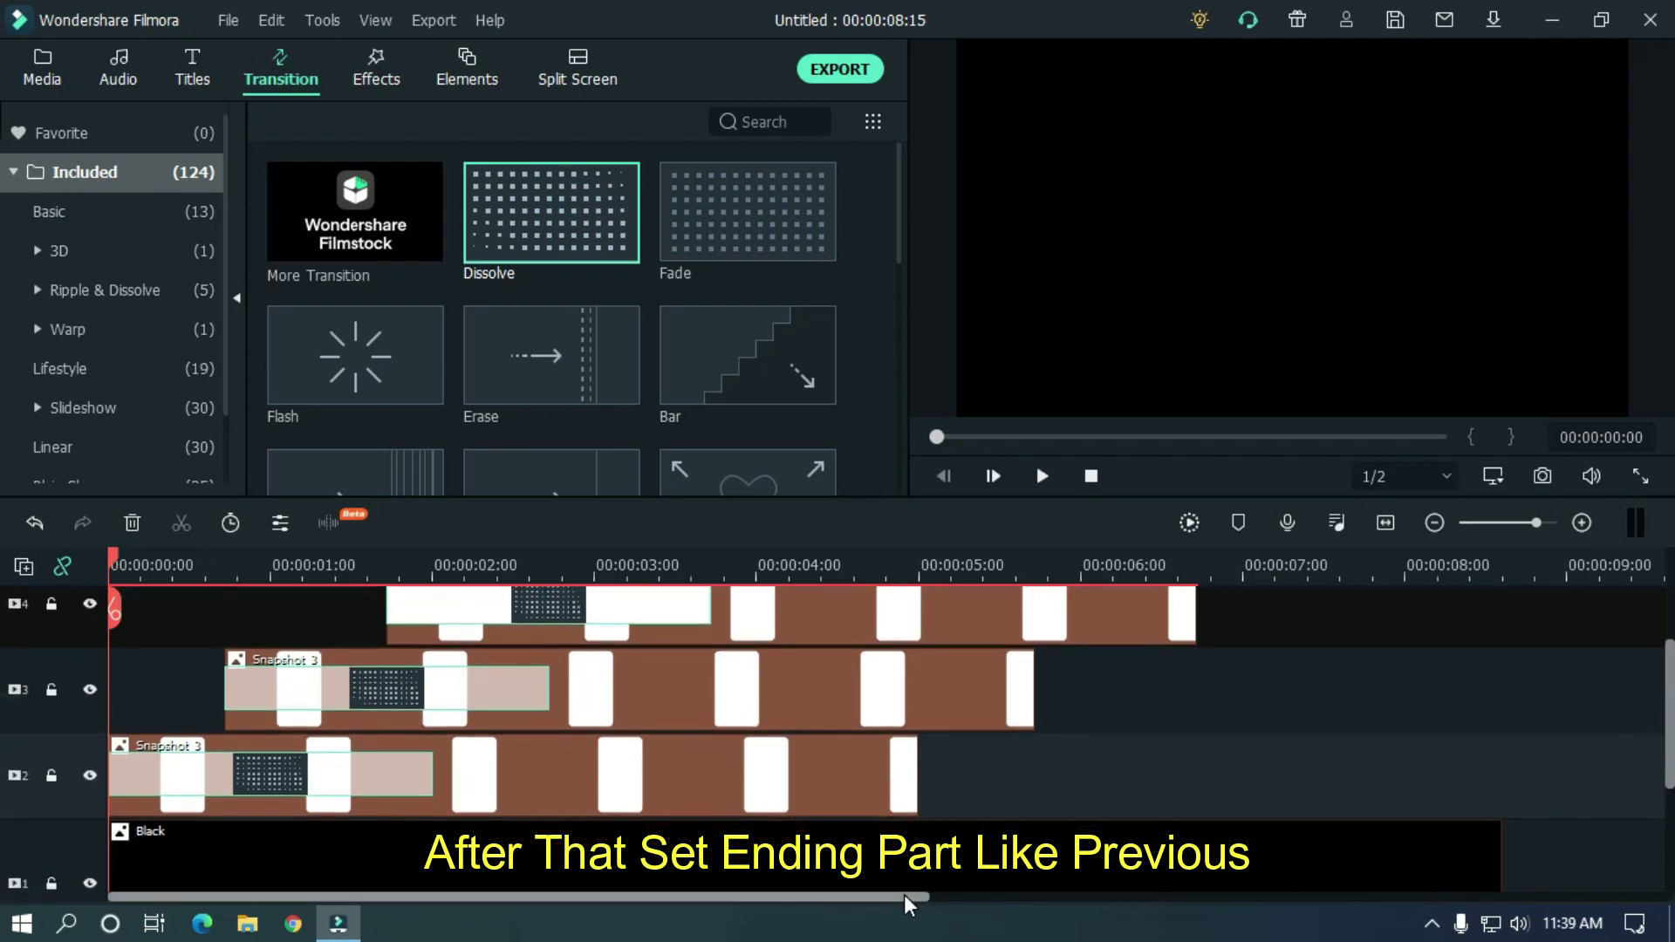
pyautogui.moveTo(907, 905); pyautogui.dragTo(1064, 898)
pyautogui.moveTo(1173, 829); pyautogui.dragTo(1397, 829)
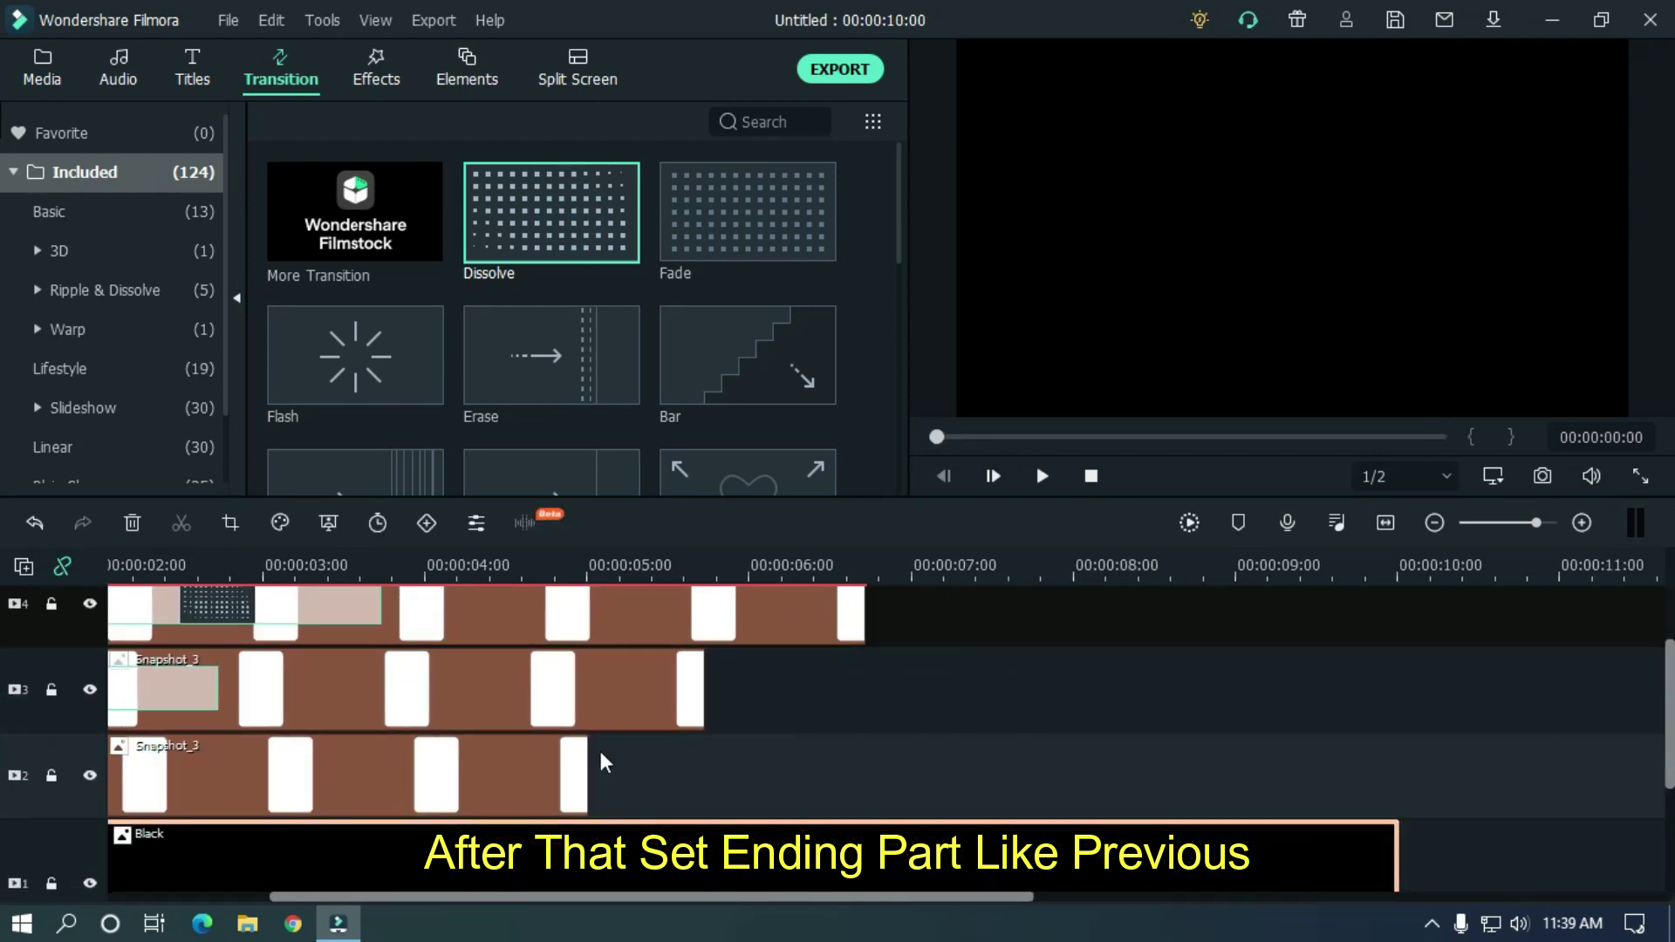
pyautogui.moveTo(587, 763); pyautogui.dragTo(1117, 758)
pyautogui.moveTo(704, 689); pyautogui.dragTo(1248, 659)
pyautogui.scroll(3, 860, 710)
pyautogui.moveTo(862, 709); pyautogui.dragTo(1395, 674)
# Add Dissolve transitions at the ends of the three card clips
pyautogui.click(844, 475)
pyautogui.moveTo(579, 253); pyautogui.dragTo(950, 780)
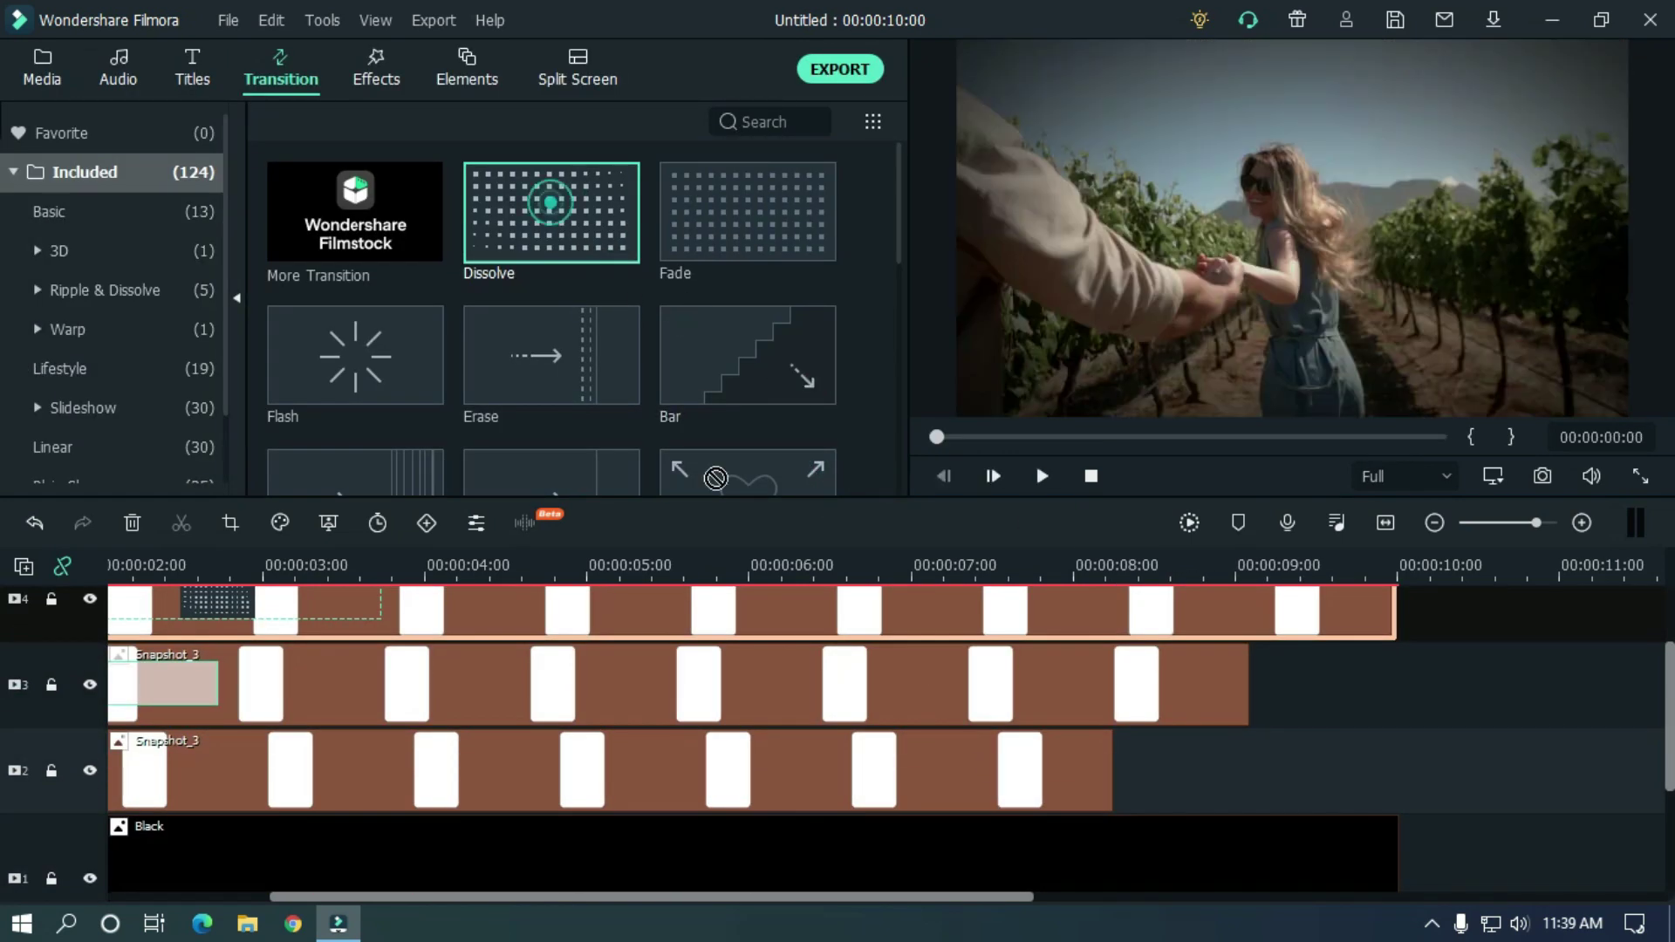
pyautogui.moveTo(551, 212); pyautogui.dragTo(1086, 695)
pyautogui.moveTo(551, 212); pyautogui.dragTo(1234, 608)
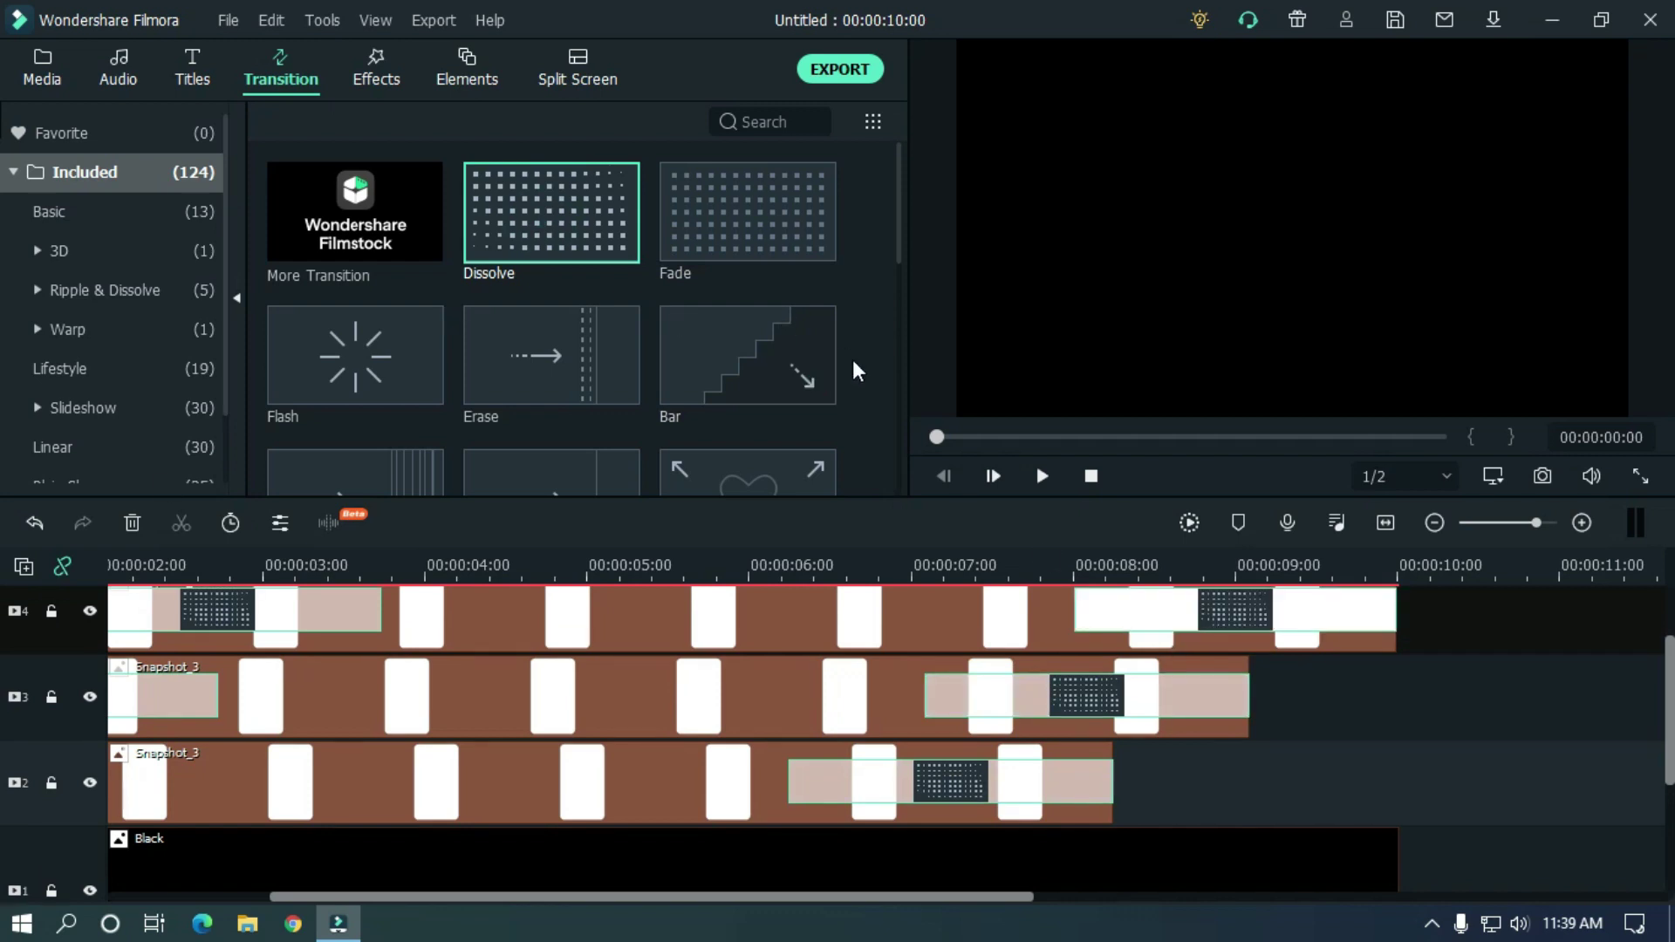
# Preview the whole project from the start, then bring up the export settings
pyautogui.click(1090, 477)
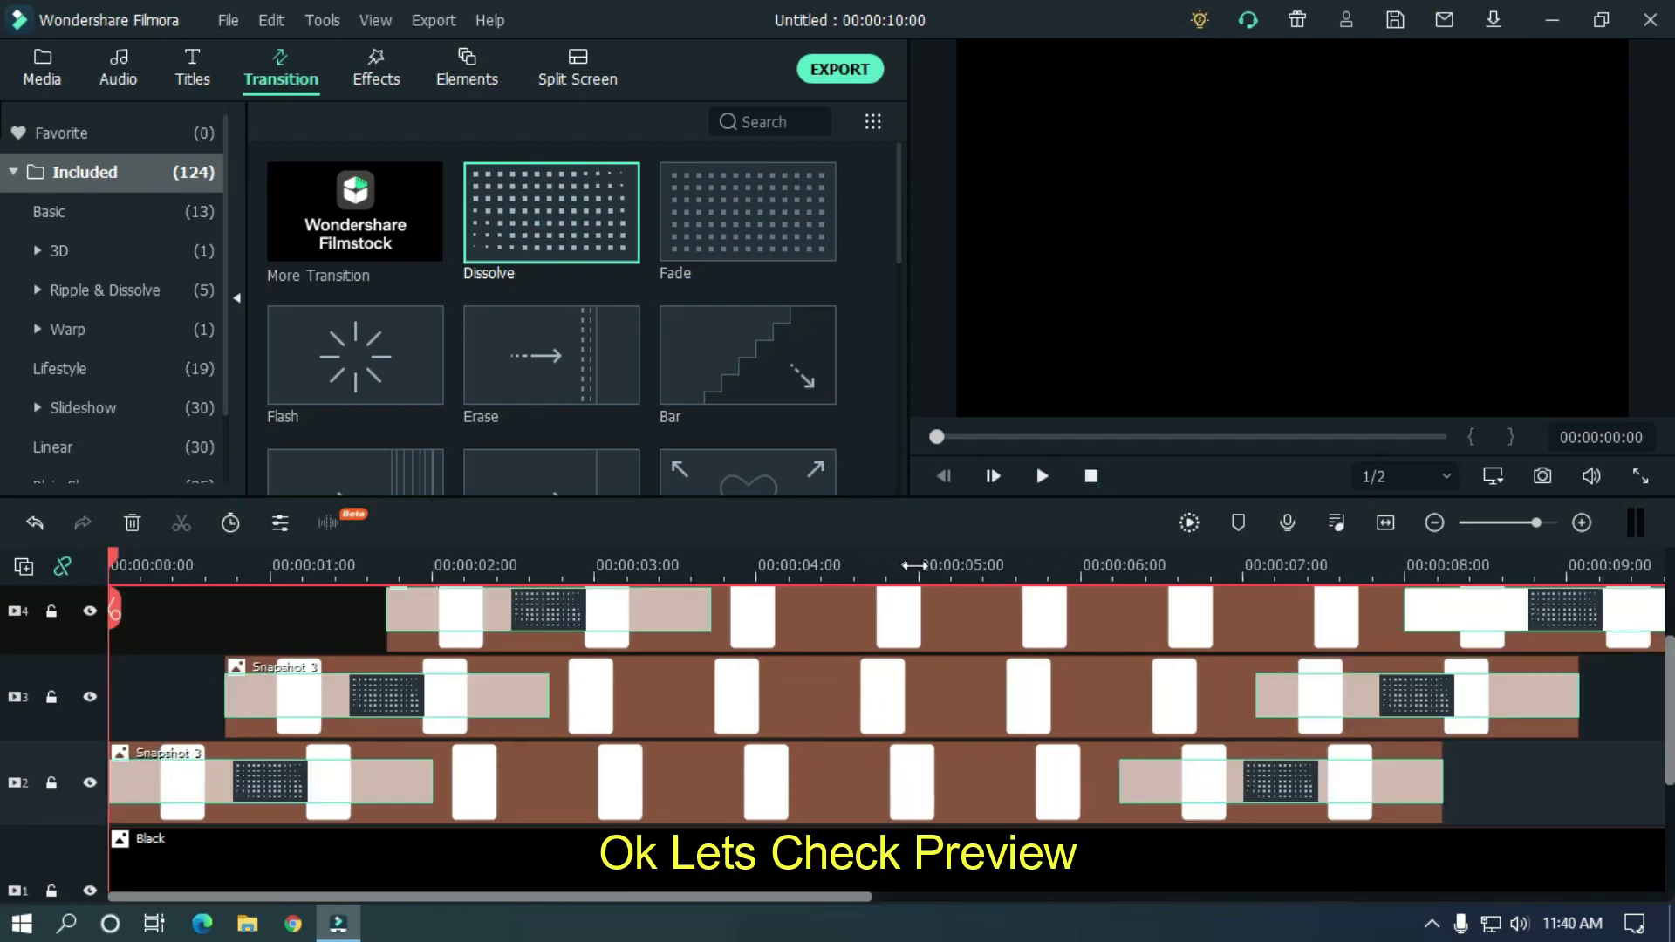
pyautogui.click(1390, 525)
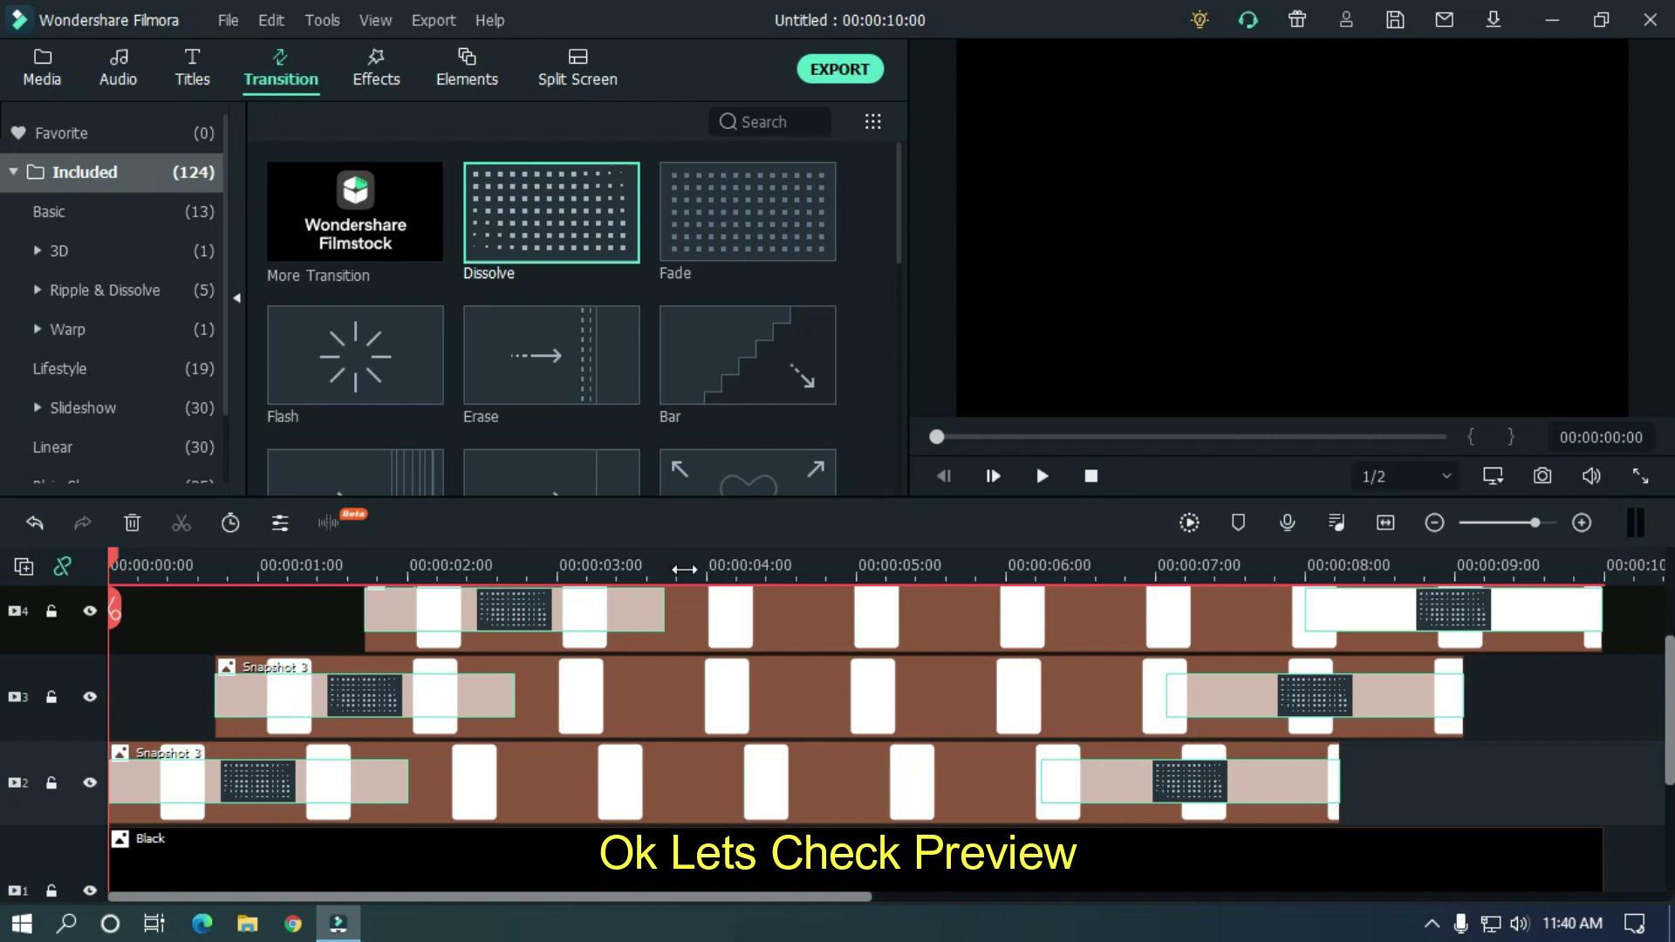
pyautogui.press('space')
pyautogui.click(1532, 771)
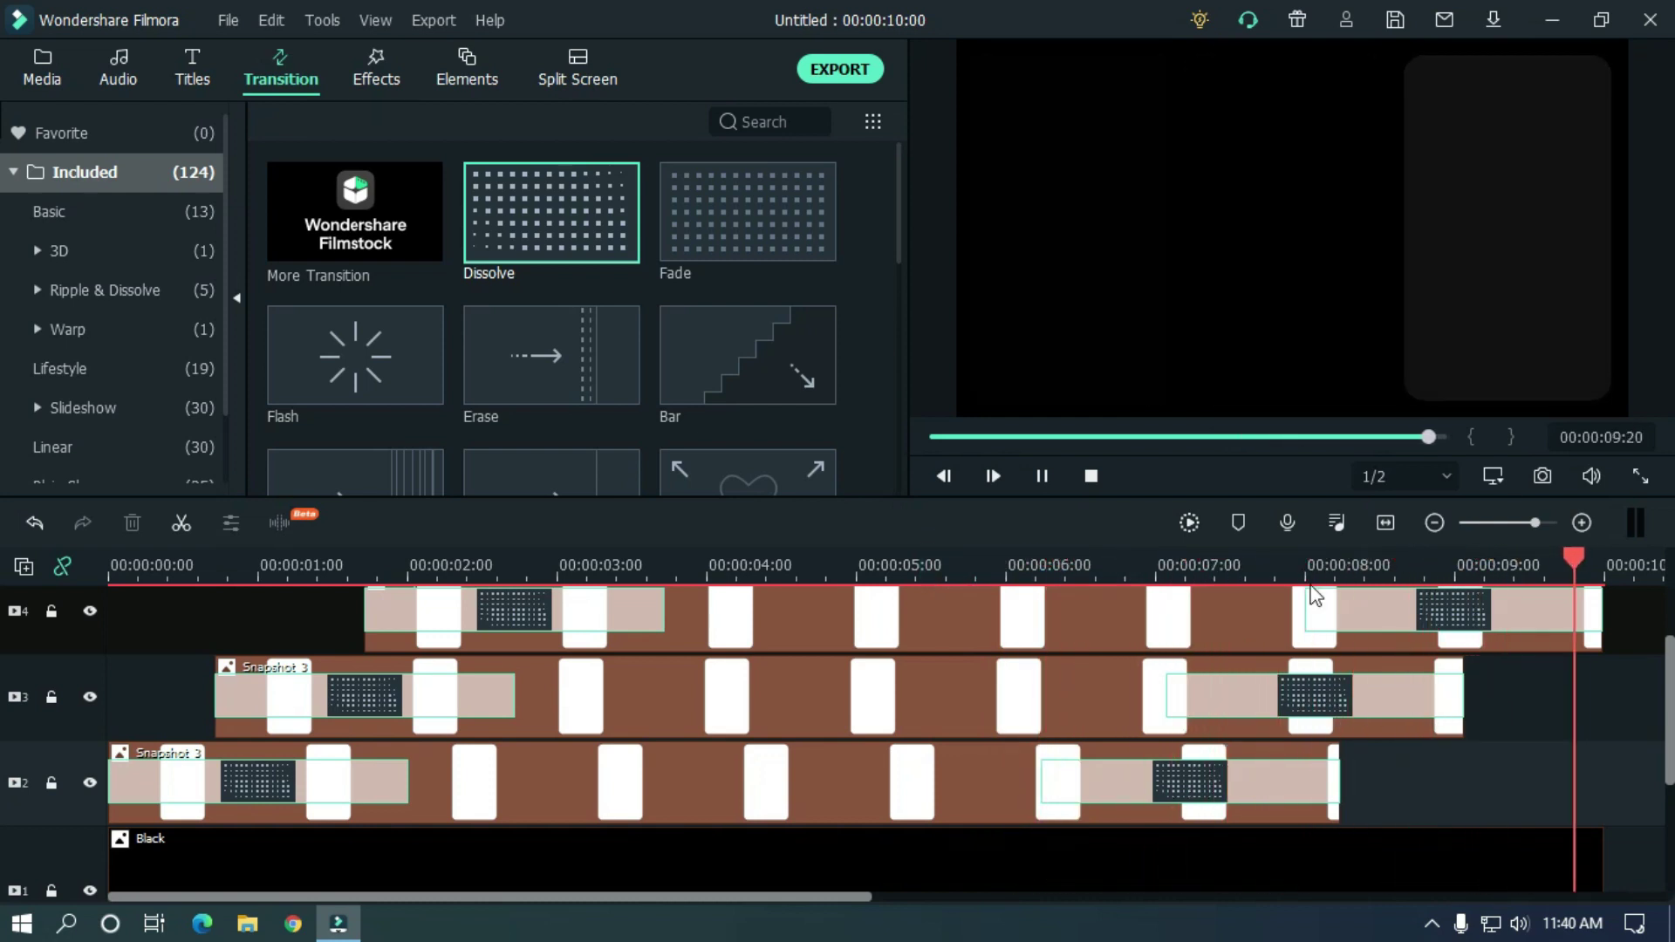
pyautogui.click(841, 70)
pyautogui.write('te')
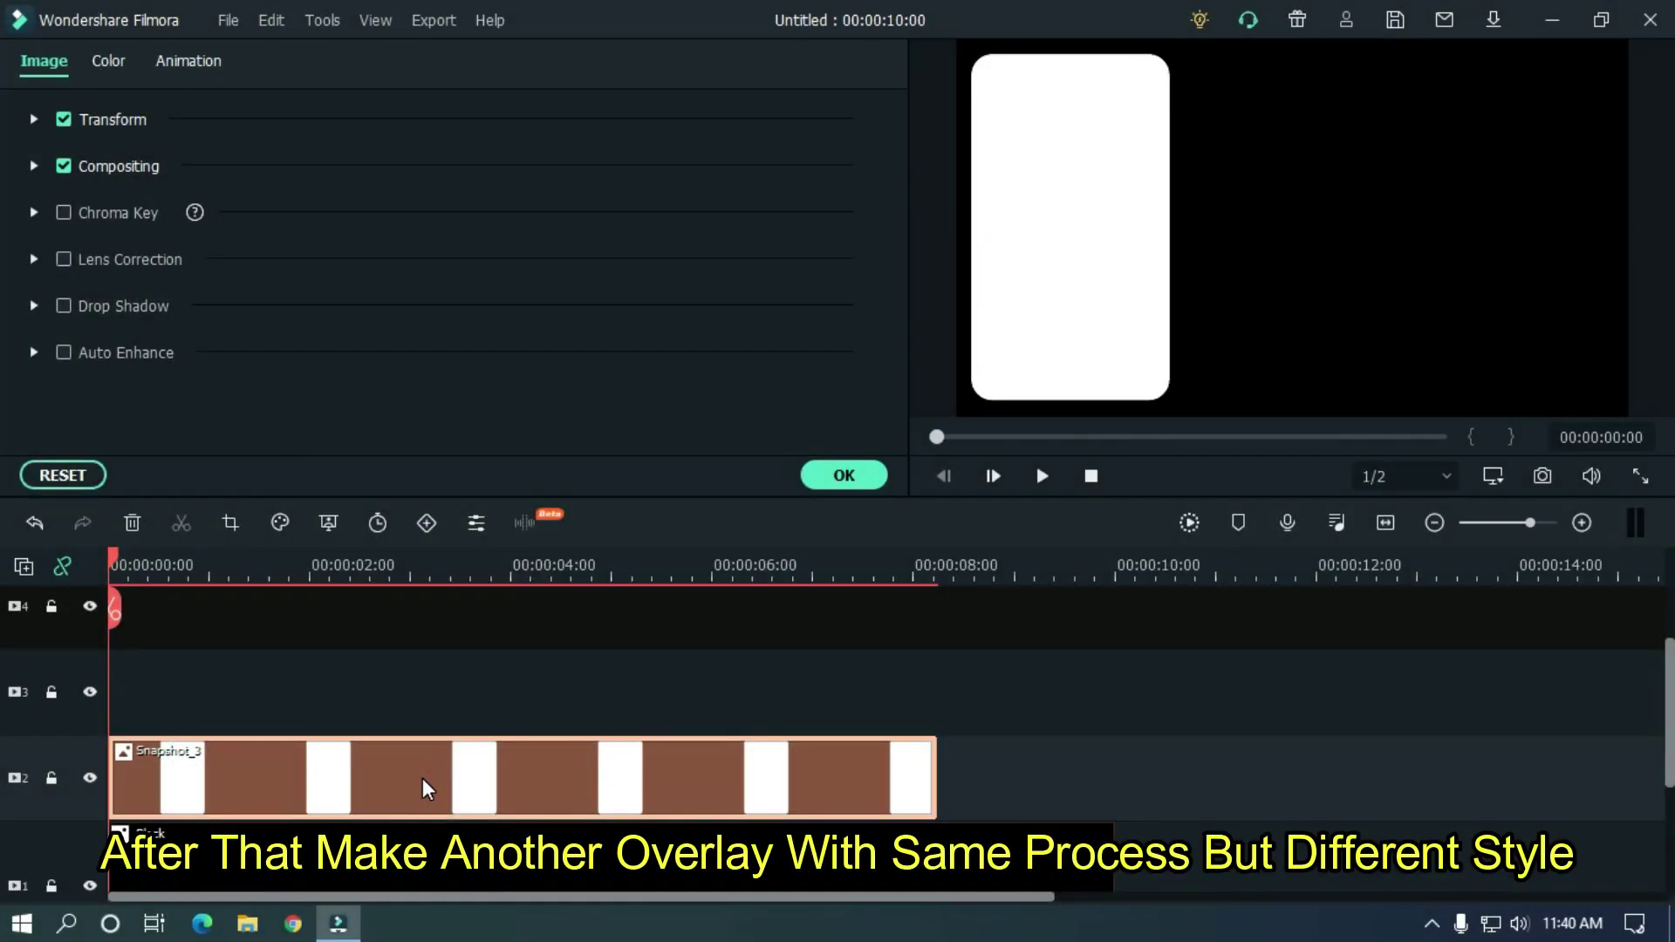
# Resize the tilted white card slightly and place a pasted copy beside it
pyautogui.click(422, 785)
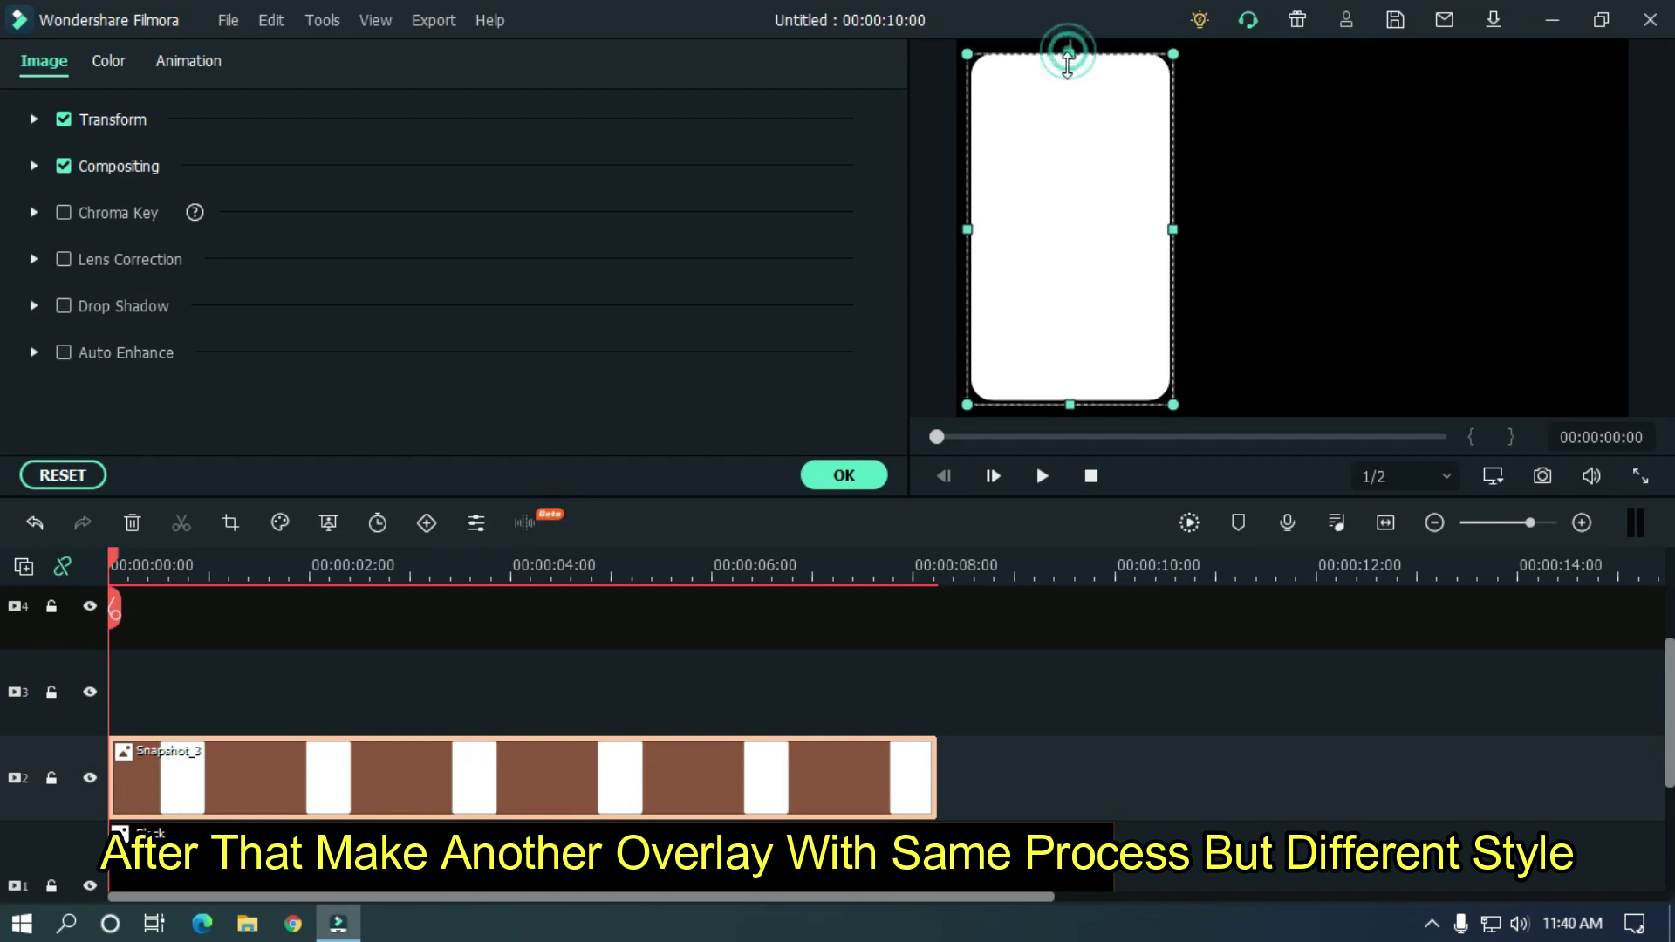
pyautogui.moveTo(1071, 96)
pyautogui.mouseDown()
pyautogui.moveTo(1035, 45)
pyautogui.moveTo(965, 67)
pyautogui.moveTo(1219, 180)
pyautogui.moveTo(1032, 54)
pyautogui.moveTo(1052, 84)
pyautogui.mouseUp()
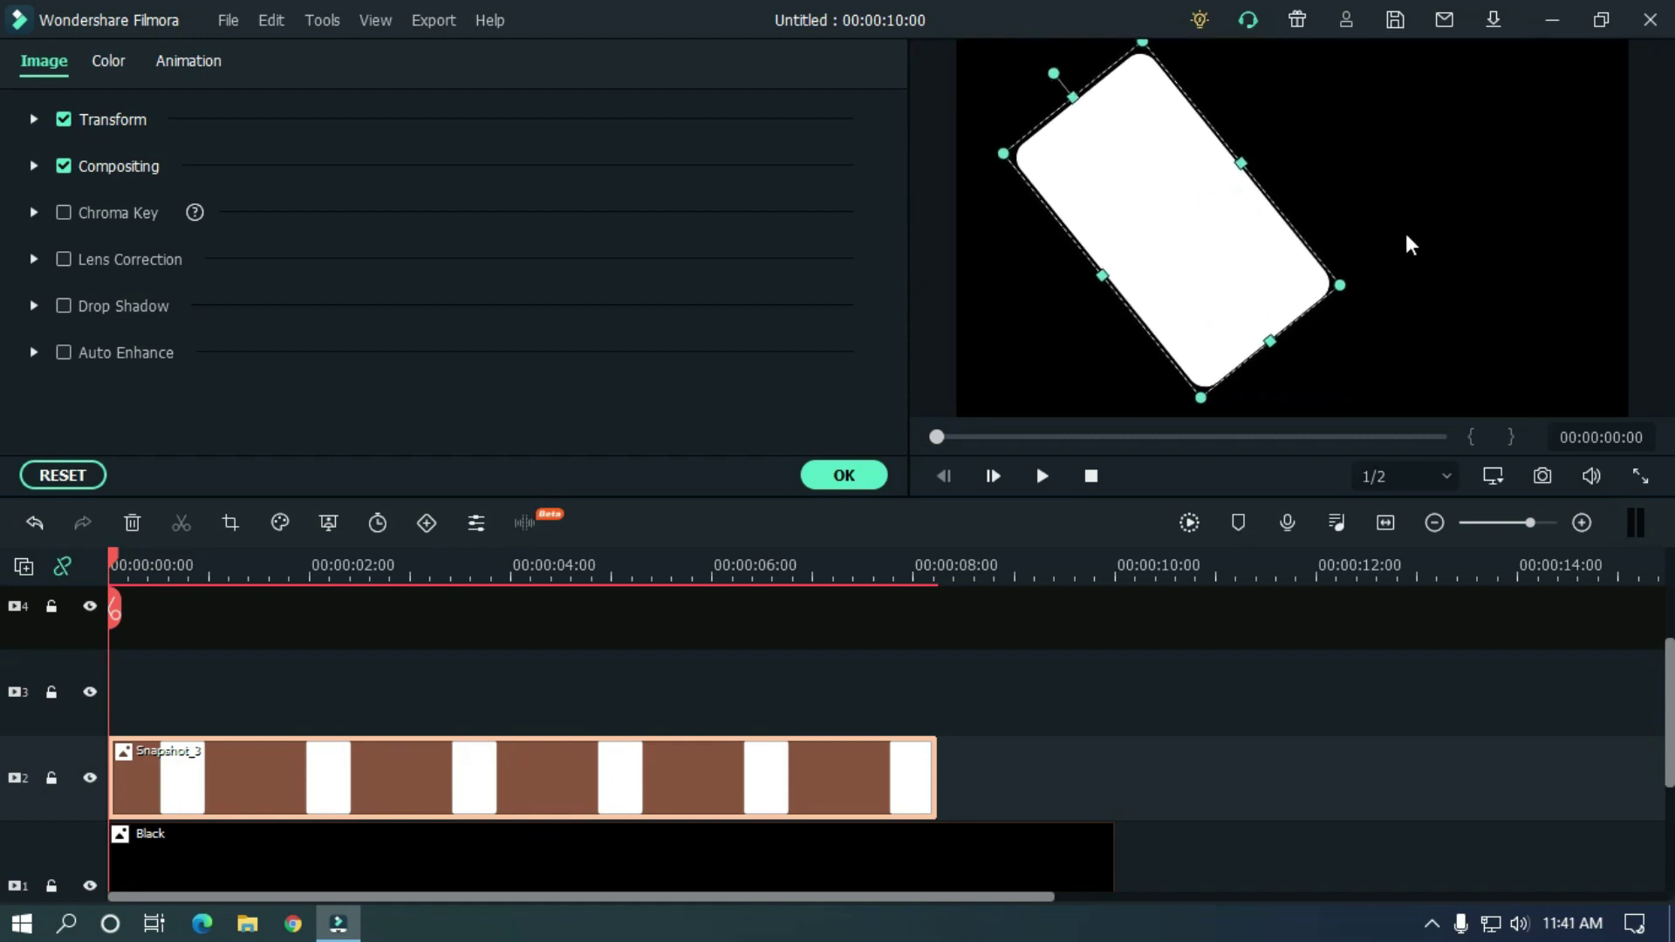
pyautogui.hotkey('ctrl', 'c')
pyautogui.hotkey('ctrl', 'v')
pyautogui.click(120, 567)
pyautogui.moveTo(1189, 180); pyautogui.dragTo(1426, 181)
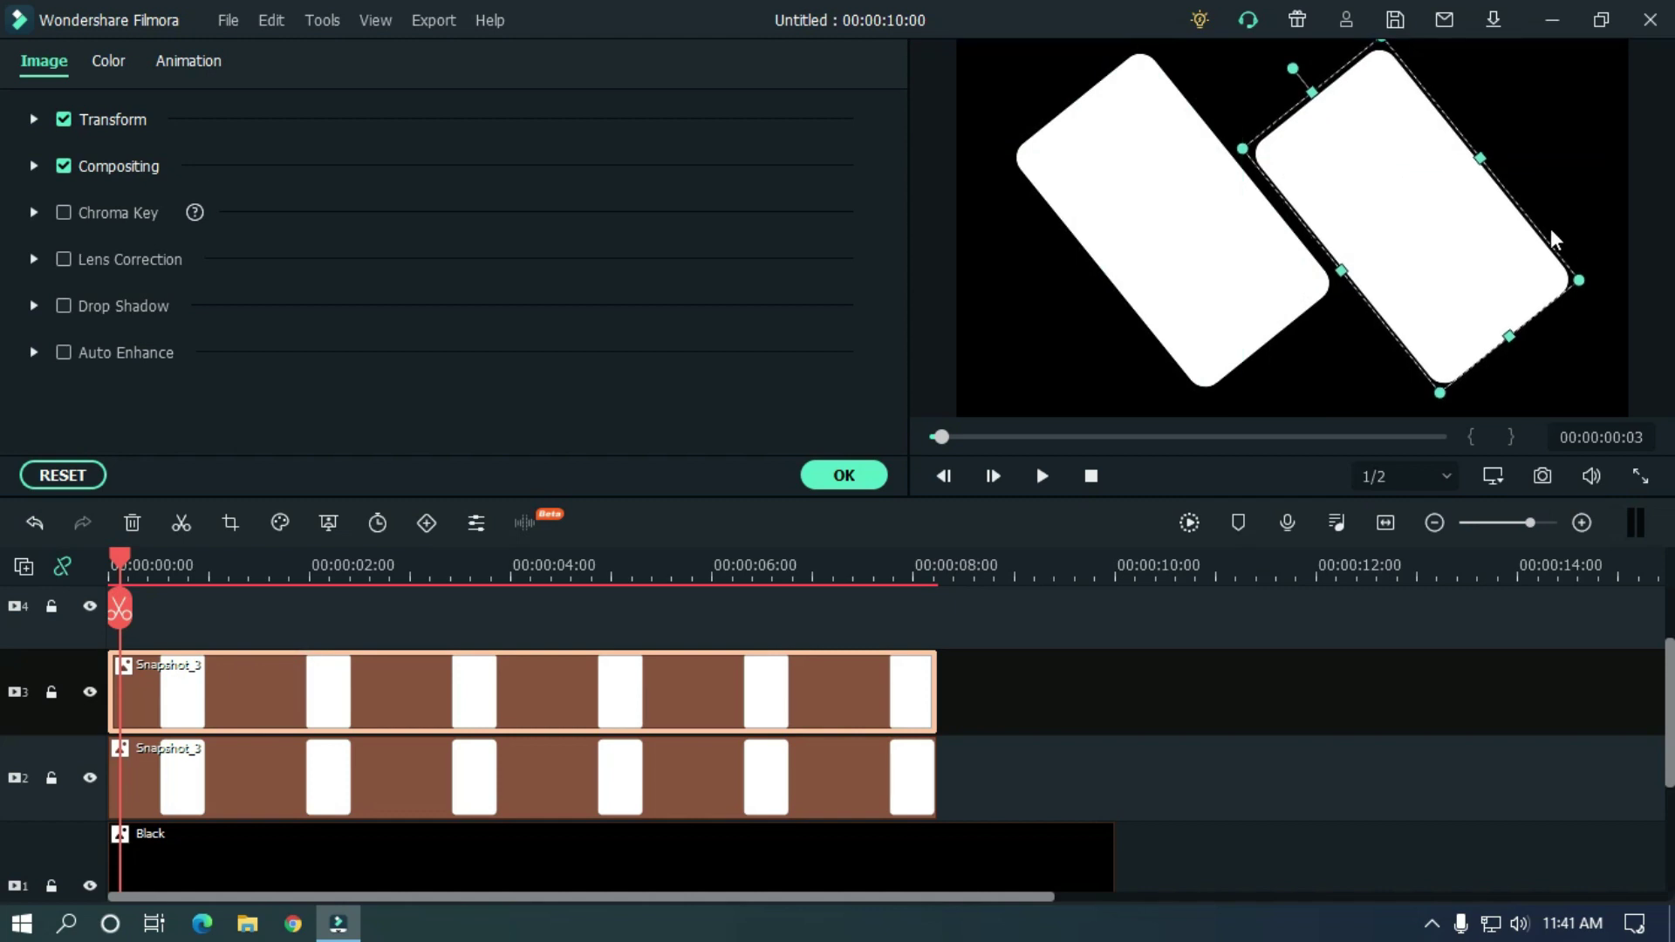
# Paste a third card and rotate it to sit below the other two
pyautogui.click(1552, 237)
pyautogui.hotkey('ctrl', 'v')
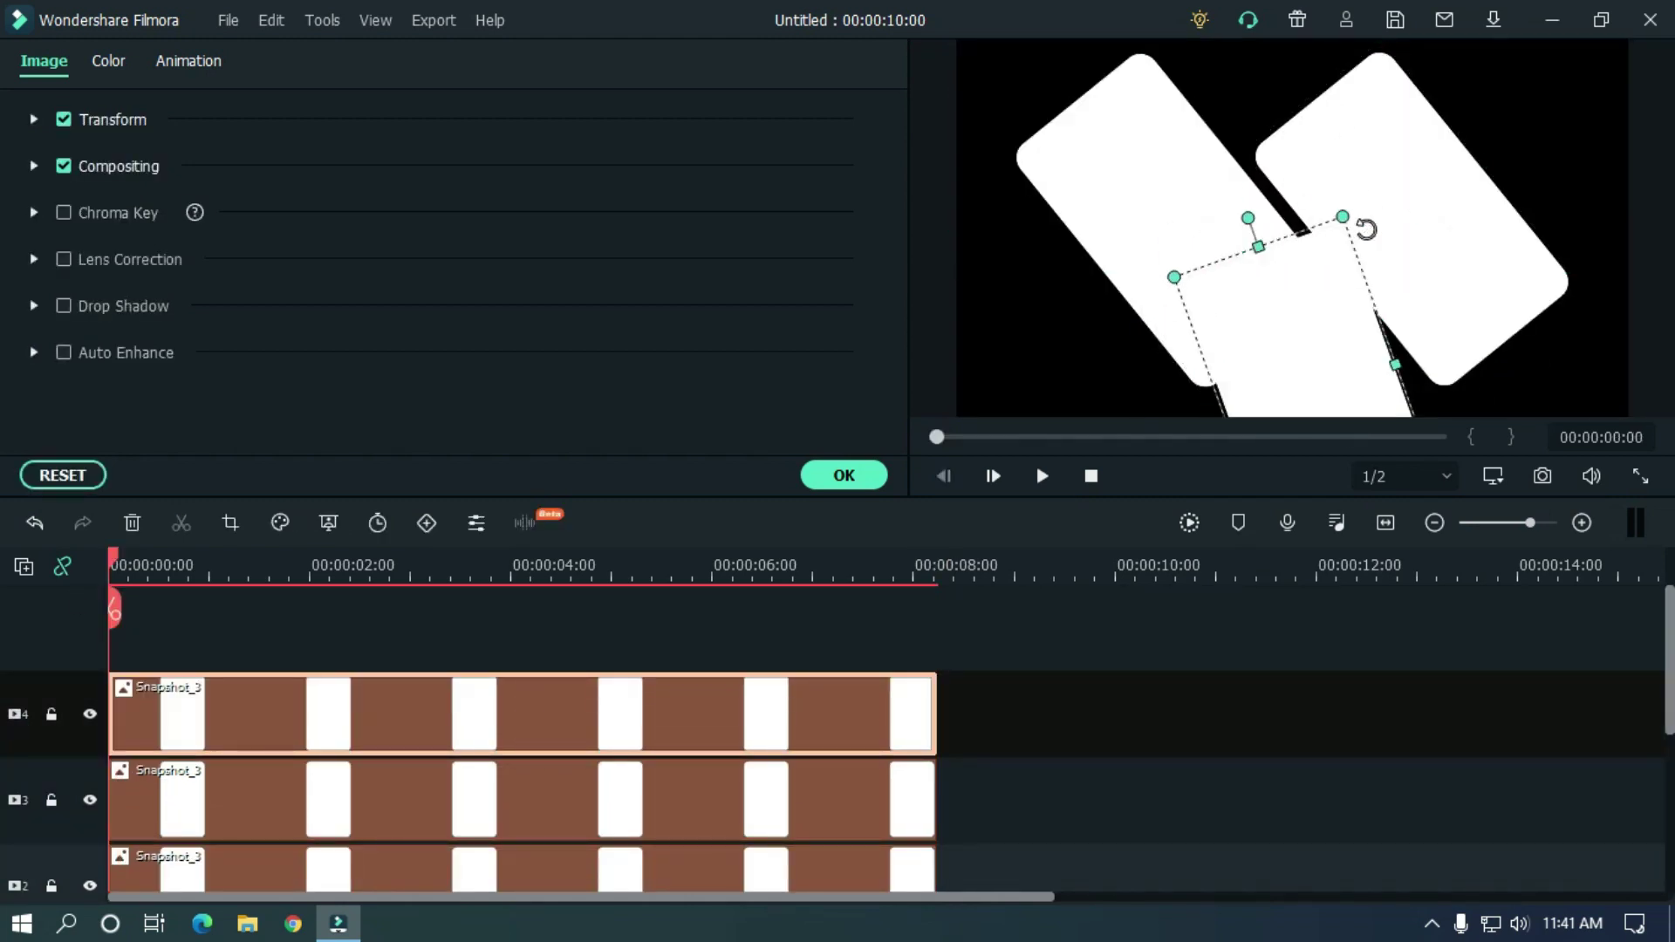
pyautogui.moveTo(1365, 229); pyautogui.dragTo(1570, 387)
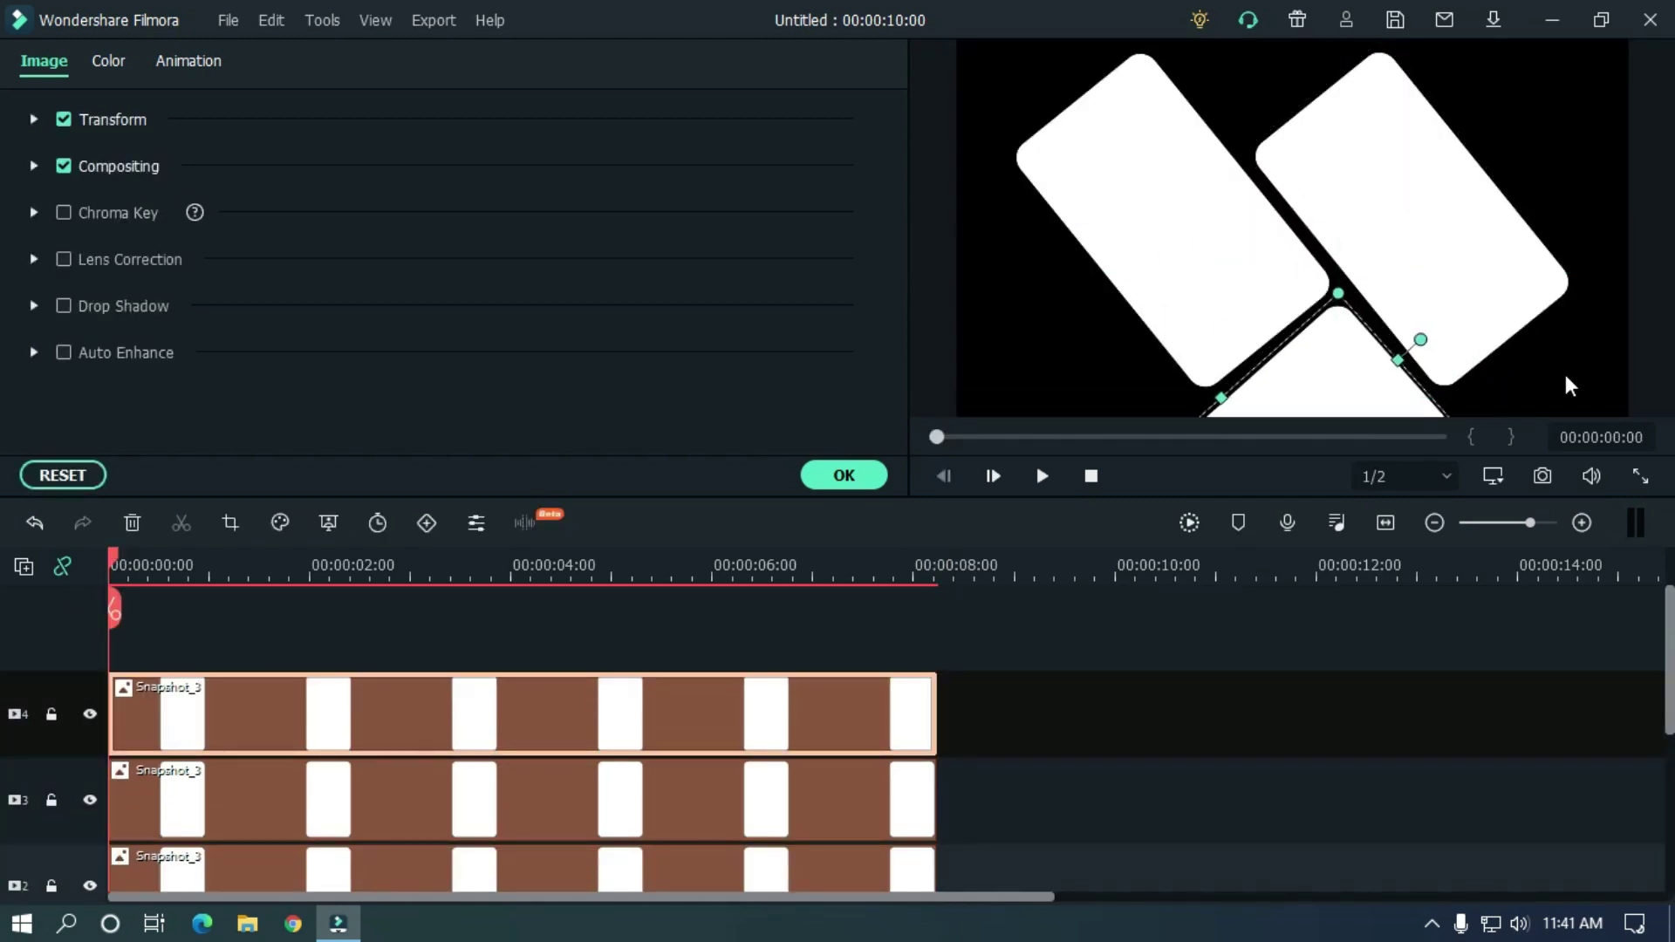
pyautogui.click(1334, 385)
# Add a new video track and paste a fourth card at the frame's left edge
pyautogui.click(1514, 373)
pyautogui.click(1311, 390)
pyautogui.hotkey('ctrl', 'v')
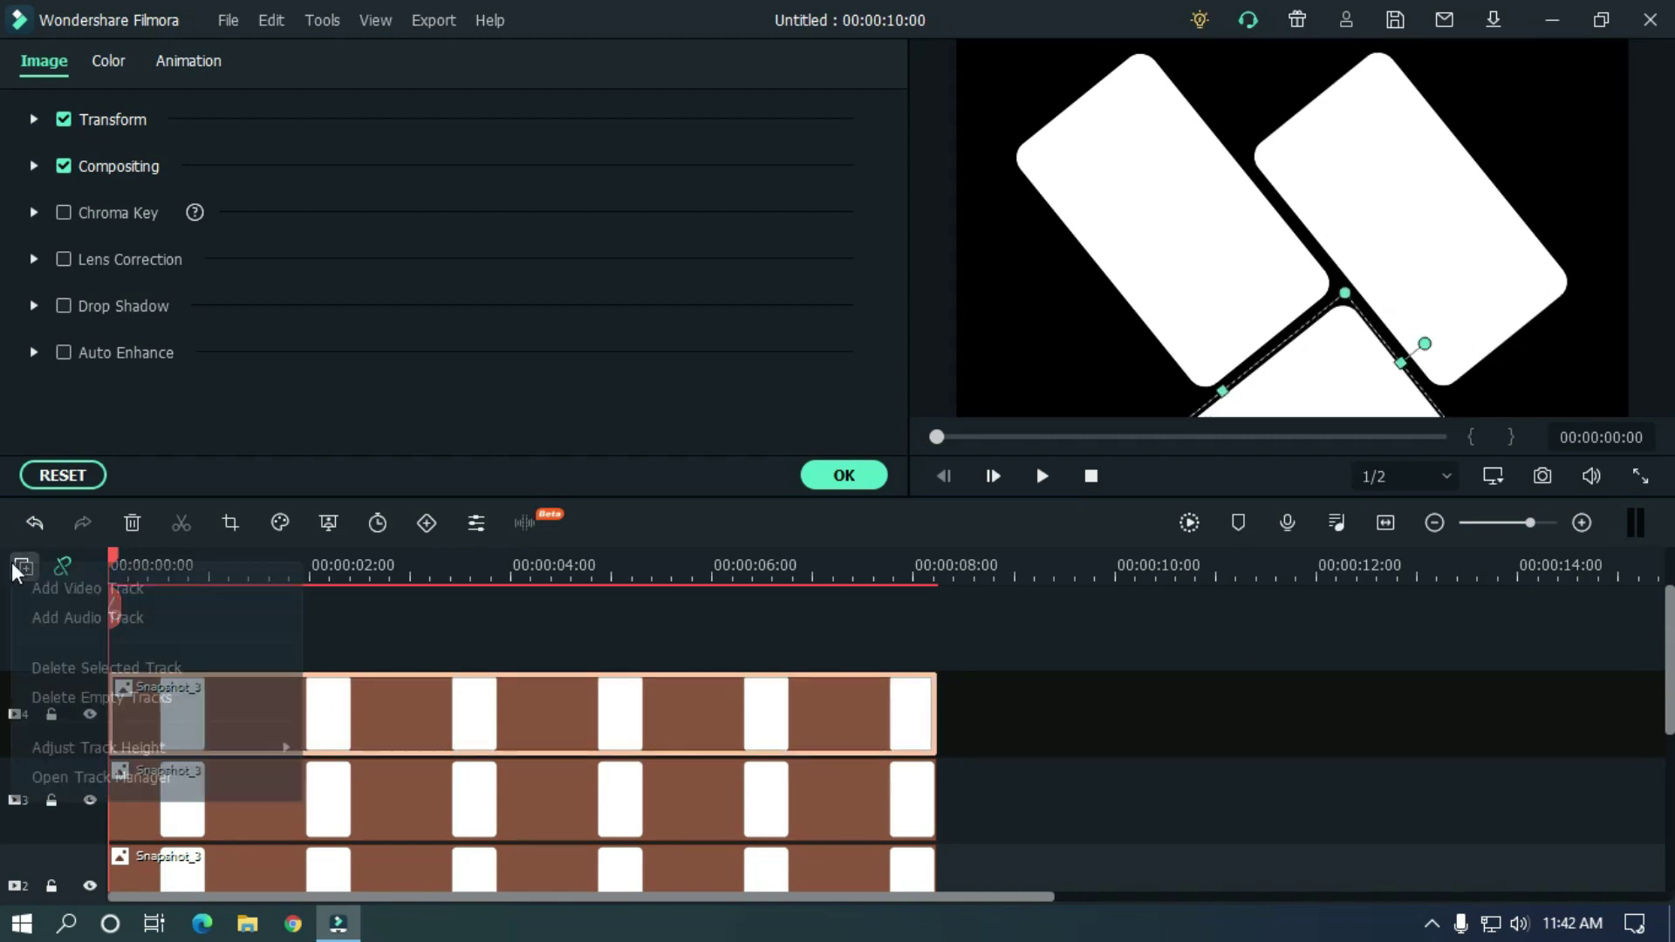
pyautogui.moveTo(1309, 384); pyautogui.dragTo(1059, 344)
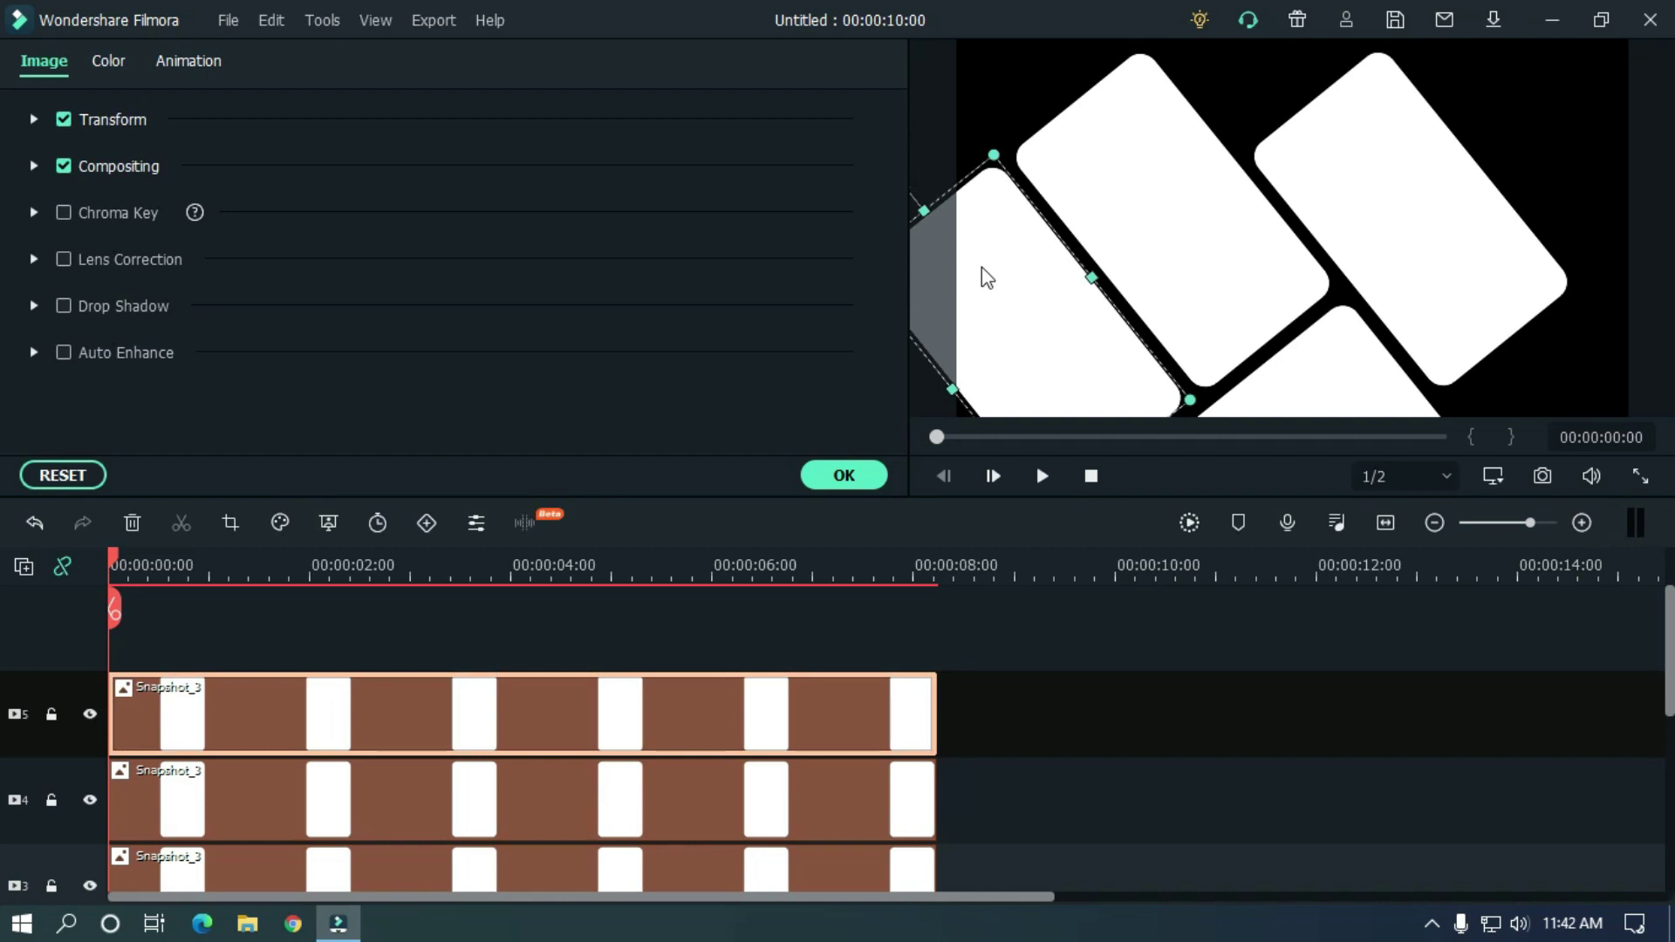
pyautogui.click(1066, 399)
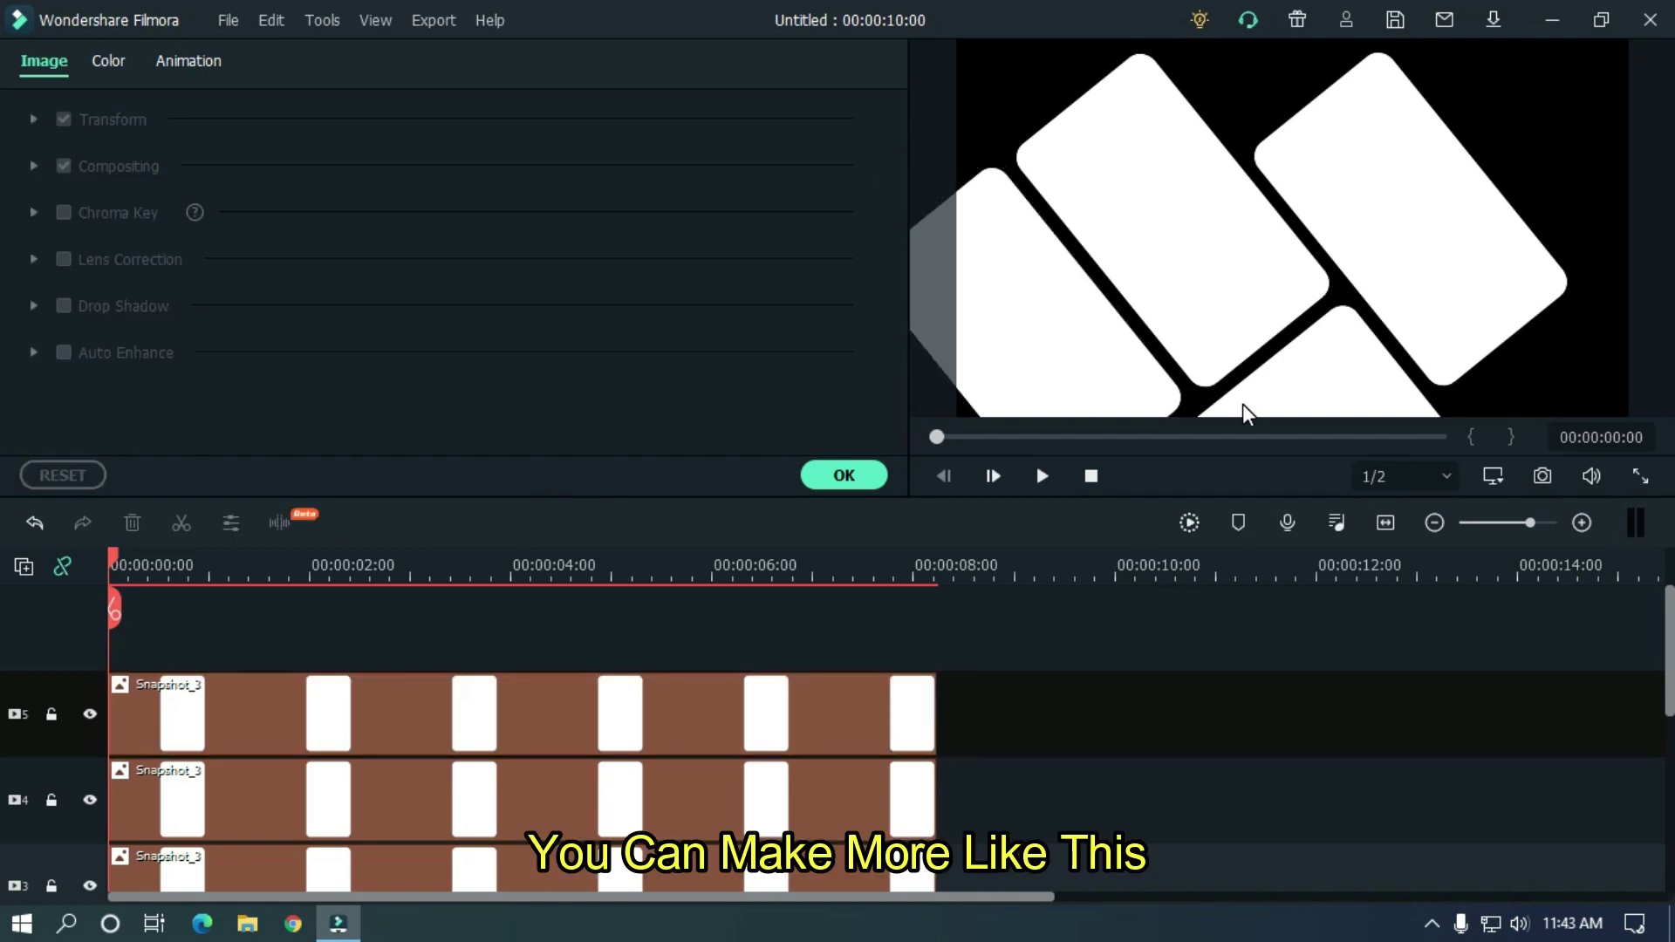
pyautogui.click(1280, 384)
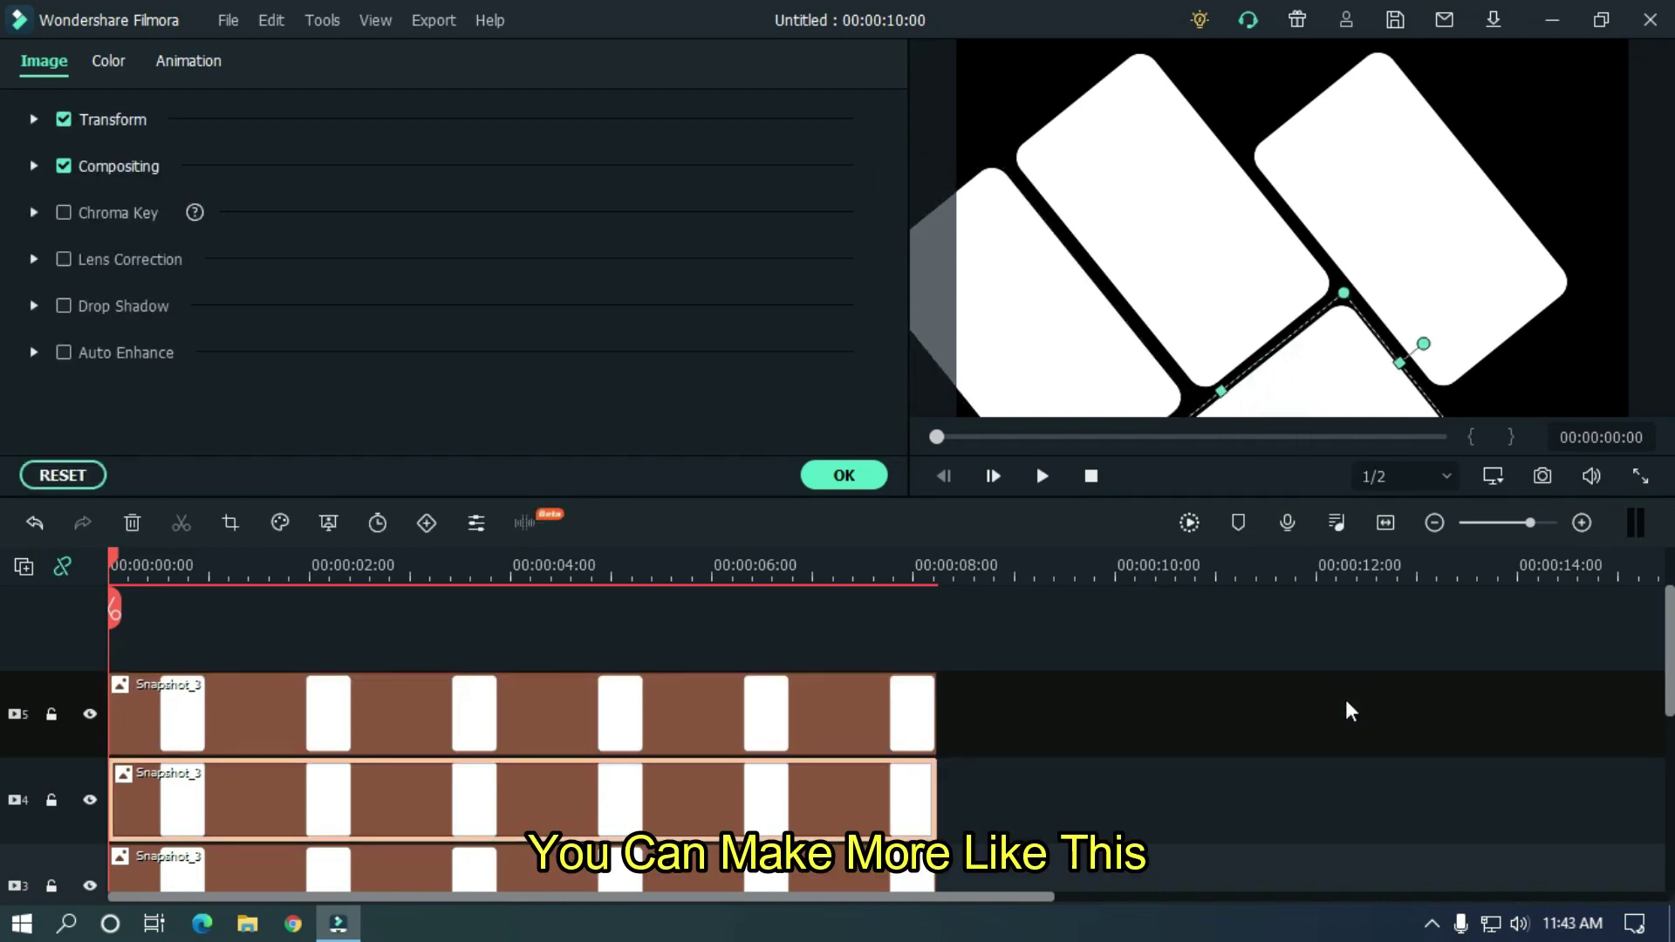
pyautogui.click(1369, 845)
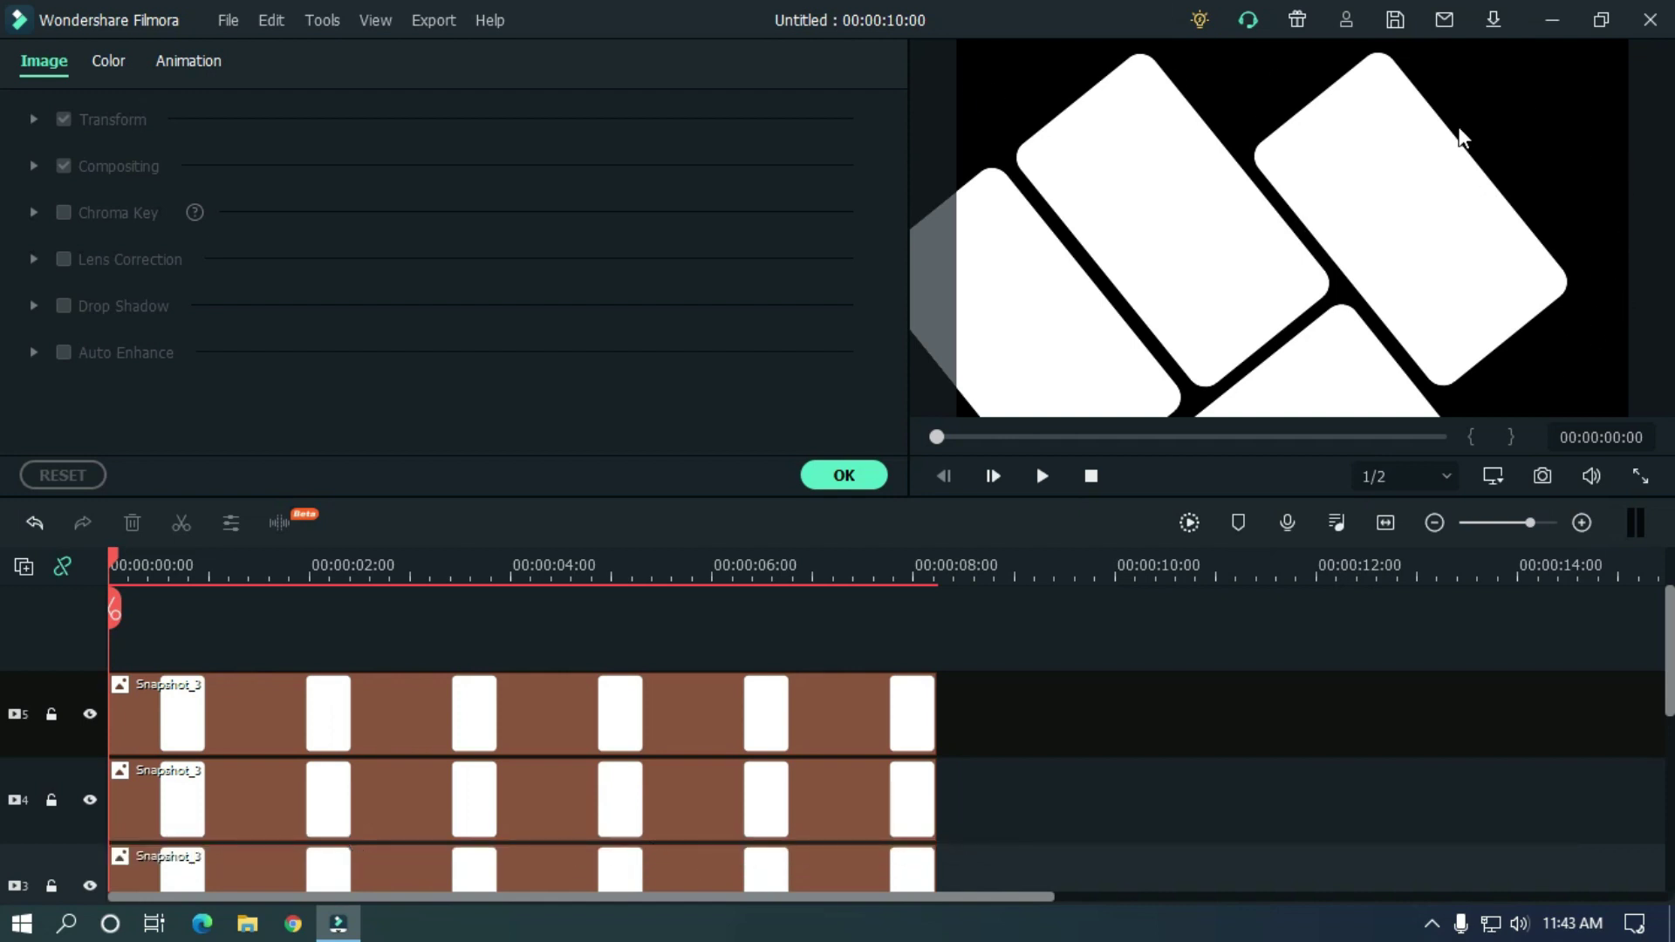
# Import the two pexels-cottonbro videos into the media library
pyautogui.click(846, 475)
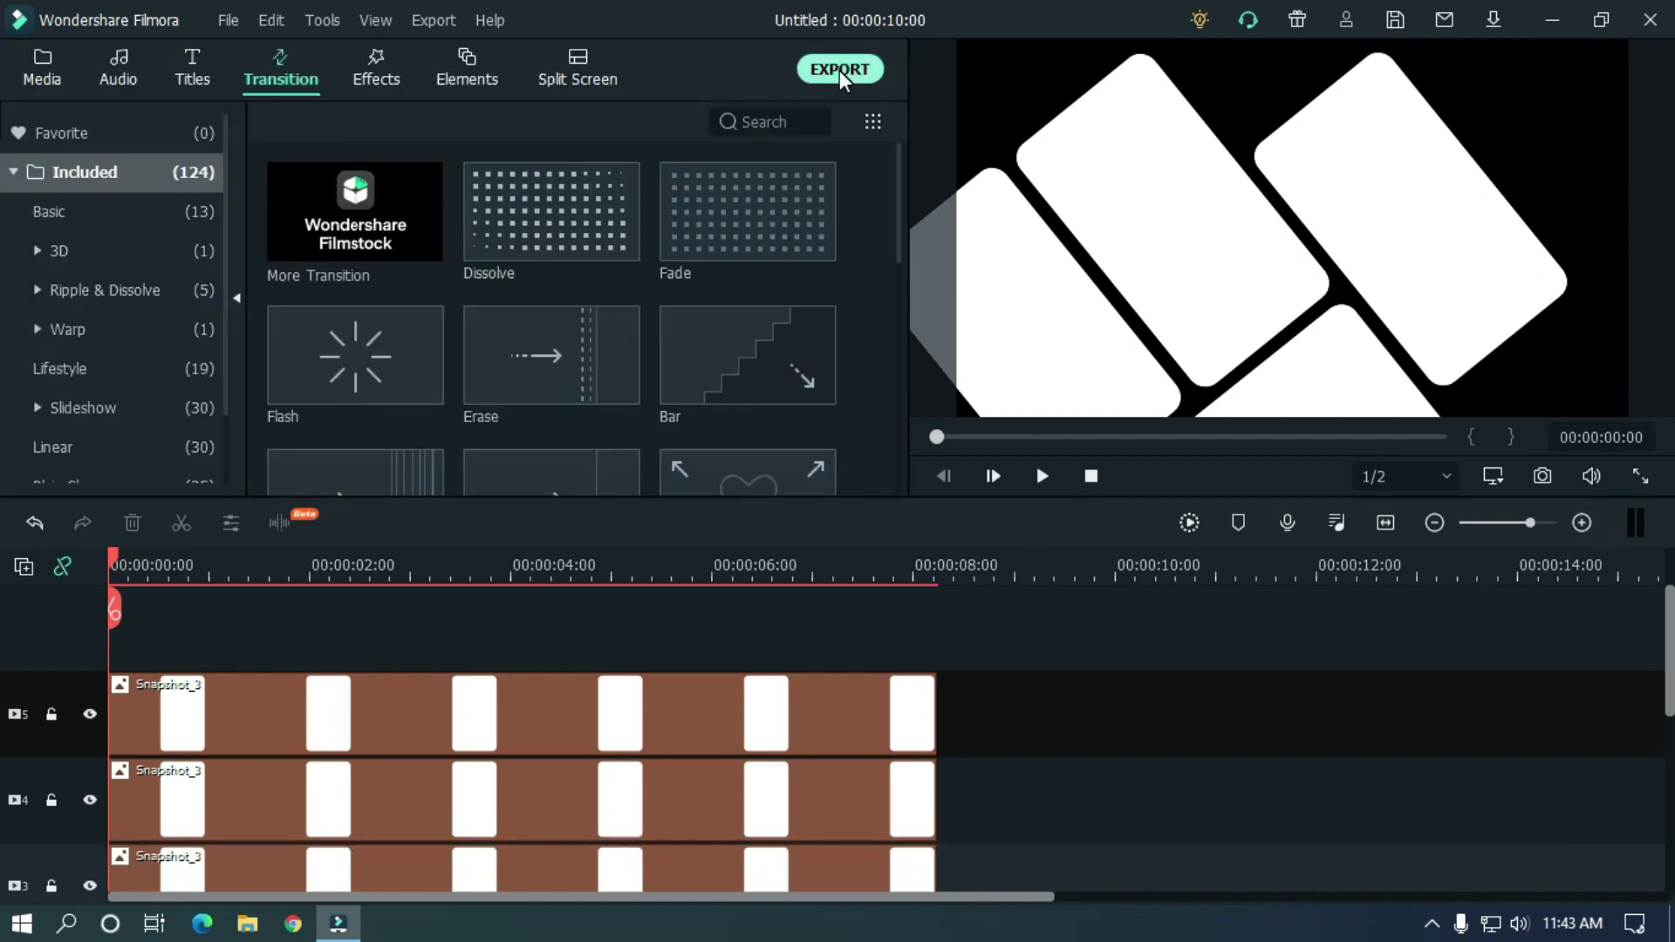
pyautogui.click(842, 68)
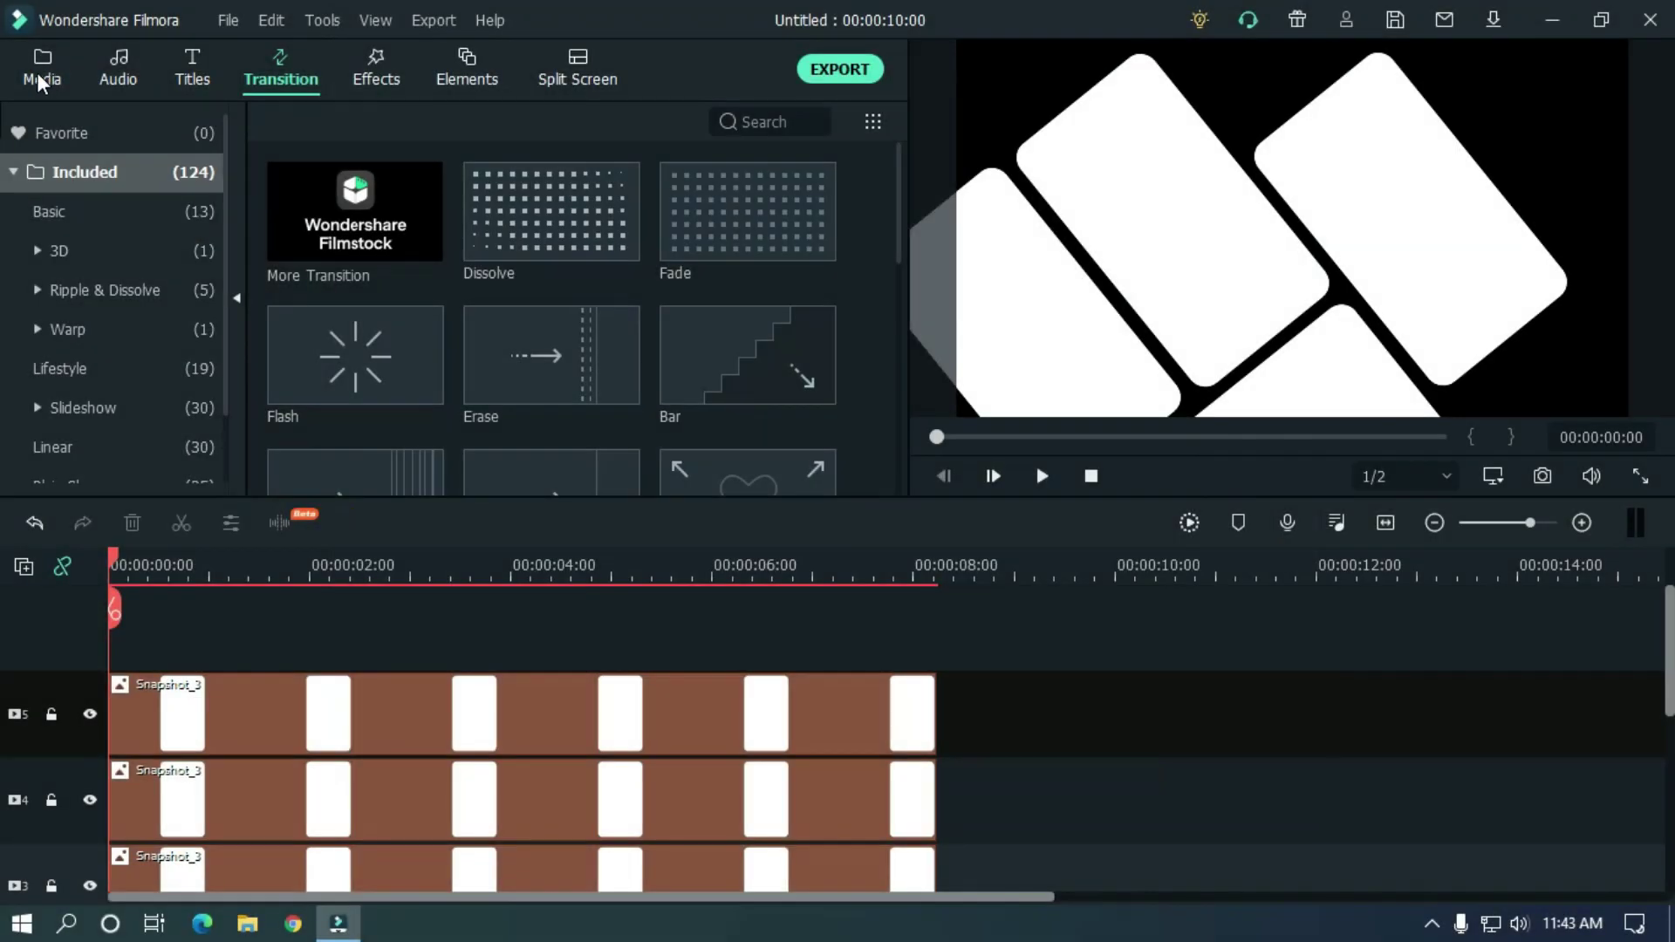
pyautogui.click(39, 71)
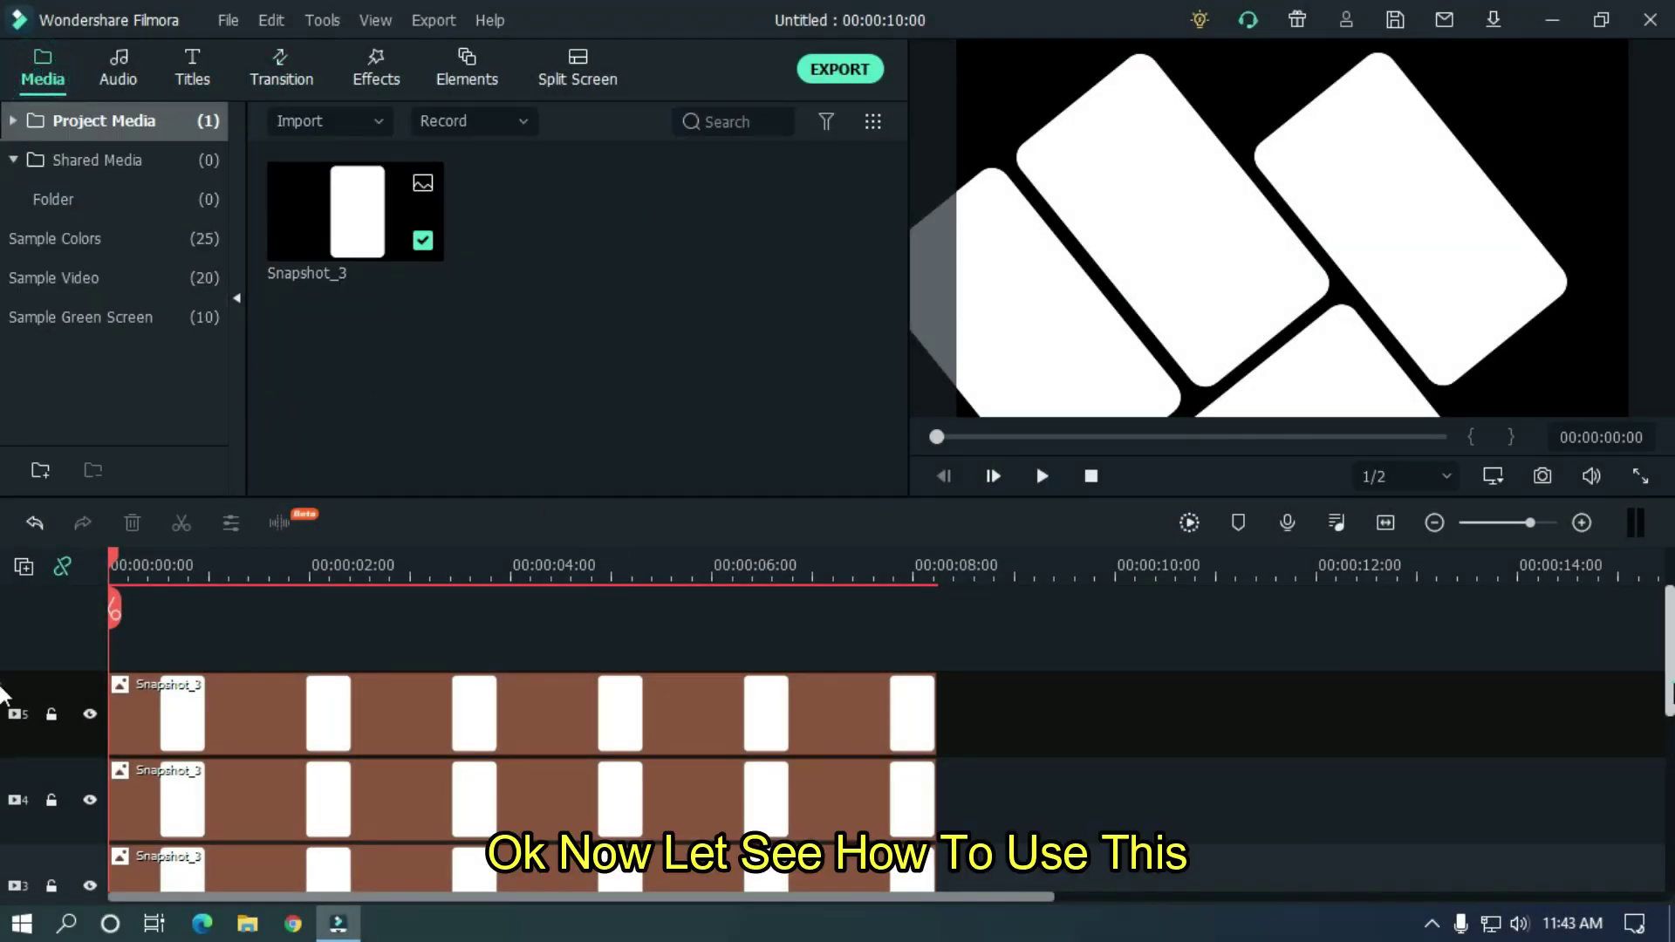
pyautogui.doubleClick(551, 314)
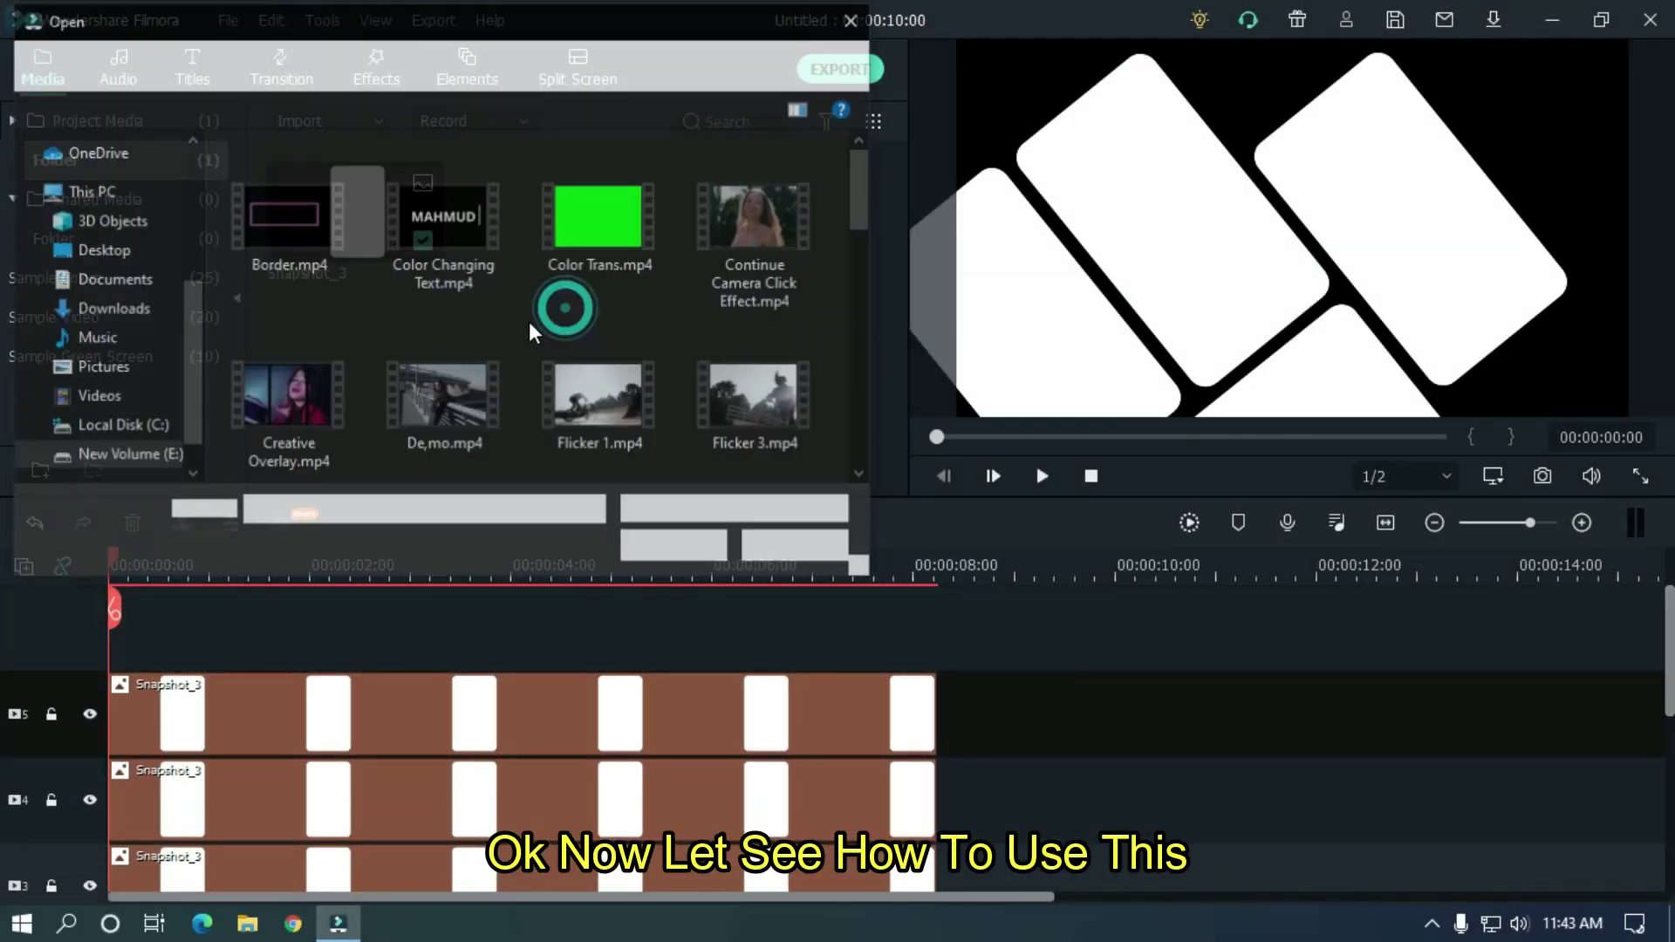
pyautogui.click(105, 170)
pyautogui.doubleClick(232, 209)
pyautogui.moveTo(864, 157); pyautogui.dragTo(871, 356)
pyautogui.click(444, 341)
pyautogui.keyDown('ctrl'); pyautogui.click(333, 312); pyautogui.keyUp('ctrl')
pyautogui.press('Return')
# Import the Tem 1 and temp 2 templates from Tutorial Video, then delete all timeline clips
pyautogui.doubleClick(492, 441)
pyautogui.click(122, 289)
pyautogui.doubleClick(801, 286)
pyautogui.scroll(-2, 1134, 767)
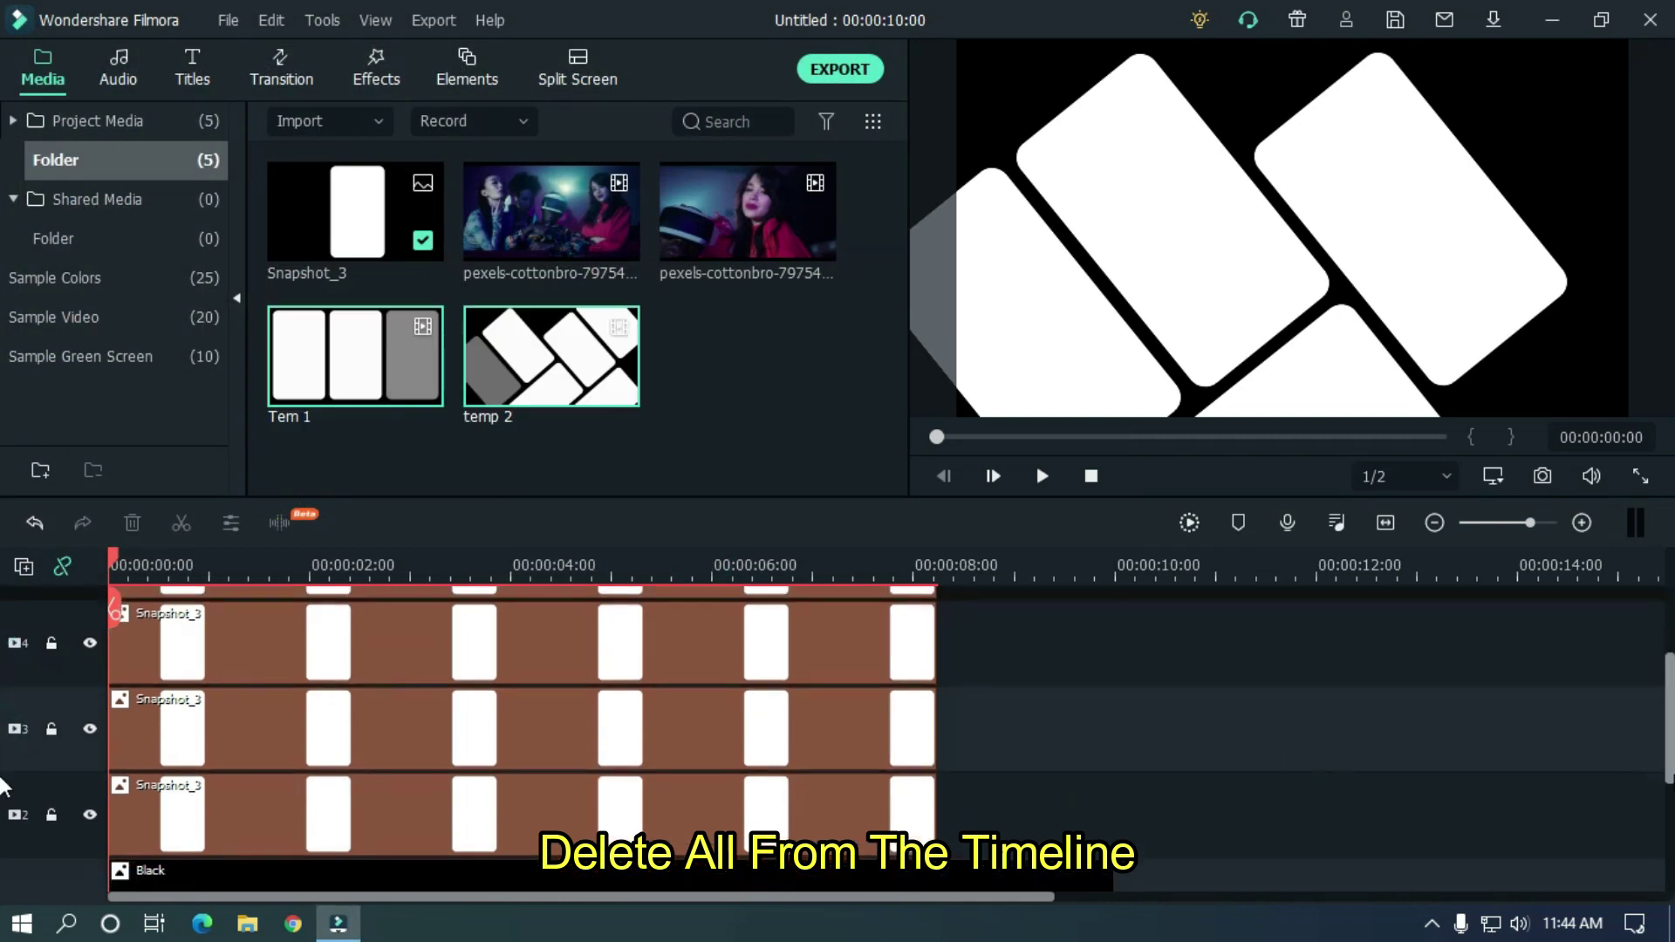
pyautogui.hotkey('ctrl', 'a')
pyautogui.press('Delete')
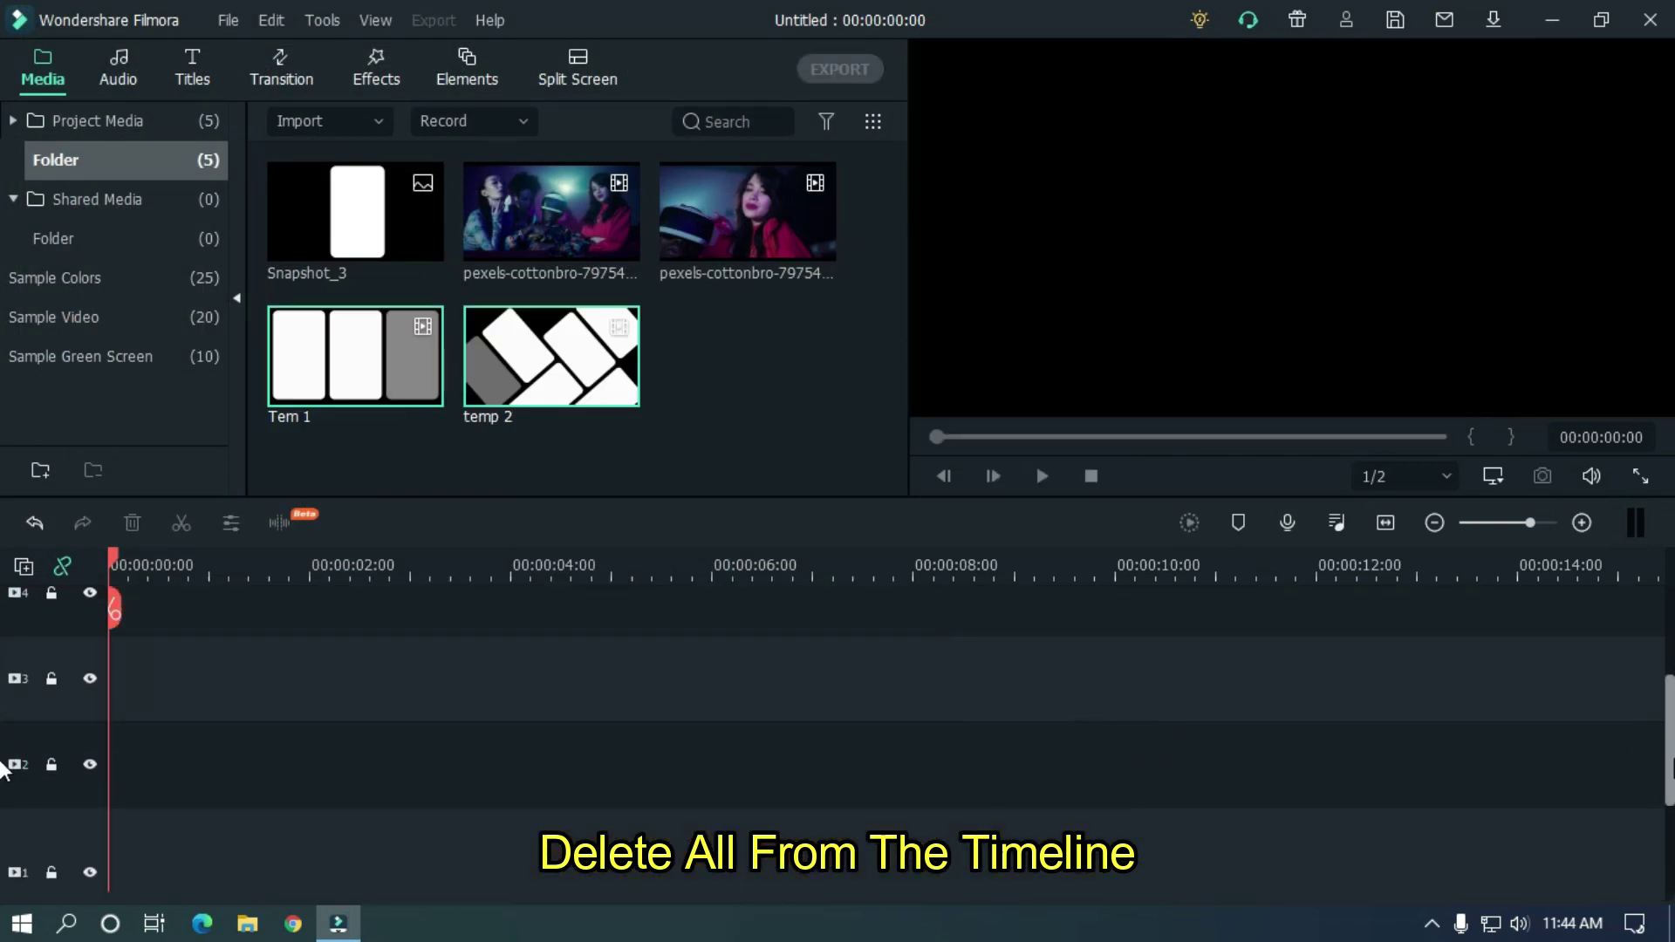
# Put a pexels video on track 1 at 1920 x 1080 25fps, cropped to fit
pyautogui.moveTo(739, 209); pyautogui.dragTo(92, 800)
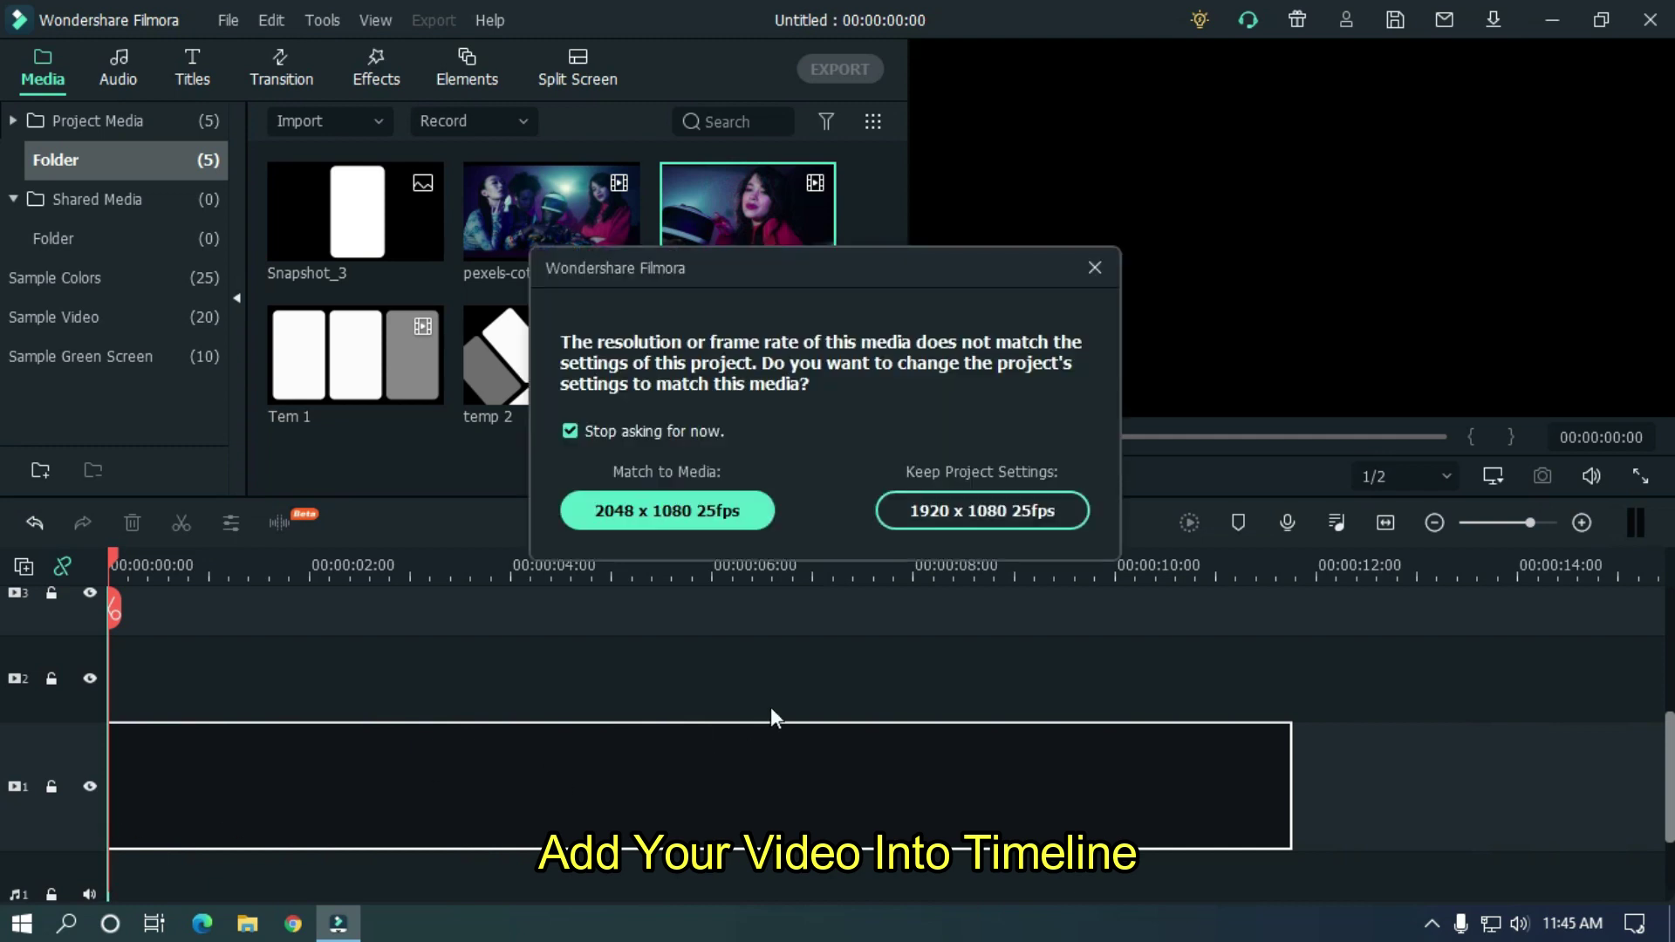
pyautogui.click(1004, 520)
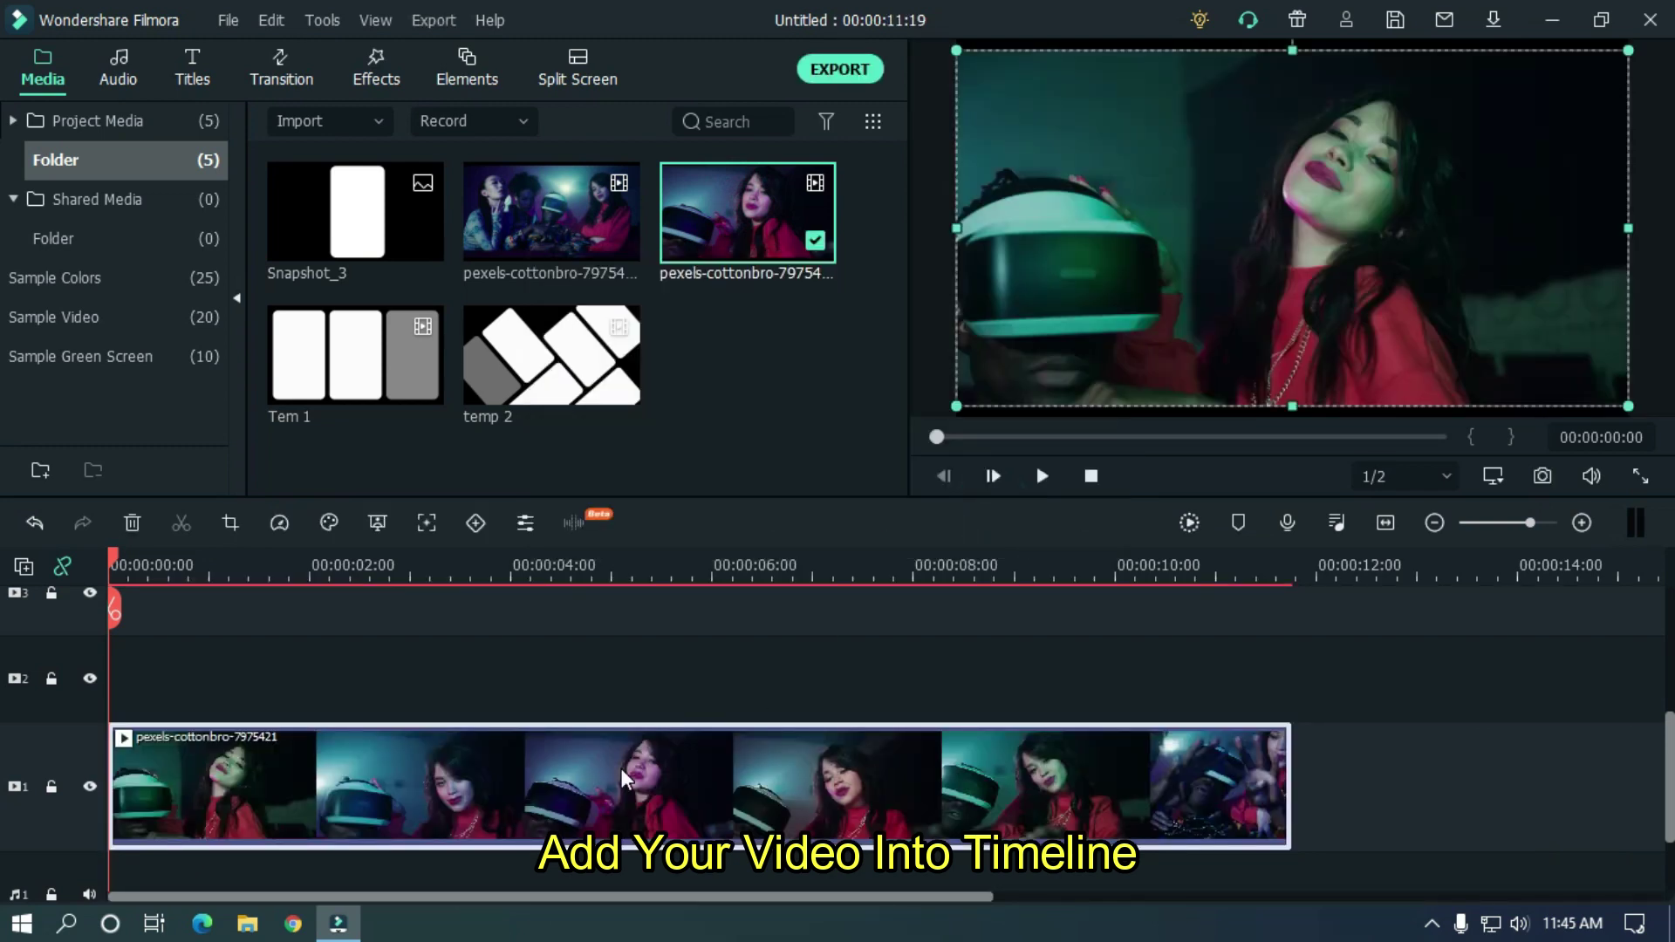
pyautogui.rightClick(623, 775)
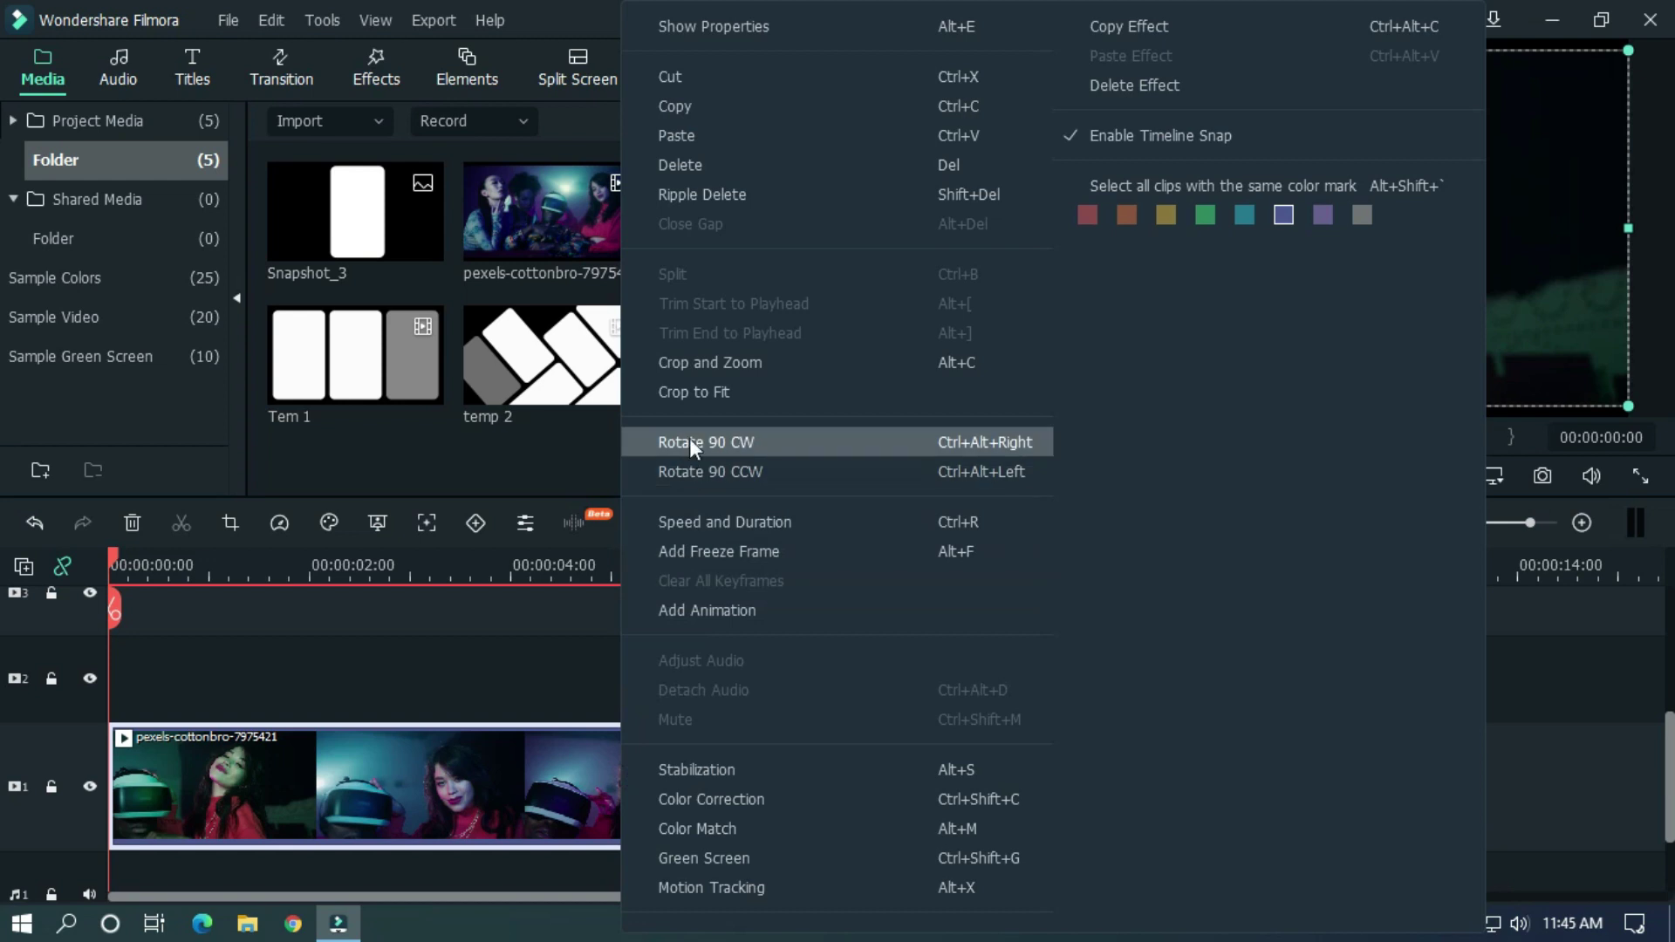
pyautogui.click(704, 390)
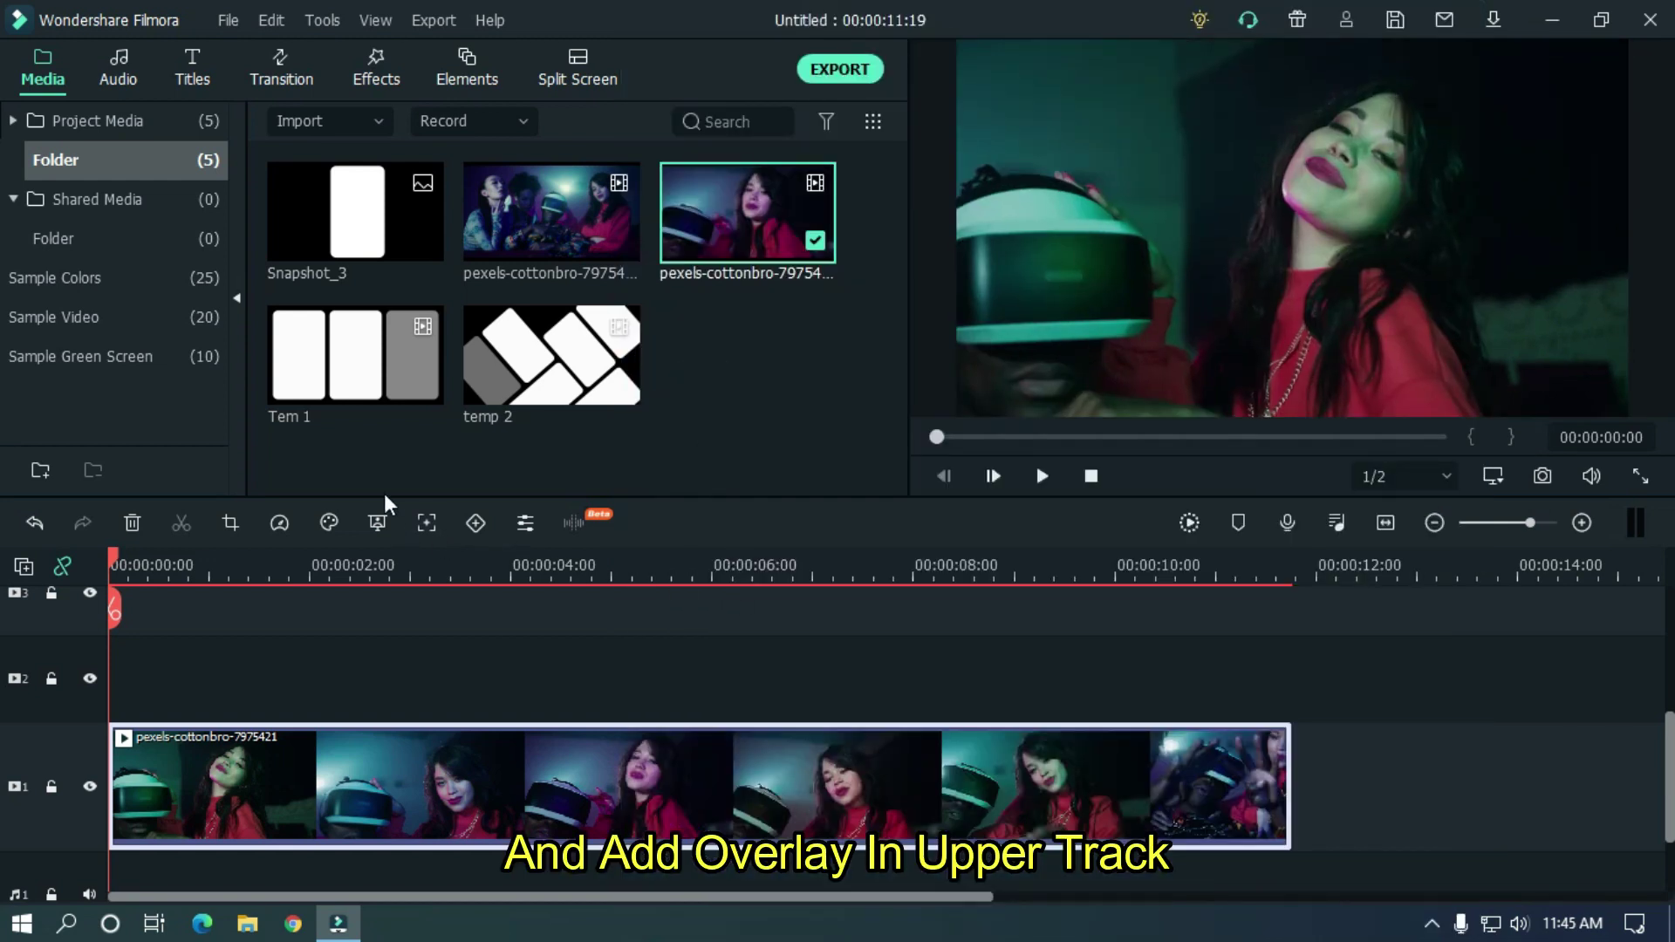
# Lay Tem 1 on track 2 and set its blending mode to Darken
pyautogui.moveTo(425, 430); pyautogui.dragTo(118, 671)
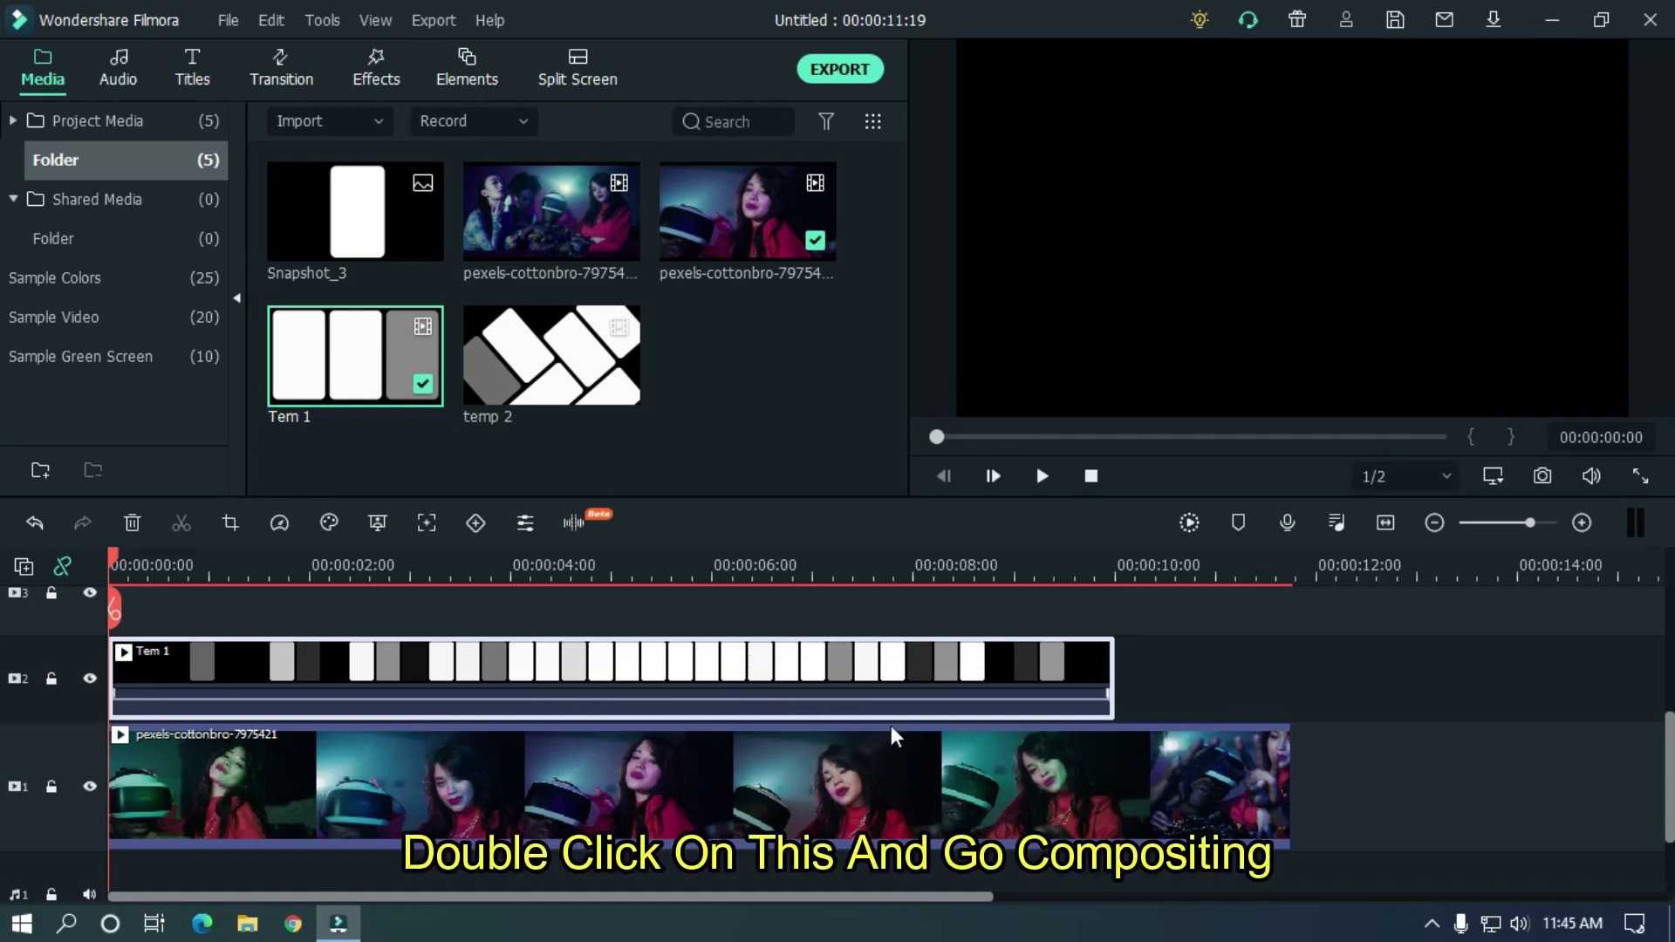
pyautogui.doubleClick(494, 670)
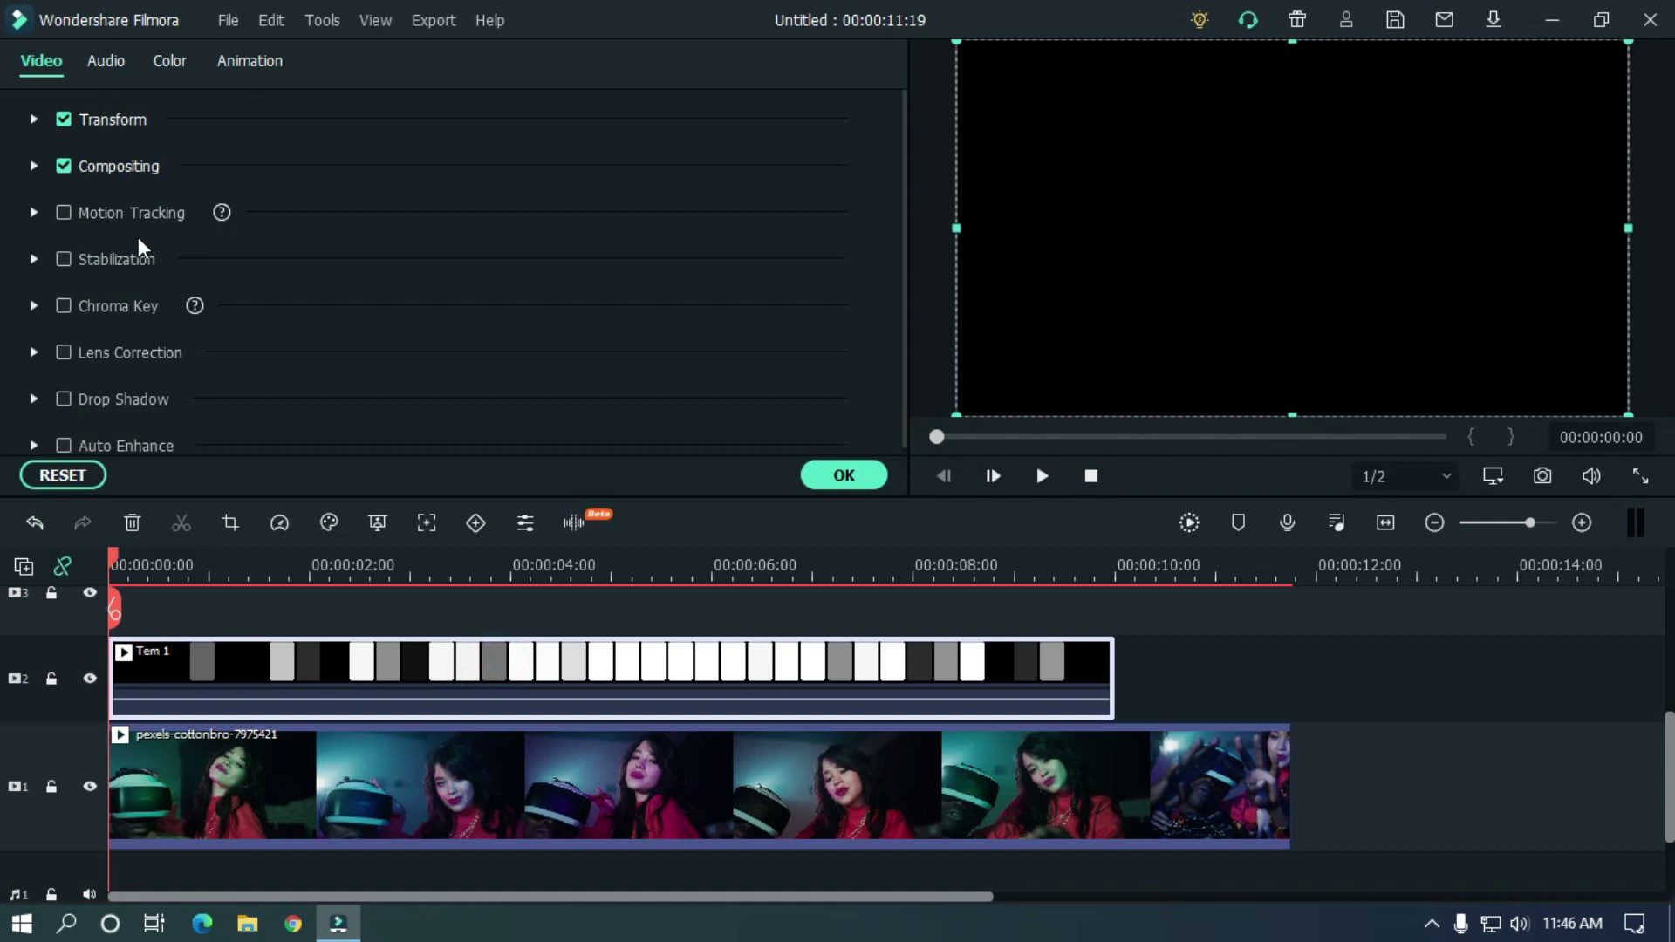
pyautogui.click(34, 166)
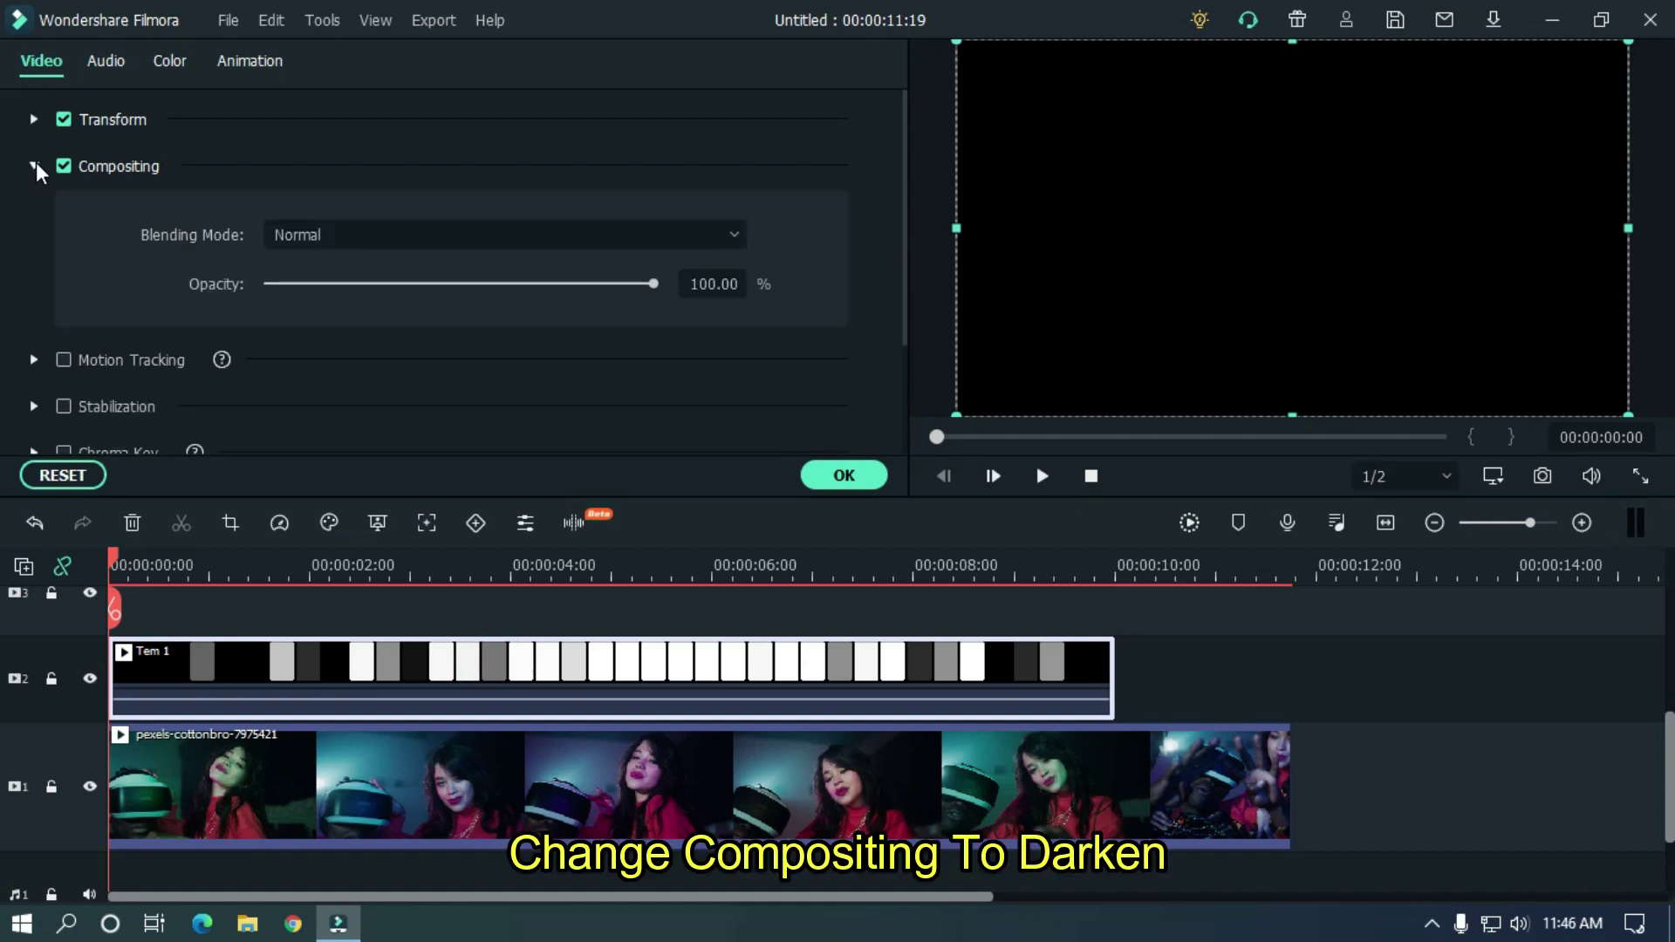
pyautogui.click(504, 244)
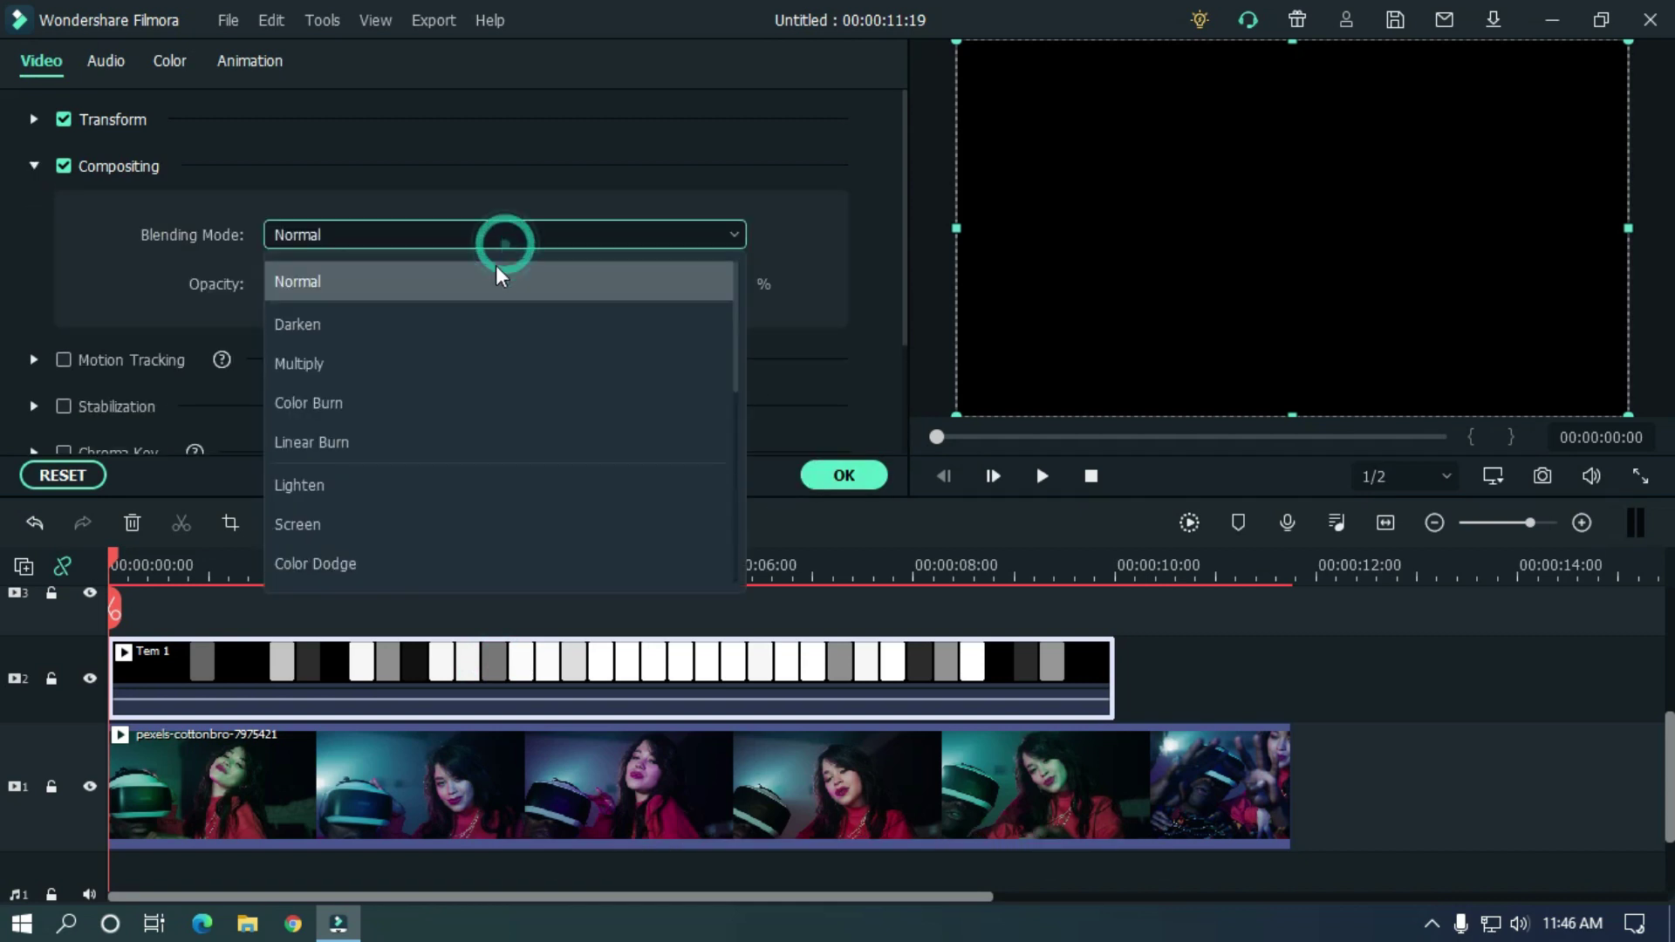
pyautogui.click(330, 336)
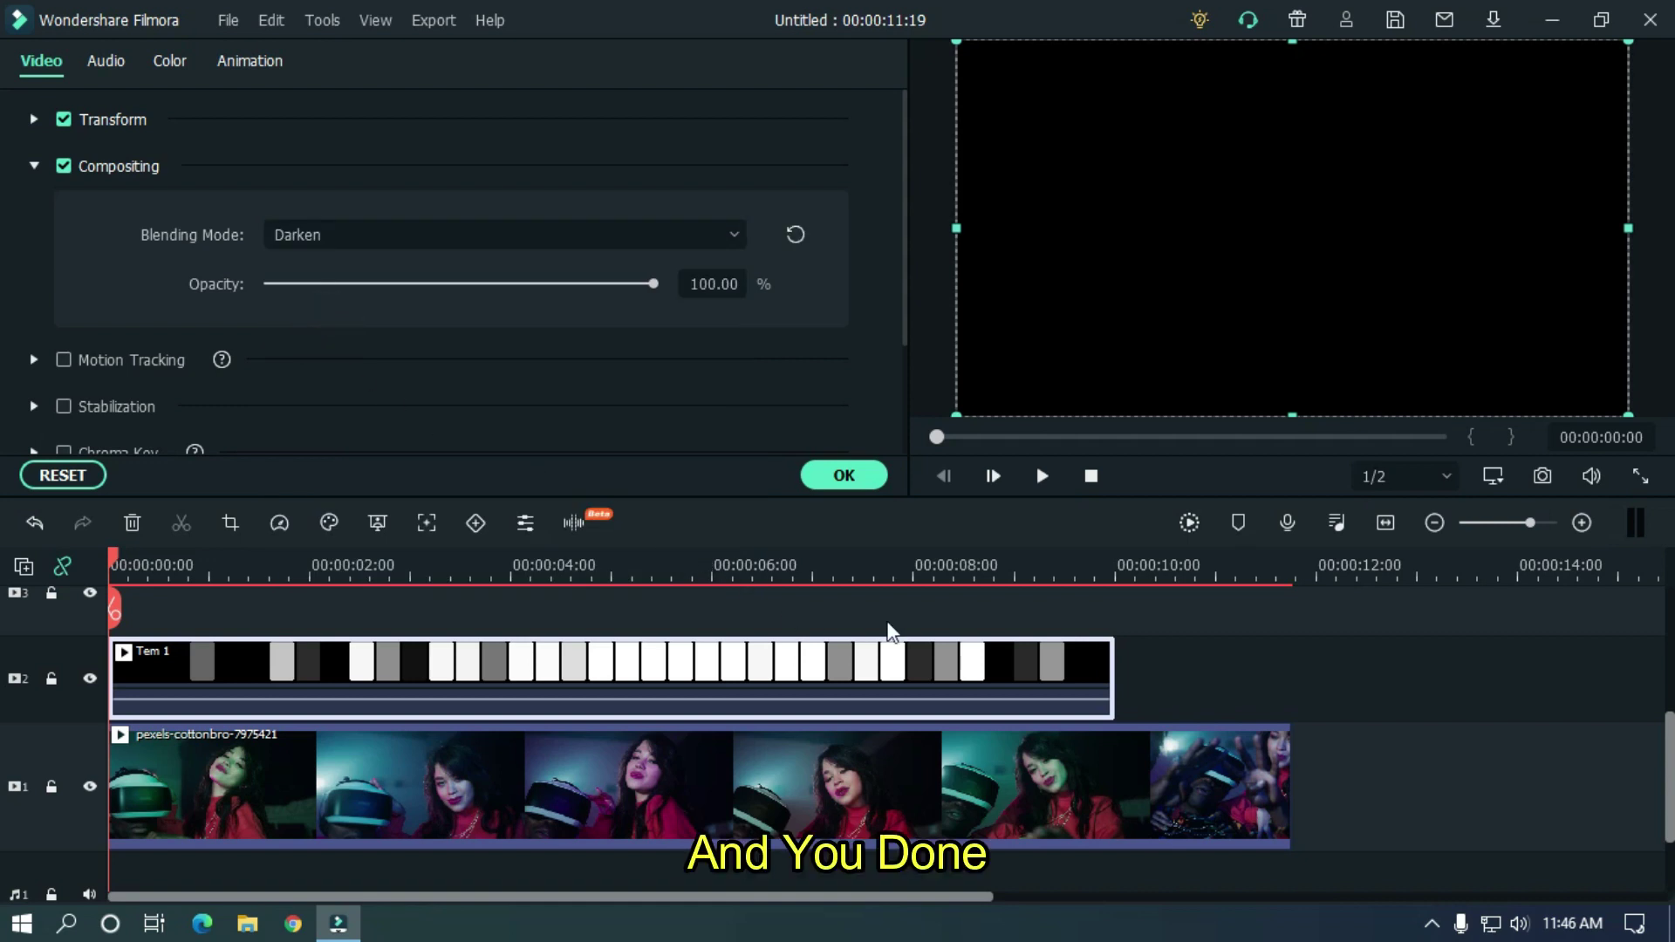
# Play the video showing through the Tem 1 cards, then delete both clips
pyautogui.click(866, 482)
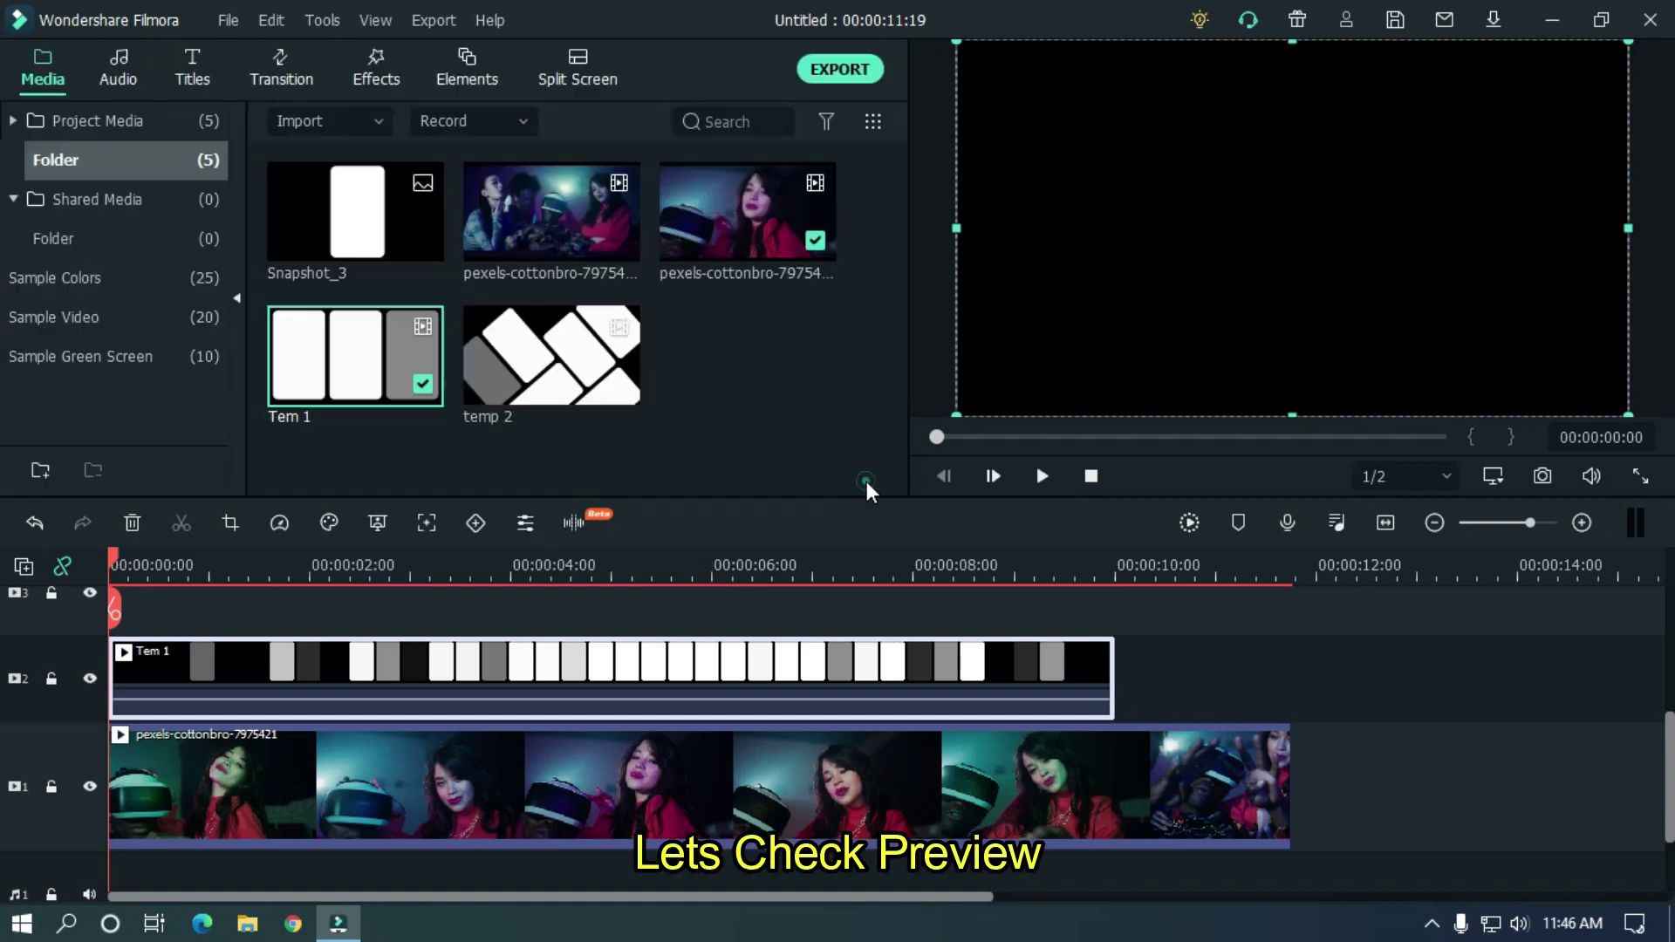
pyautogui.click(1181, 623)
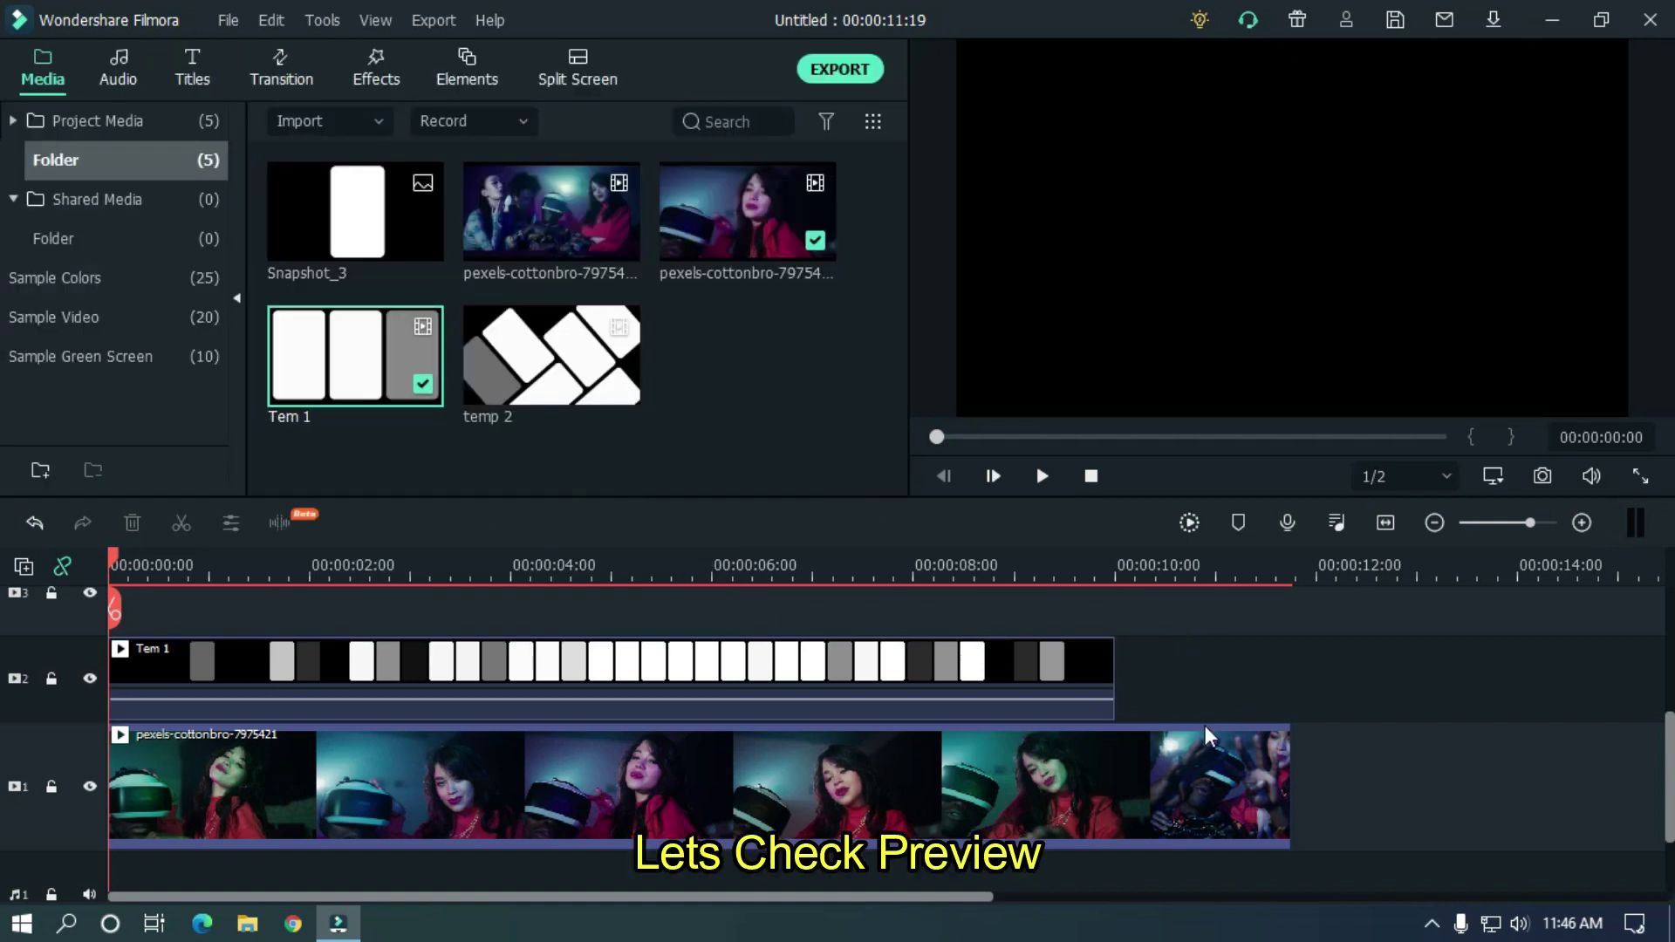
pyautogui.press('space')
pyautogui.click(1279, 682)
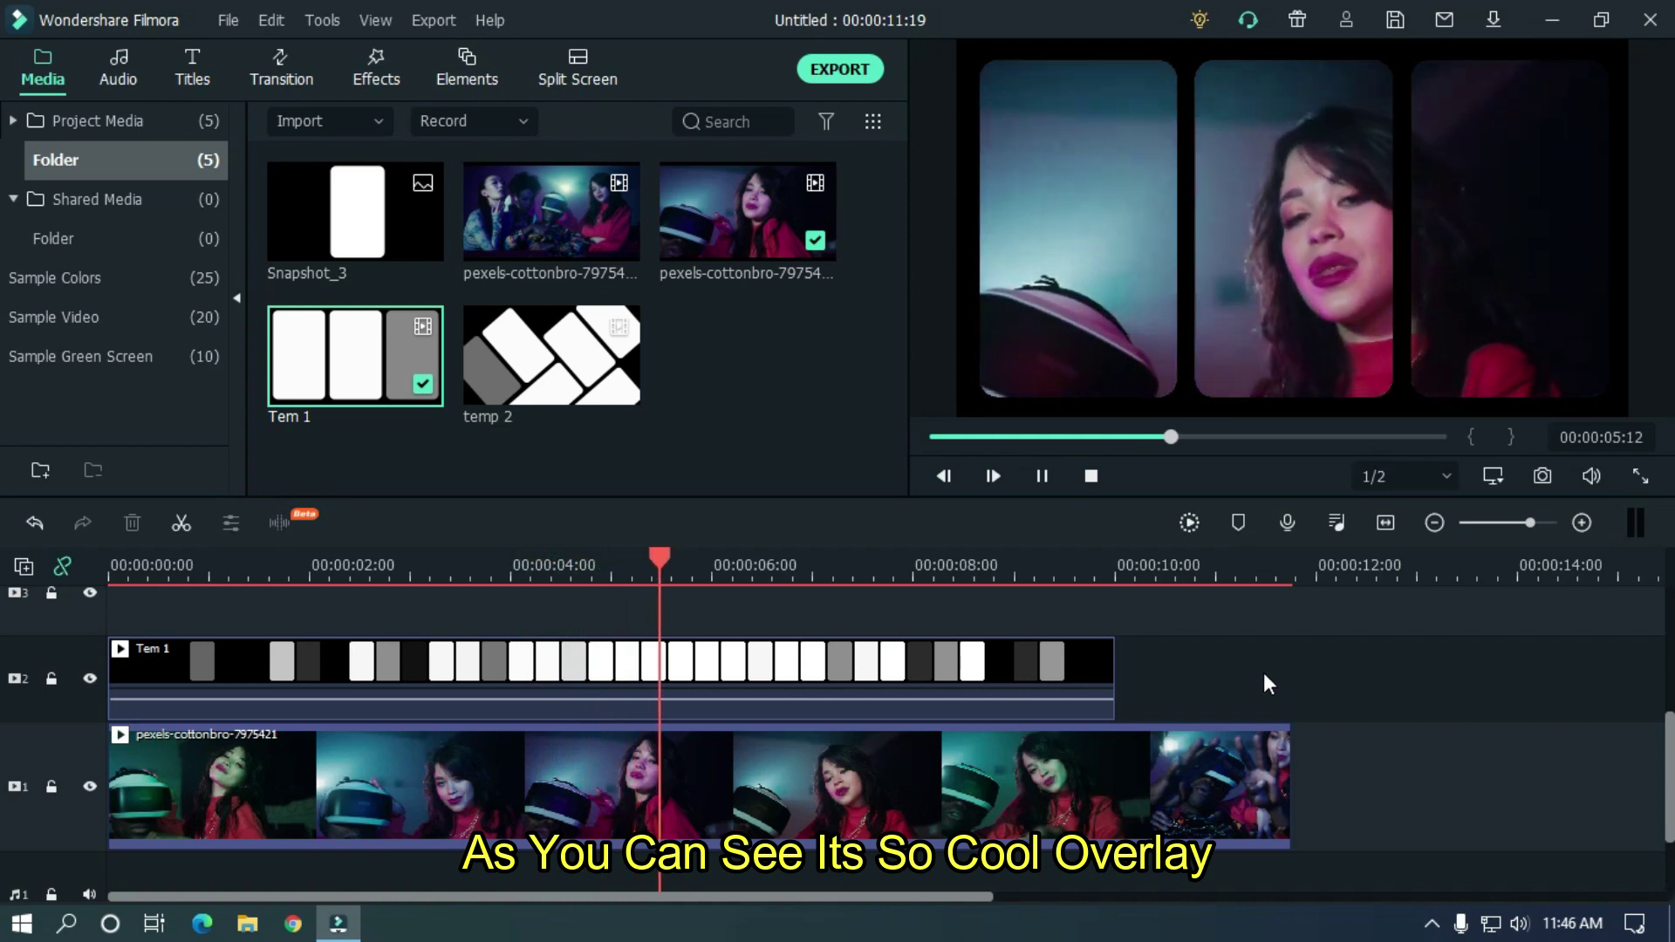
pyautogui.click(1359, 764)
pyautogui.moveTo(1379, 809); pyautogui.dragTo(886, 614)
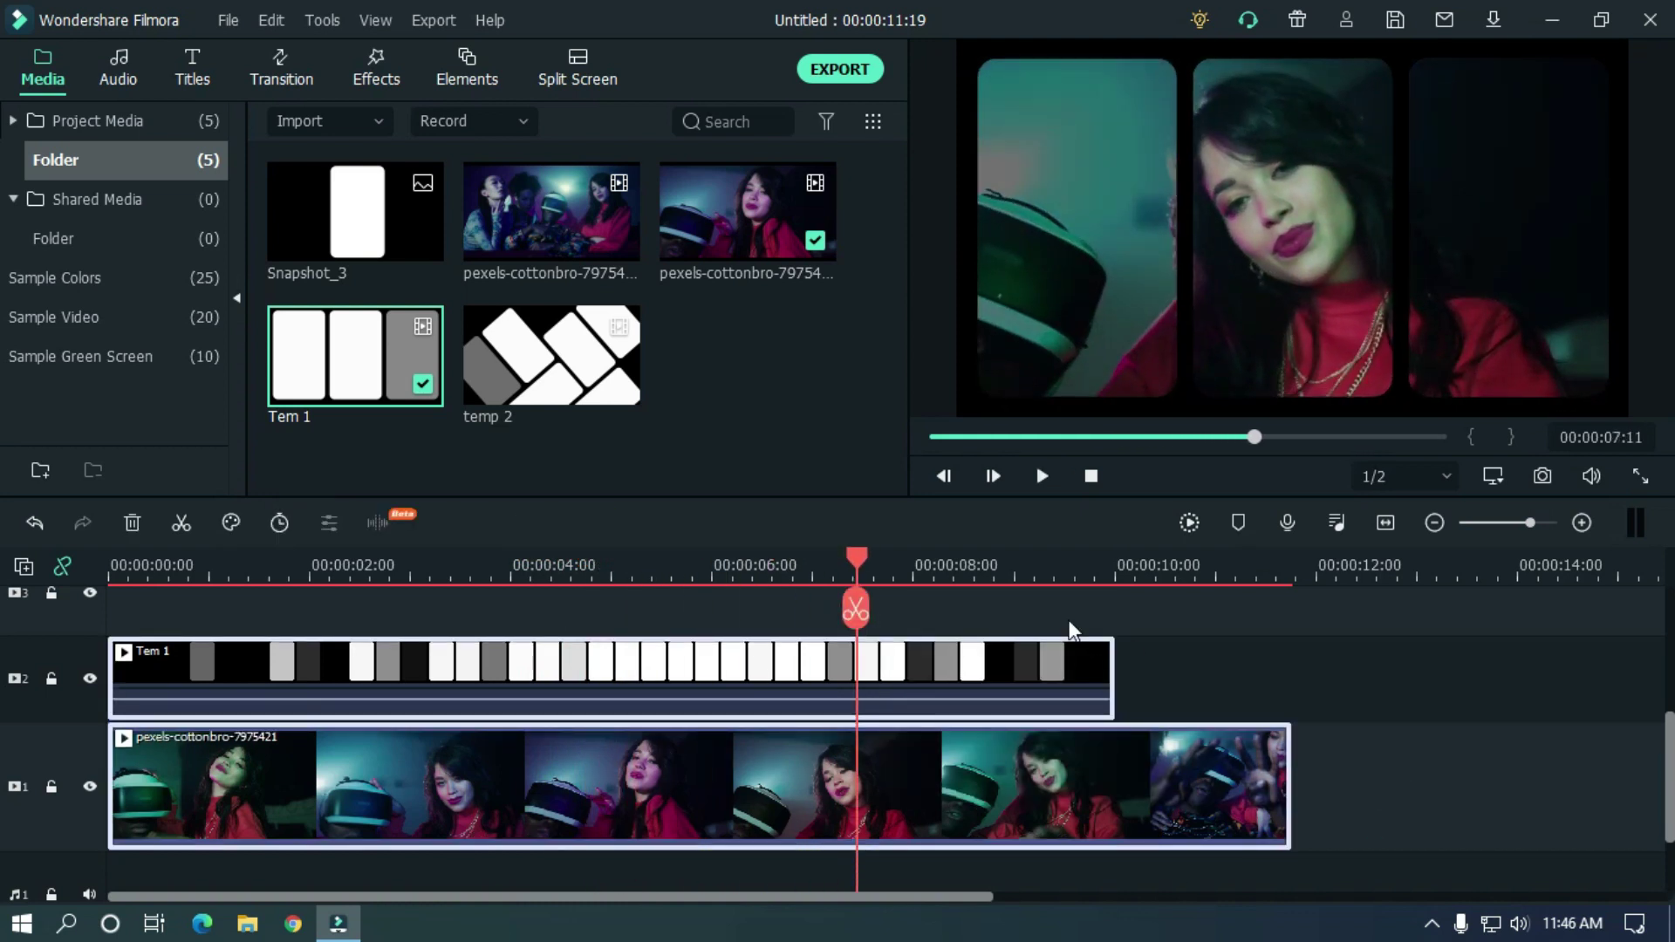
pyautogui.press('Delete')
# Place the other pexels video on track 1 with temp 2 above it, blended Darken
pyautogui.click(618, 241)
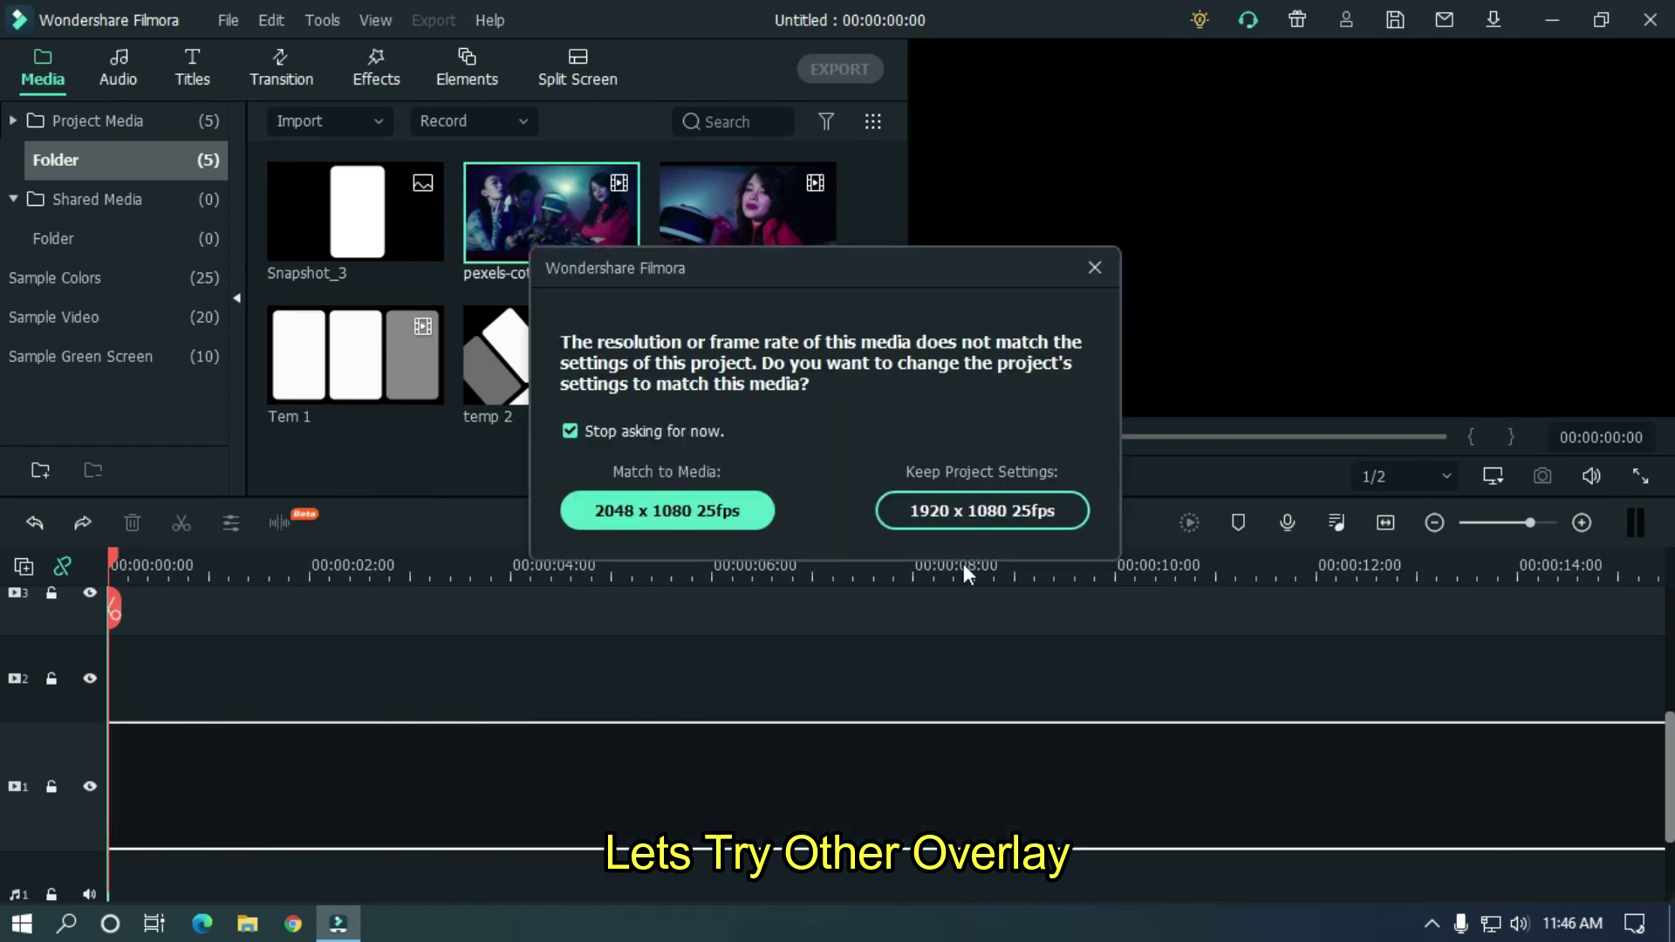
pyautogui.click(979, 506)
pyautogui.moveTo(551, 358); pyautogui.dragTo(434, 663)
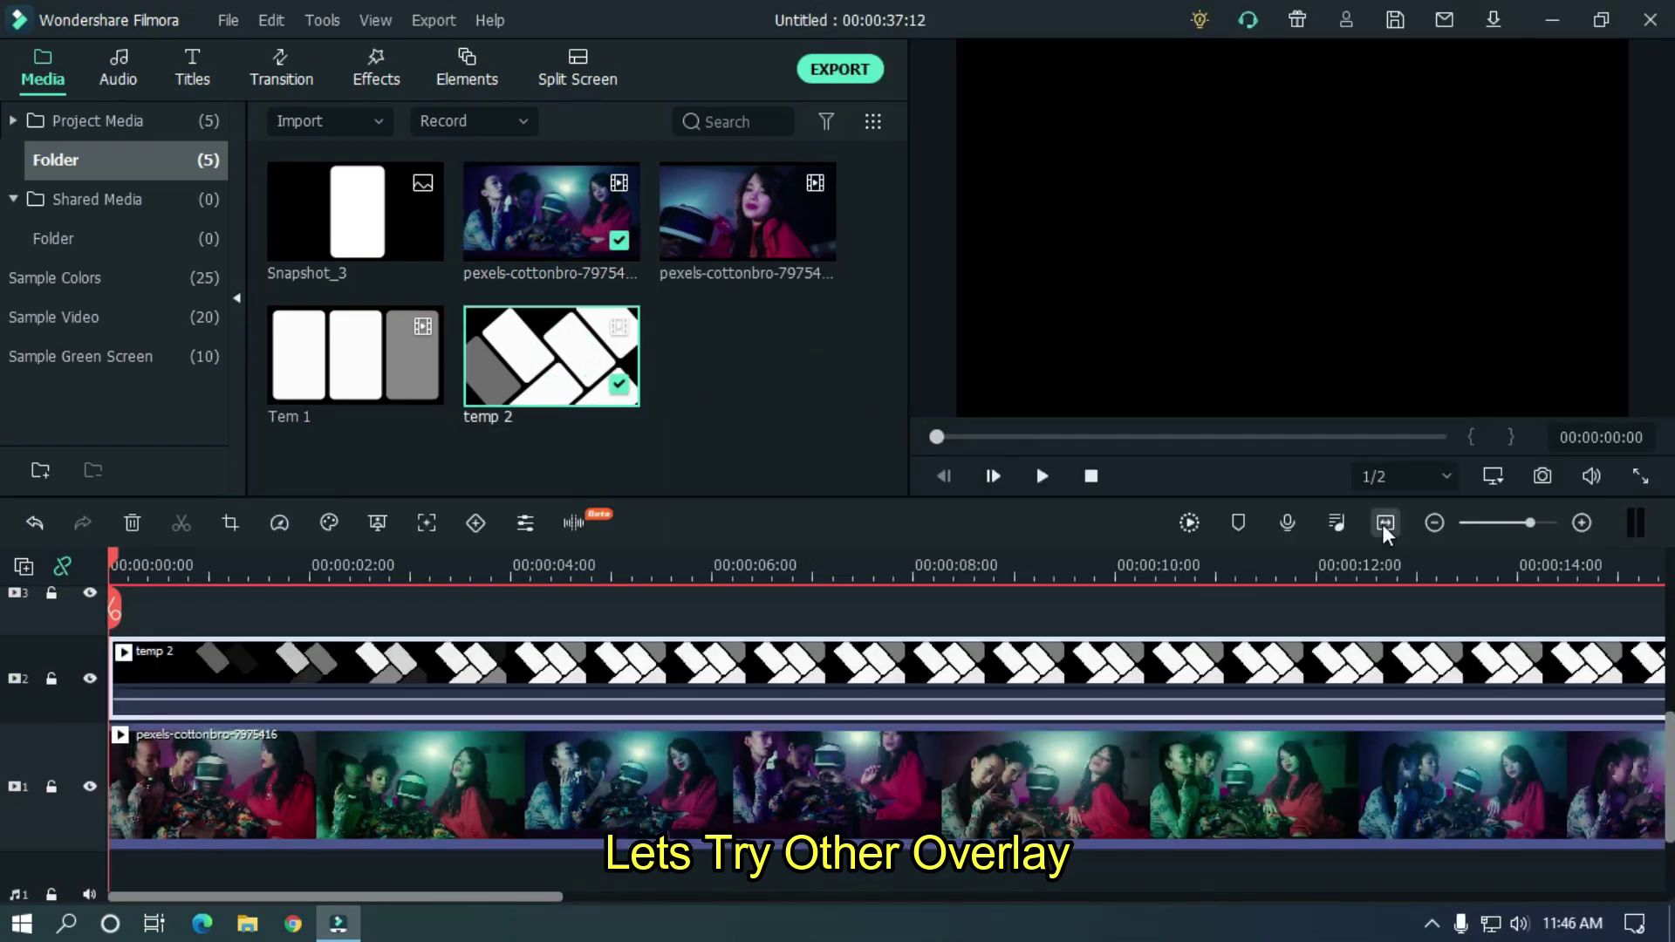
pyautogui.scroll(-2, 511, 667)
pyautogui.doubleClick(511, 668)
pyautogui.click(336, 234)
pyautogui.click(312, 321)
pyautogui.click(996, 645)
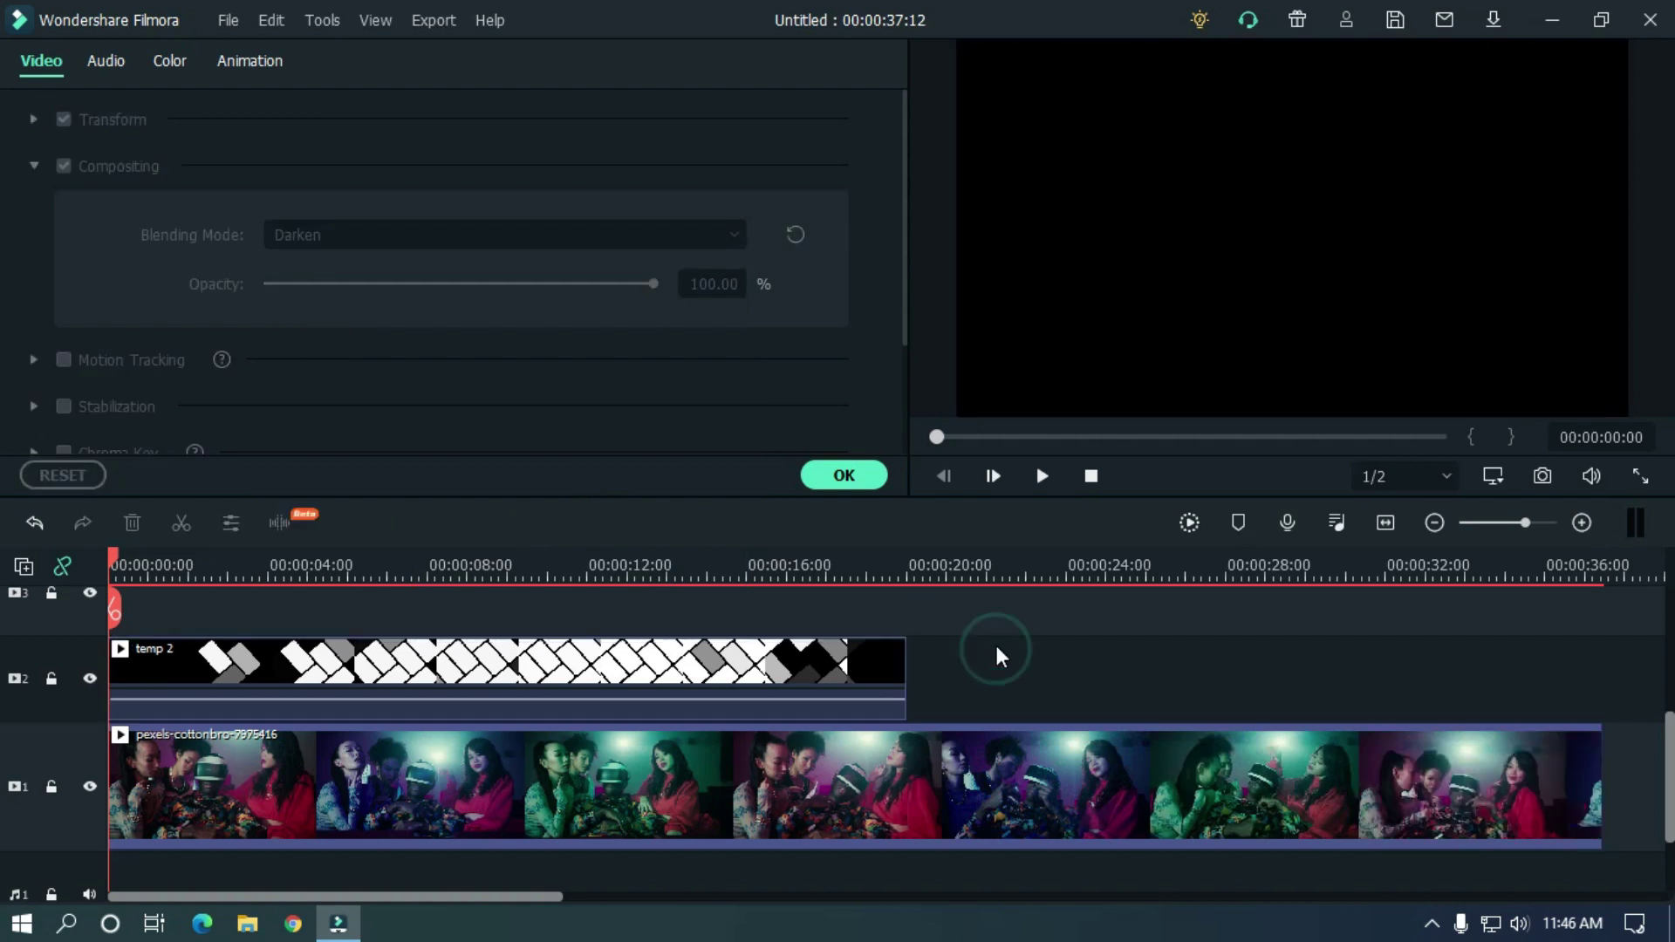
# Play the tilted overlay preview and delete the video beyond 20 seconds
pyautogui.press('space')
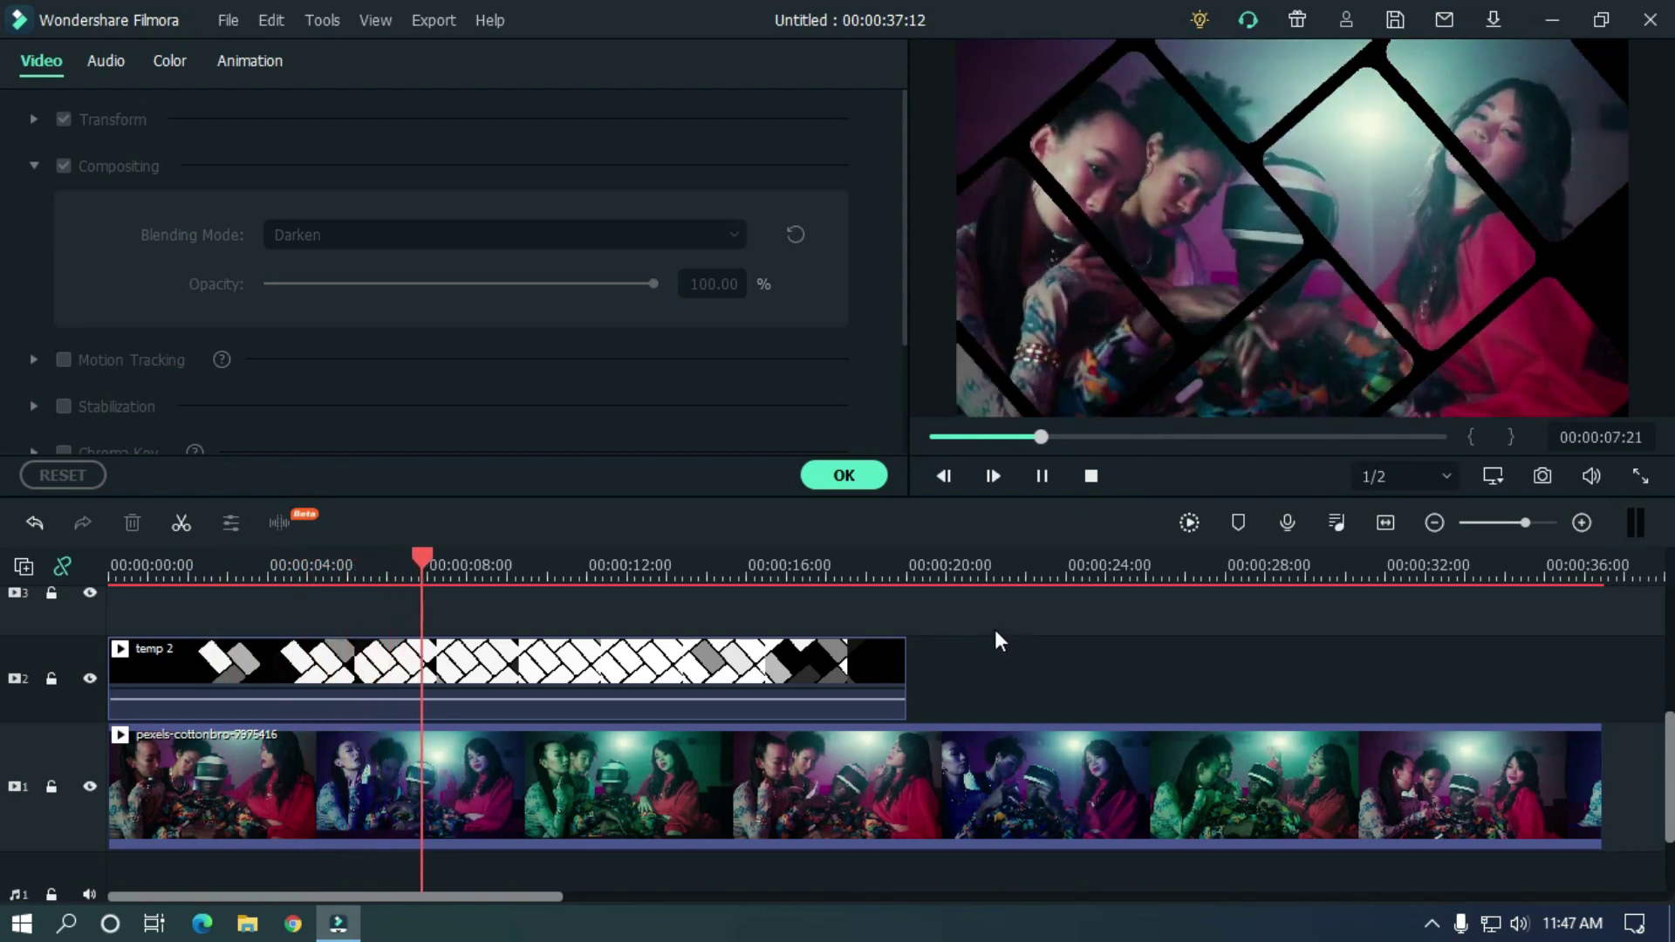
pyautogui.click(680, 568)
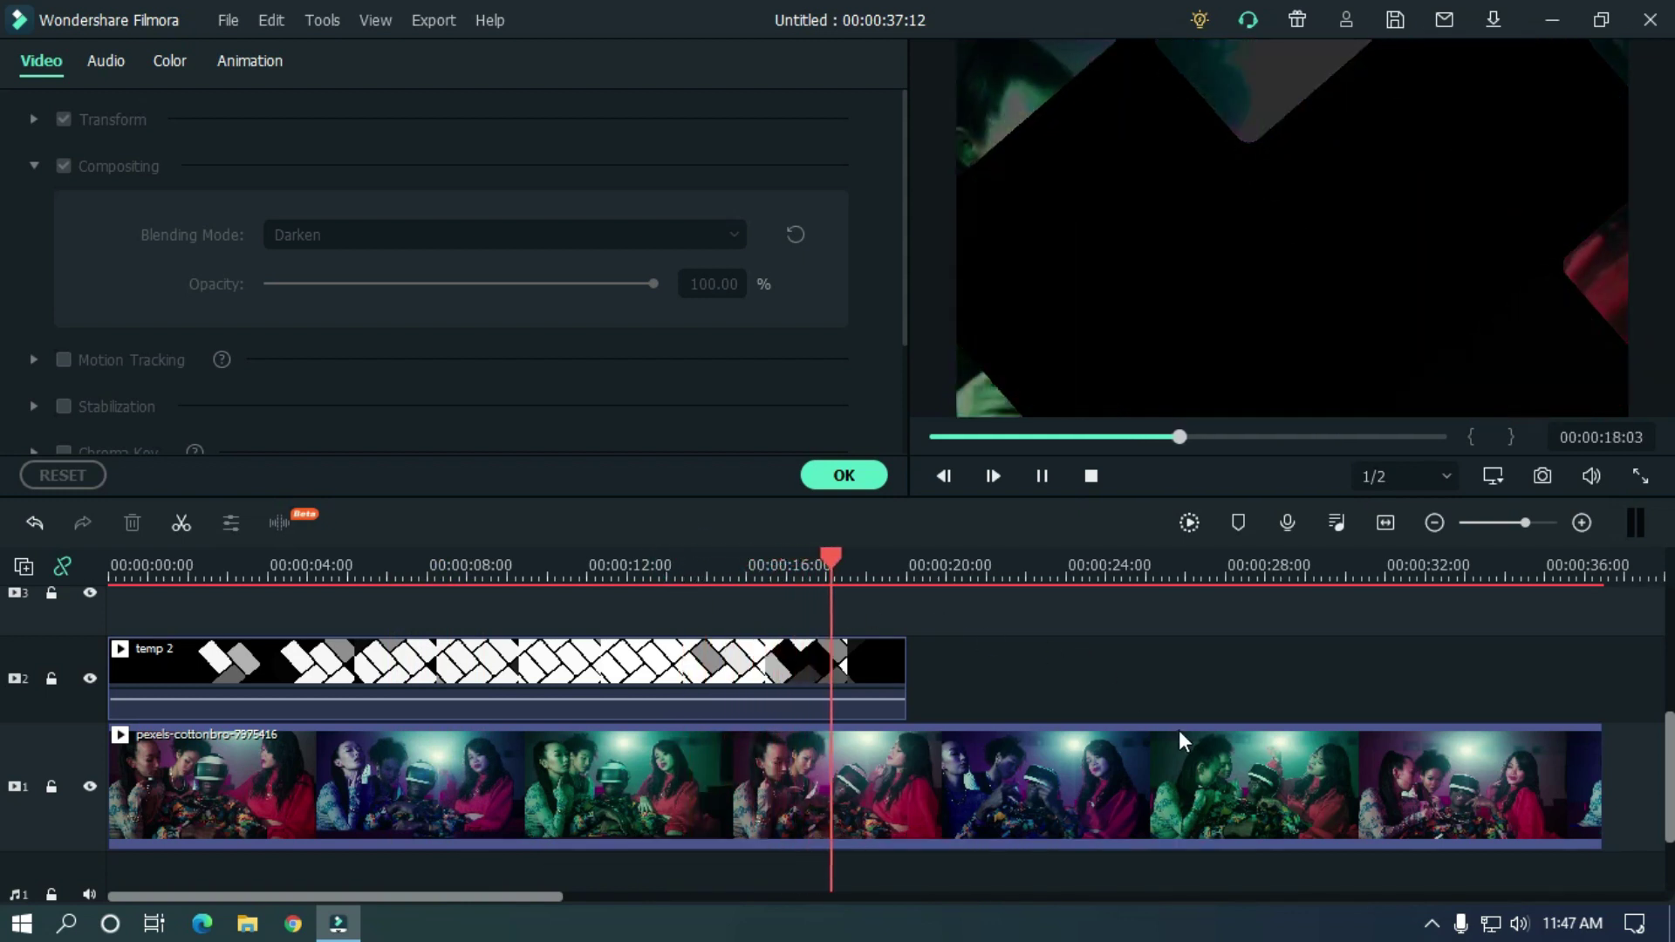
pyautogui.click(1233, 757)
pyautogui.press('Delete')
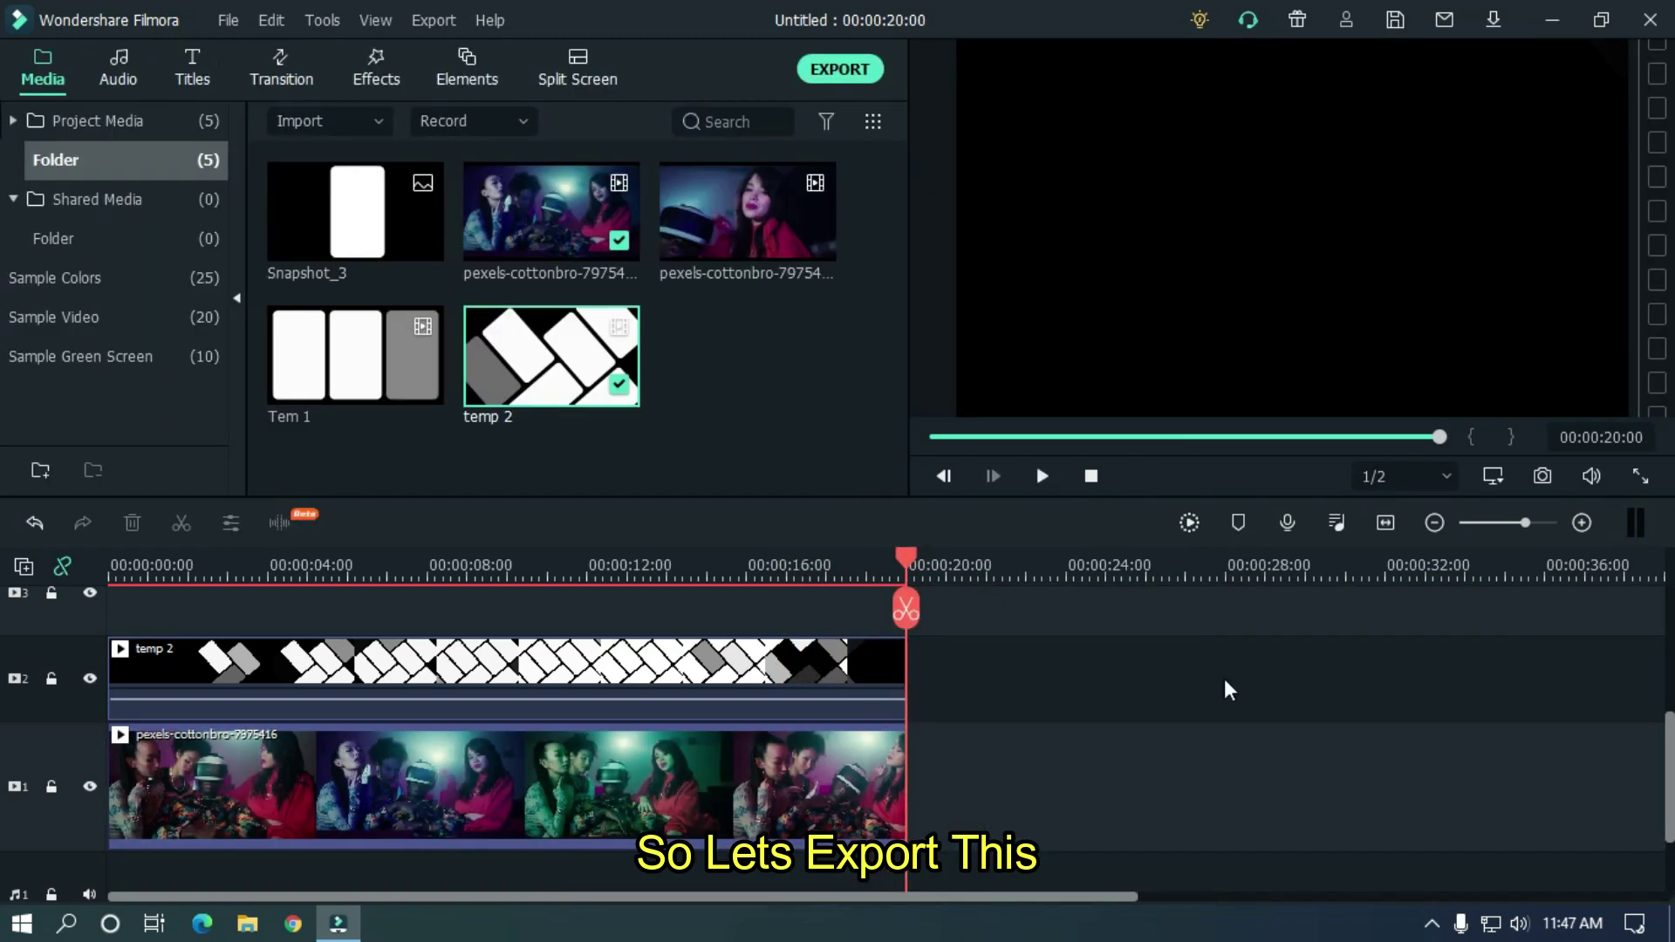
# Set up a local MP4 export named 'Creative Elements On Filmora'
pyautogui.click(839, 69)
pyautogui.write('Creati')
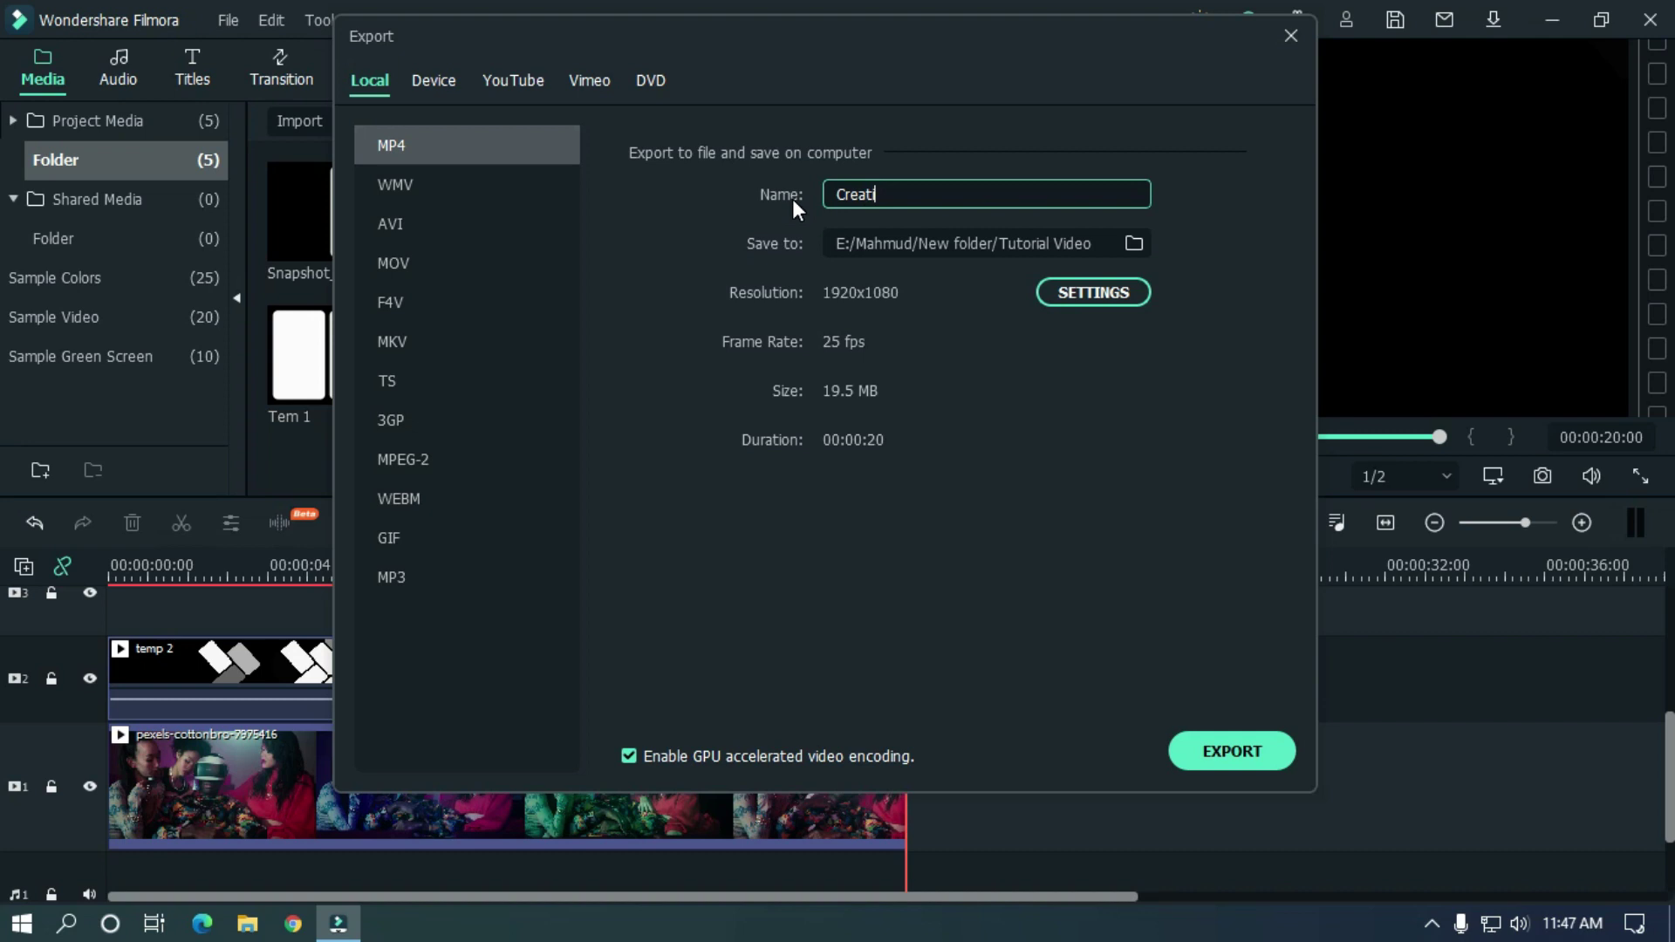
pyautogui.write('ve Elements On Filmora')
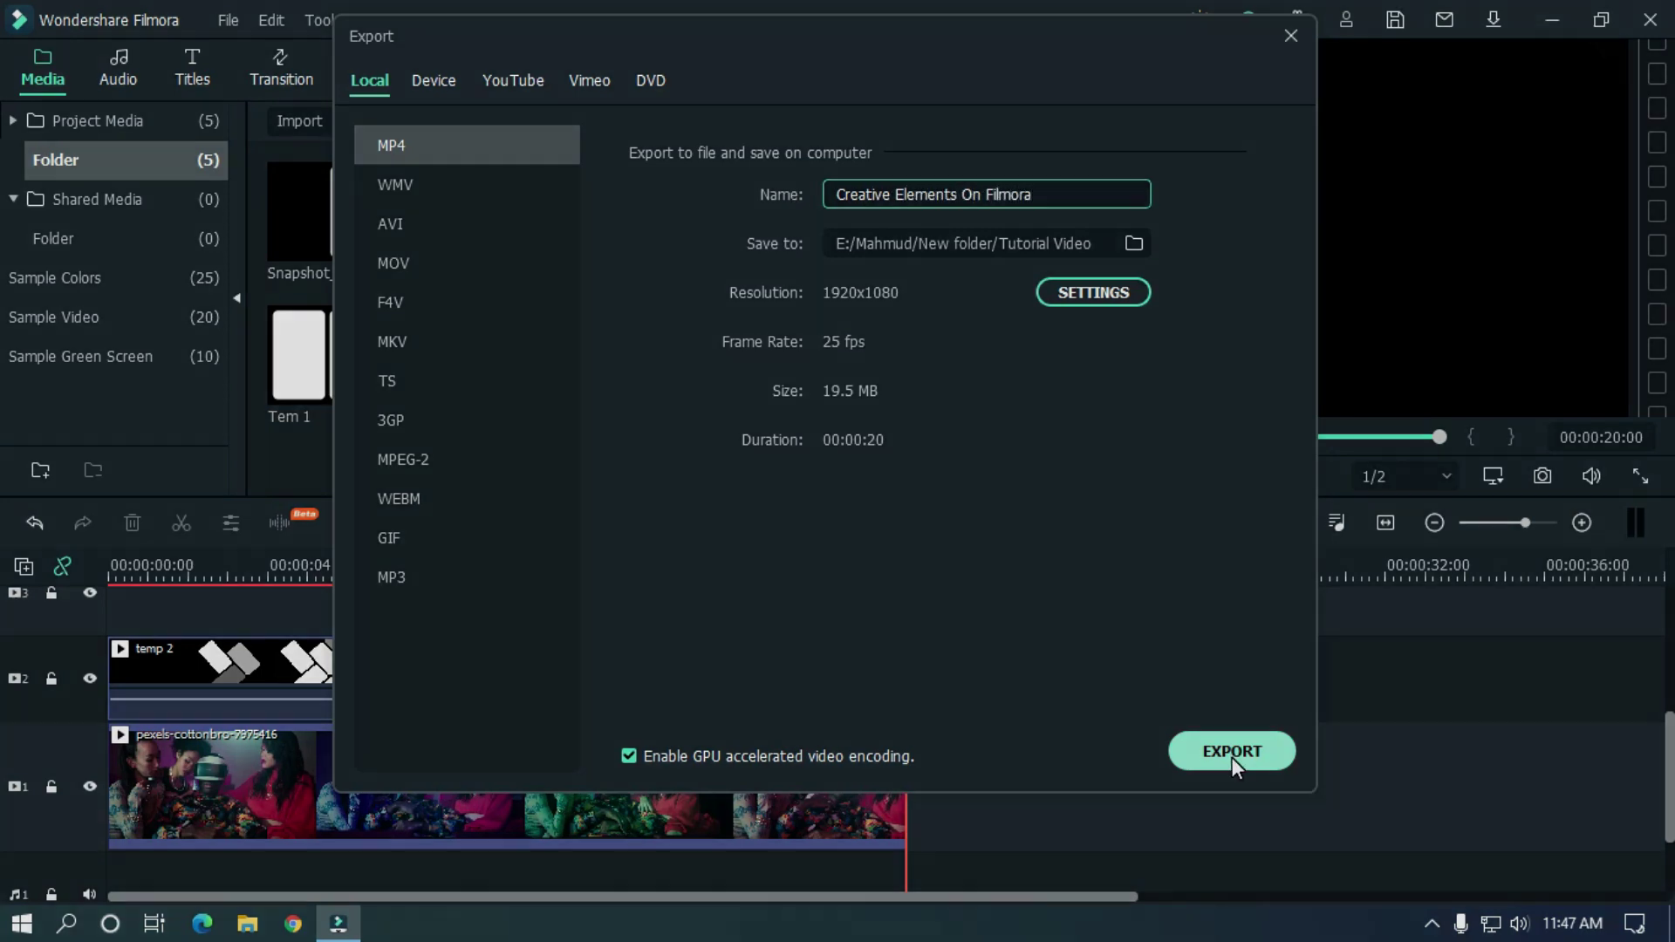